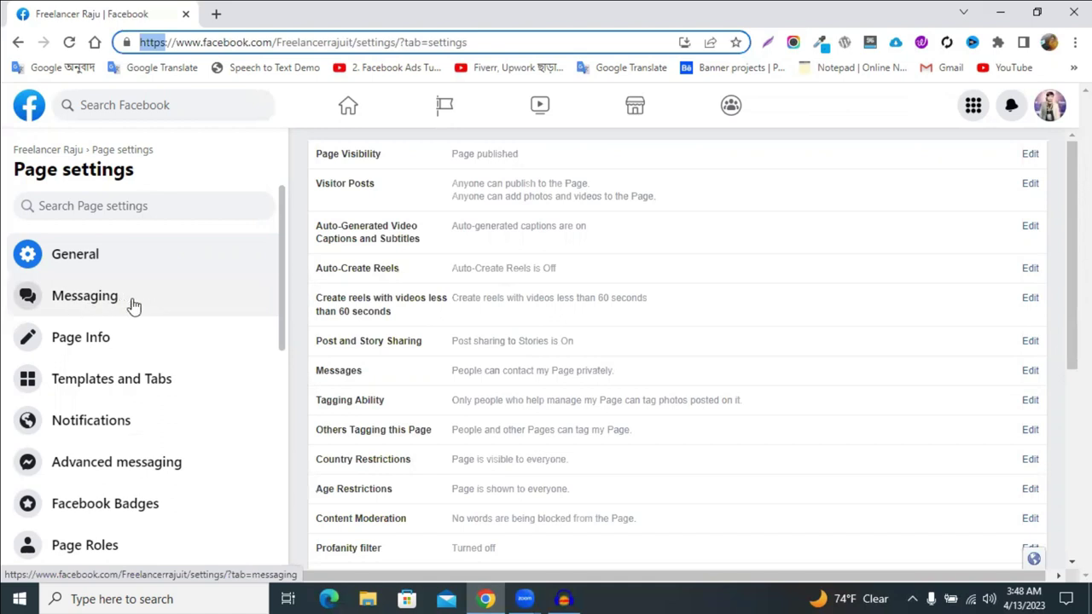
Open the Page's Messaging settings and look over the sections, including the automated responses entry under General Settings
click(134, 305)
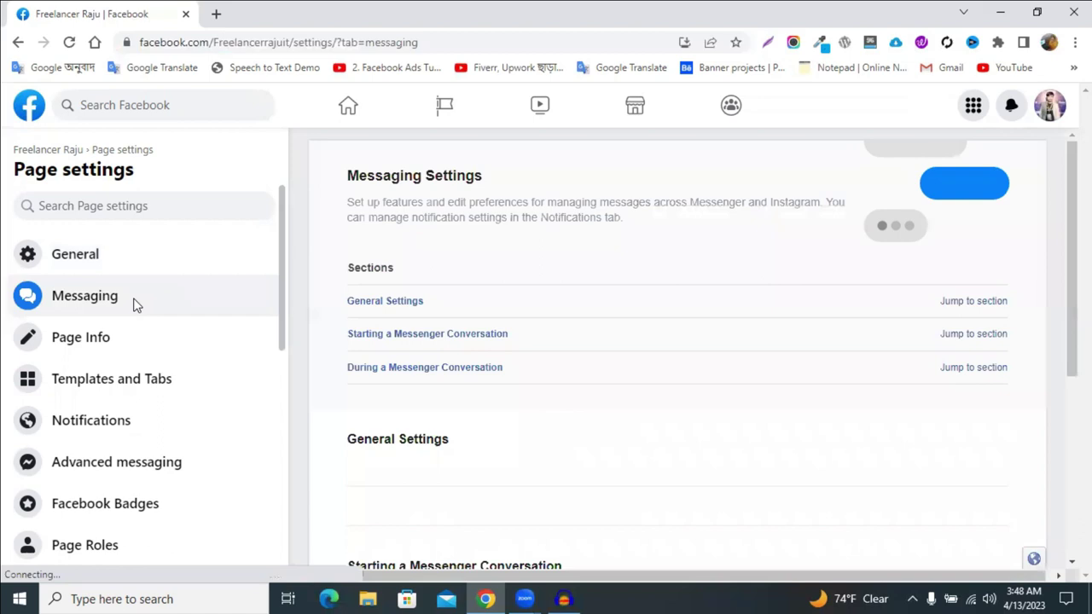
scroll(690, 310, down, 4)
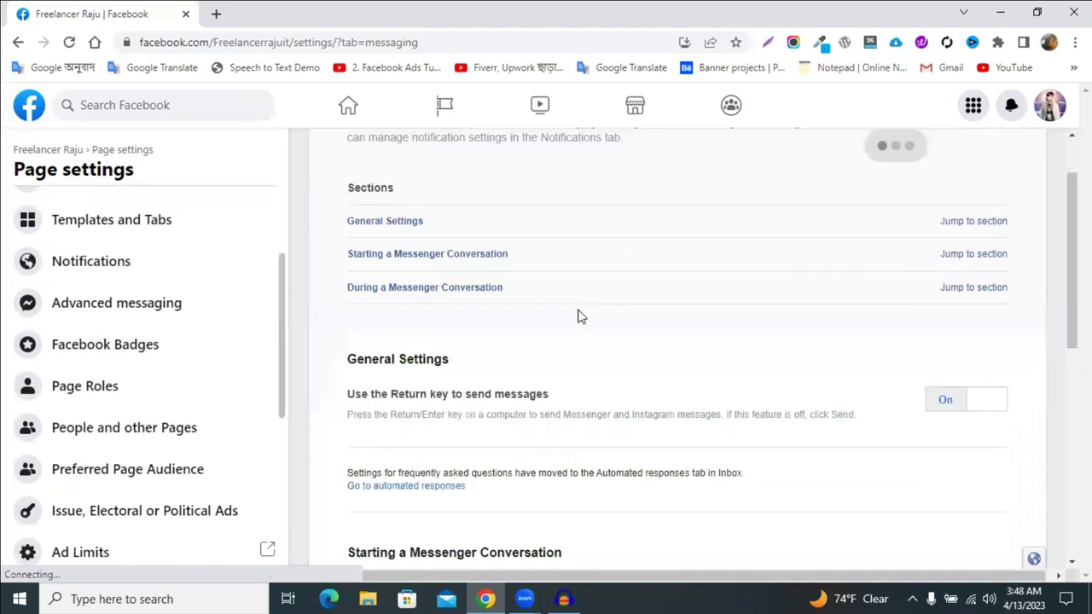
scroll(682, 331, up, 2)
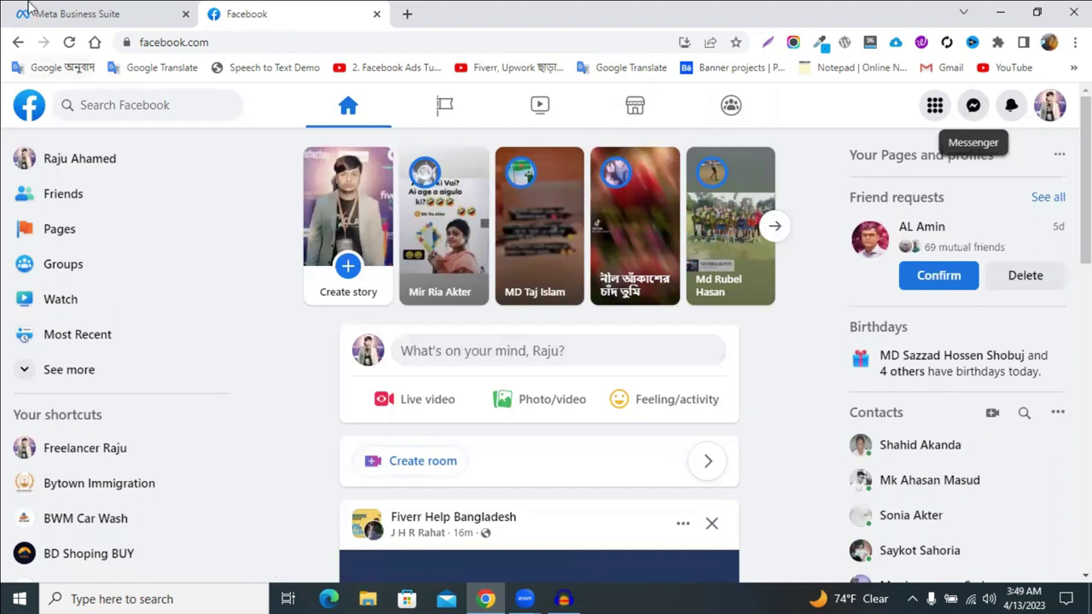
Open the Messenger chat that holds the prepared course questions on Facebook and read through its messages
click(77, 7)
click(274, 10)
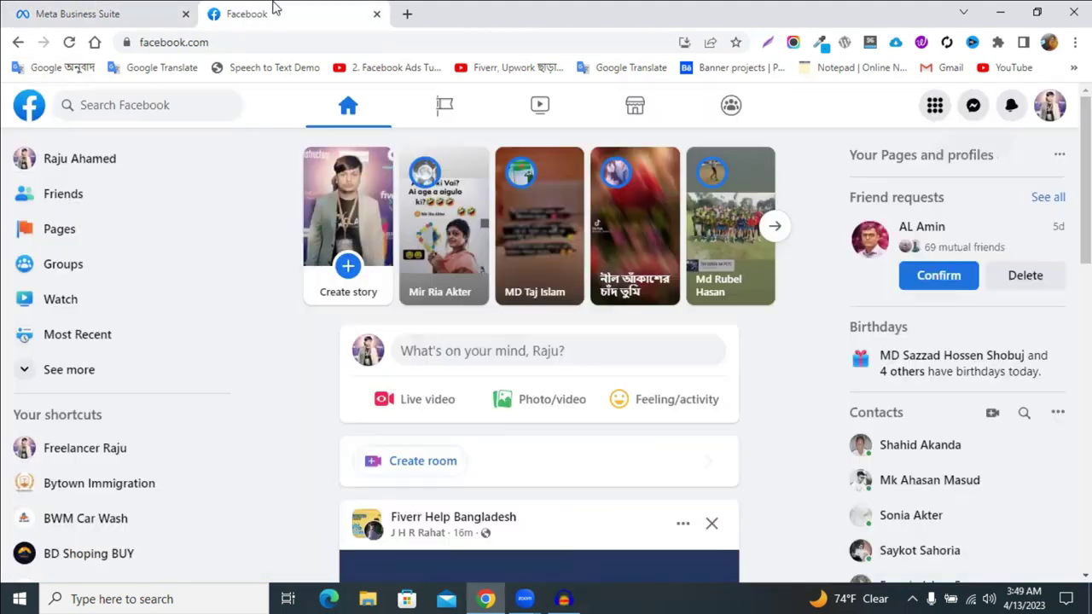
click(973, 106)
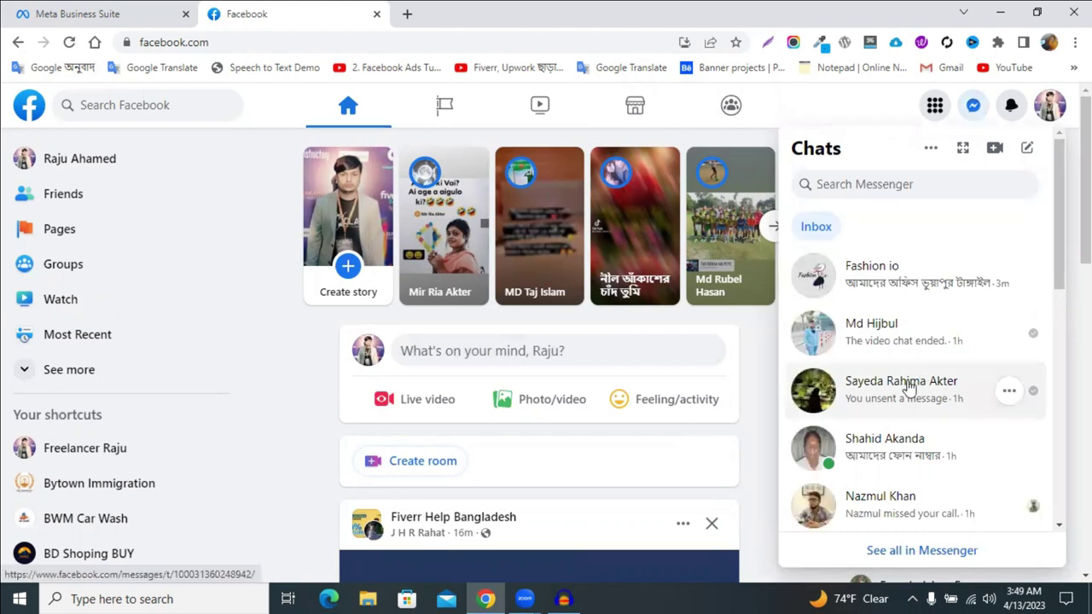
scroll(908, 386, down, 1)
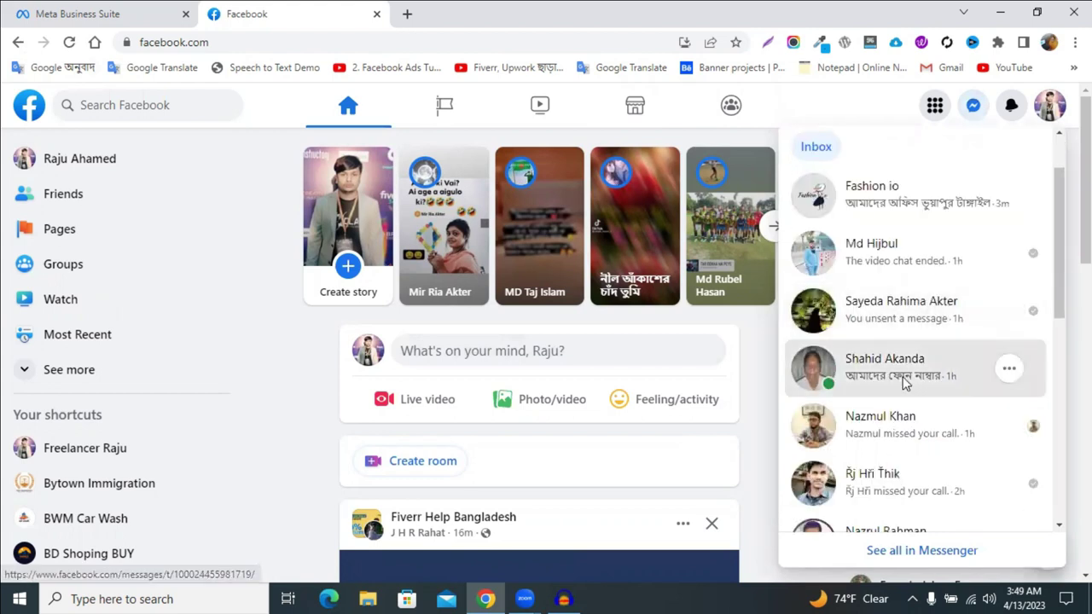
click(906, 384)
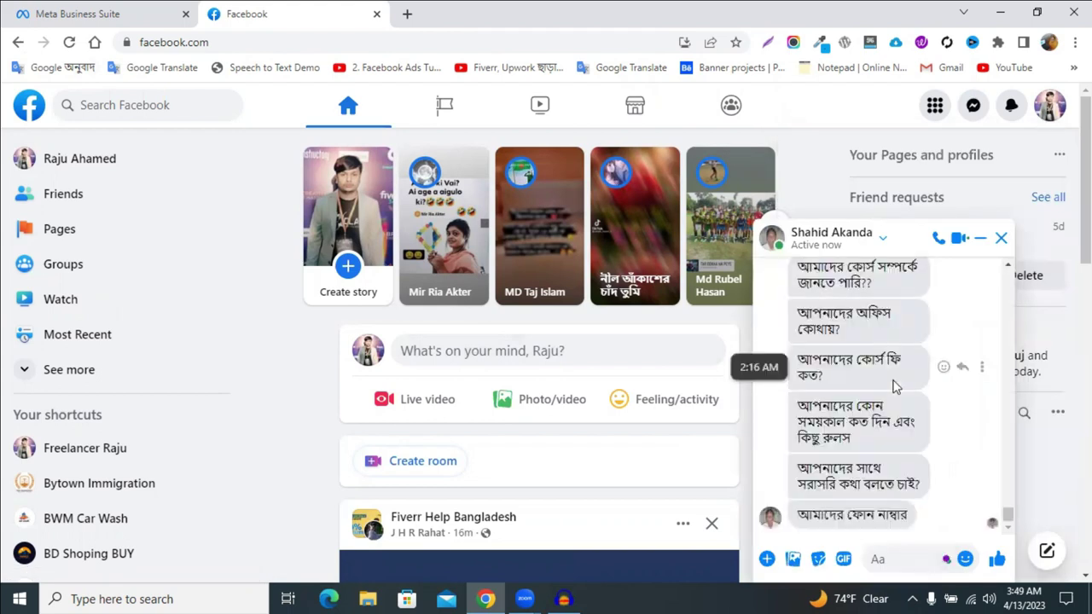
scroll(894, 386, down, 2)
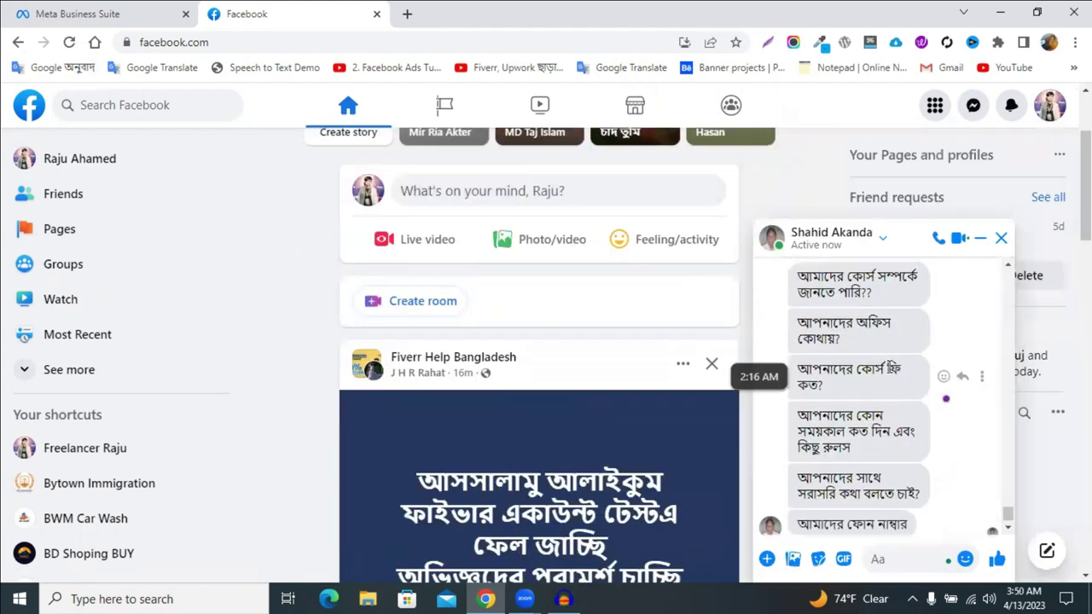
scroll(891, 369, up, 2)
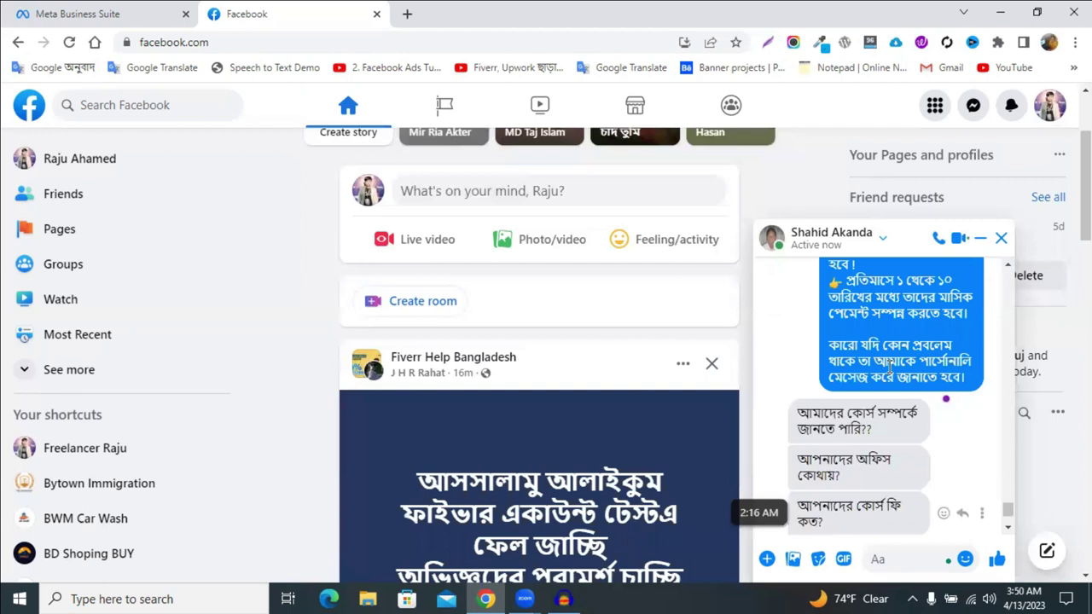
scroll(890, 368, up, 1)
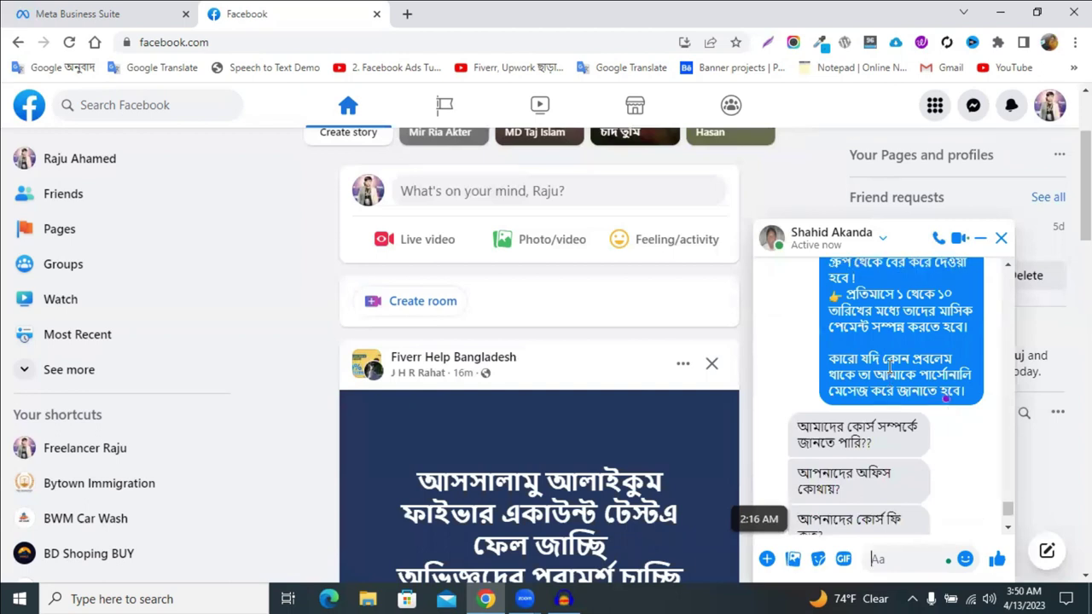
scroll(890, 368, up, 3)
Switch to Meta Business Suite and examine the suggested automations and the Your automations list
click(37, 9)
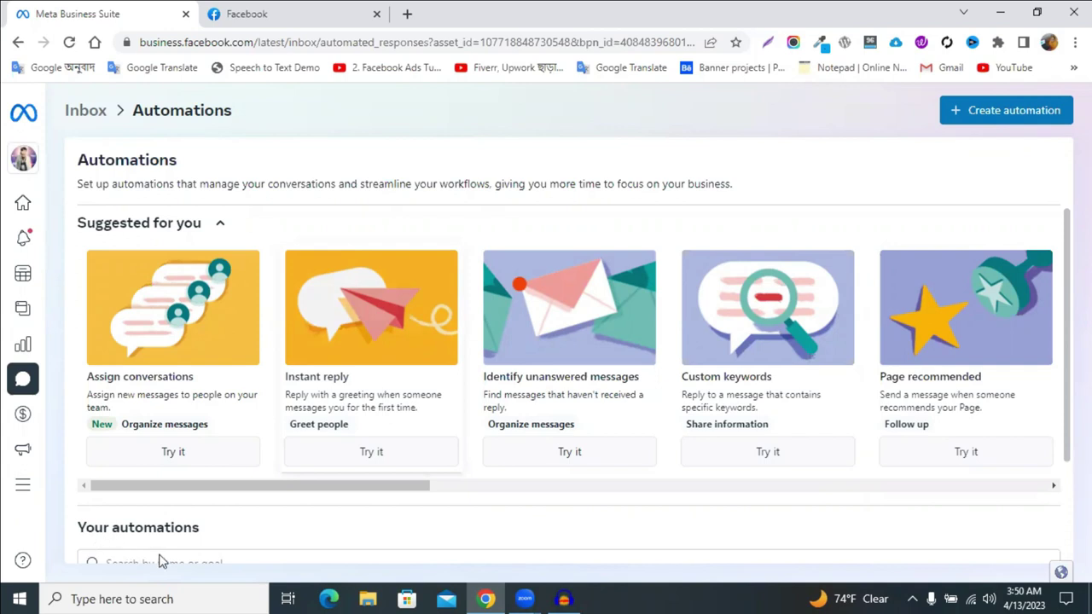
scroll(162, 561, down, 2)
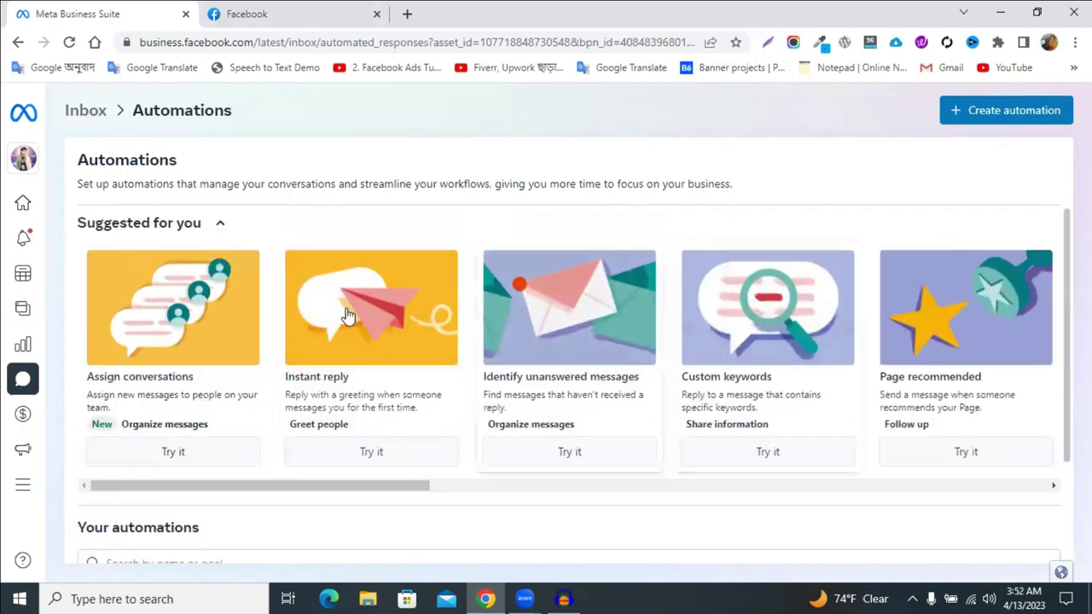
scroll(298, 349, down, 1)
scroll(370, 331, up, 1)
drag(339, 489, 738, 488)
drag(830, 470, 189, 471)
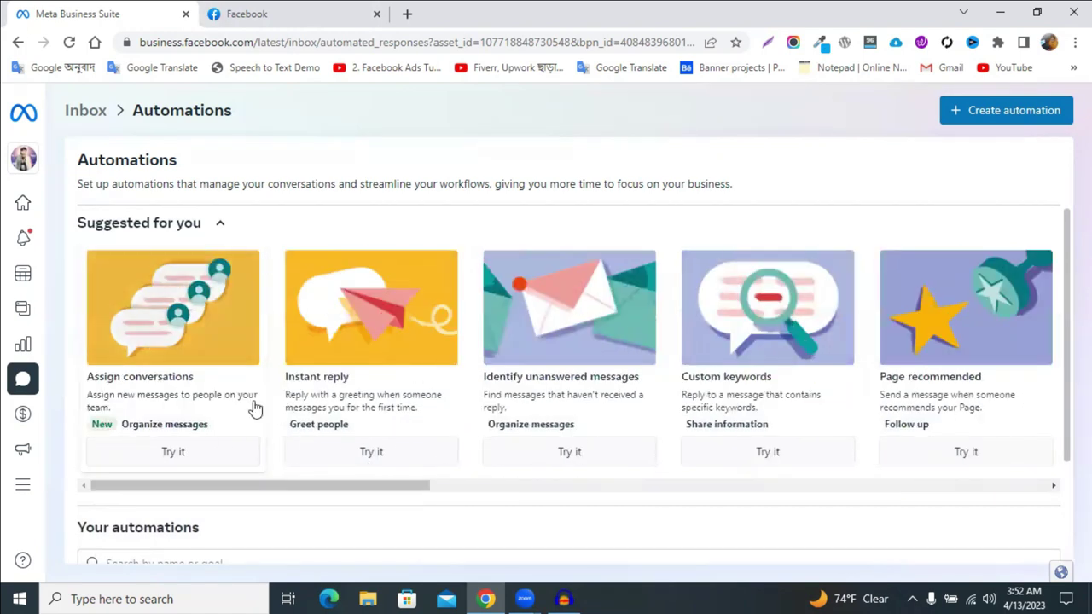
scroll(214, 444, down, 2)
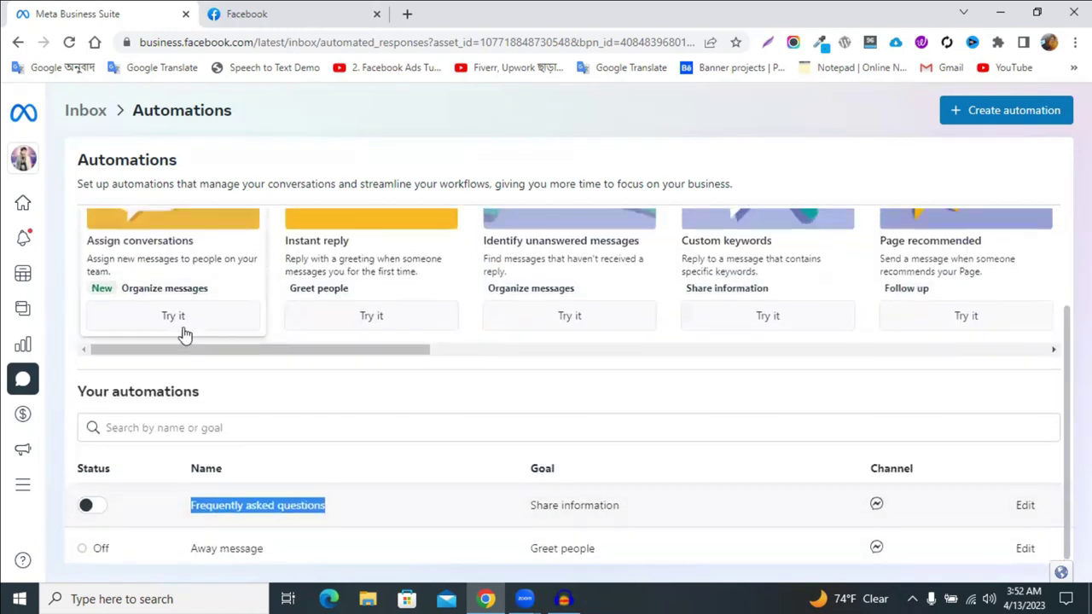
scroll(325, 381, up, 1)
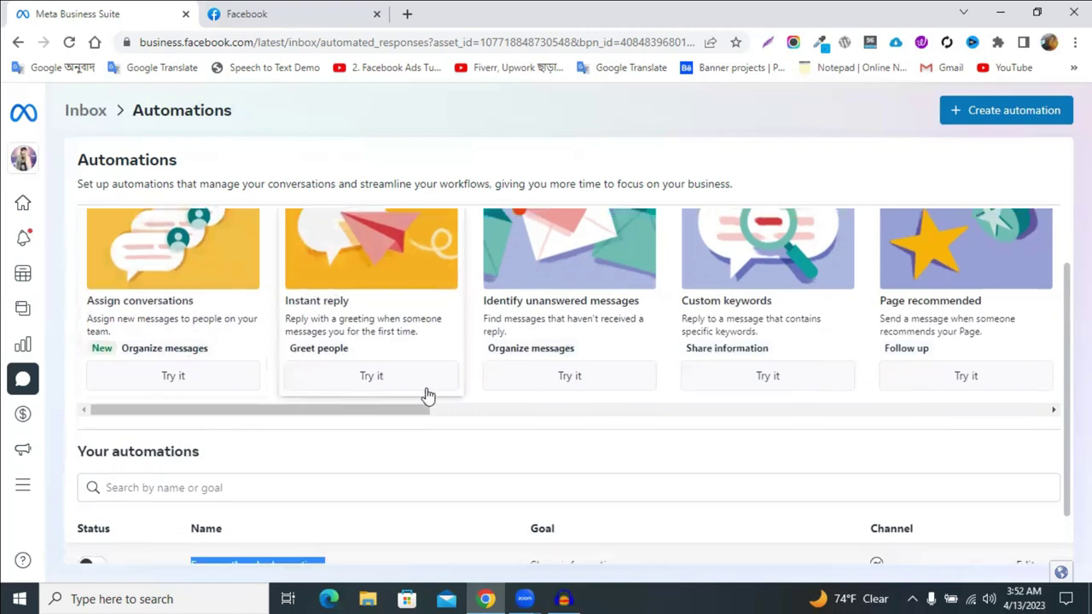
scroll(424, 392, down, 1)
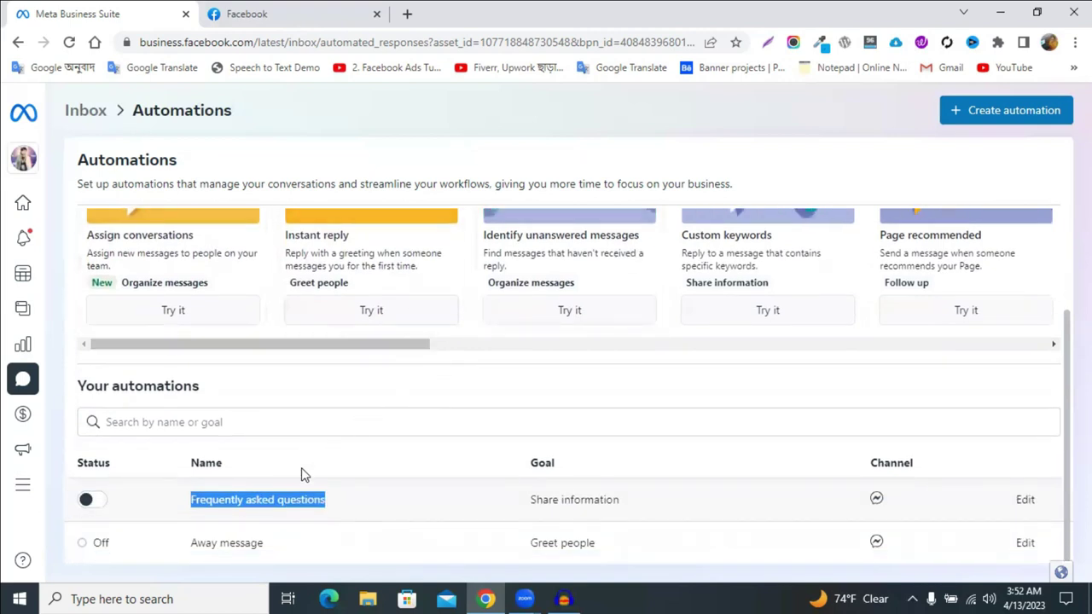
Turn on the Frequently asked questions automation and open it for editing, leaving it switched on
click(373, 502)
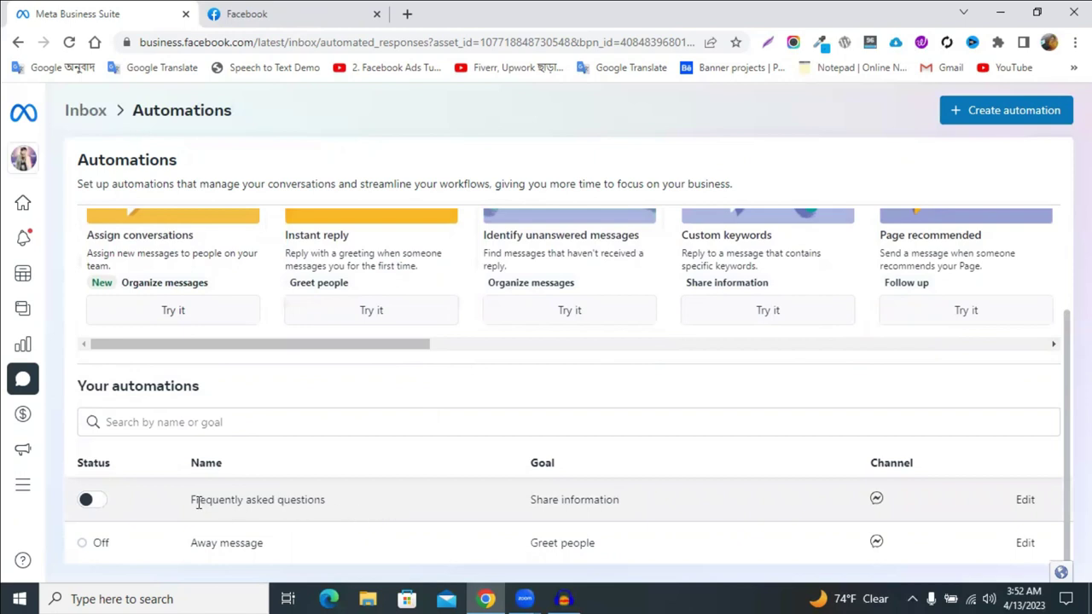
drag(193, 500, 268, 505)
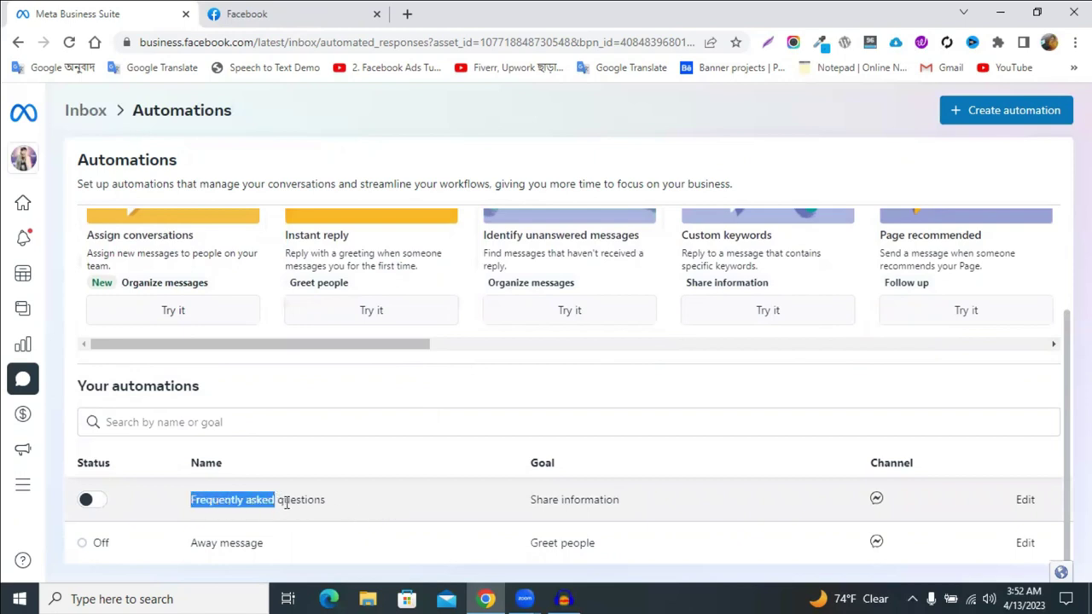
click(88, 503)
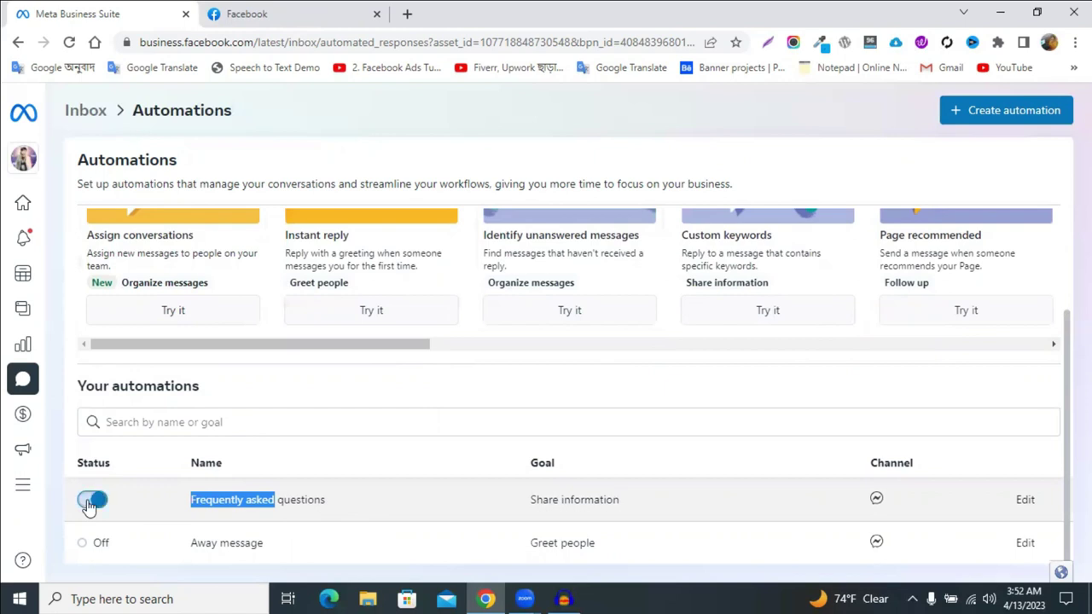
click(1025, 502)
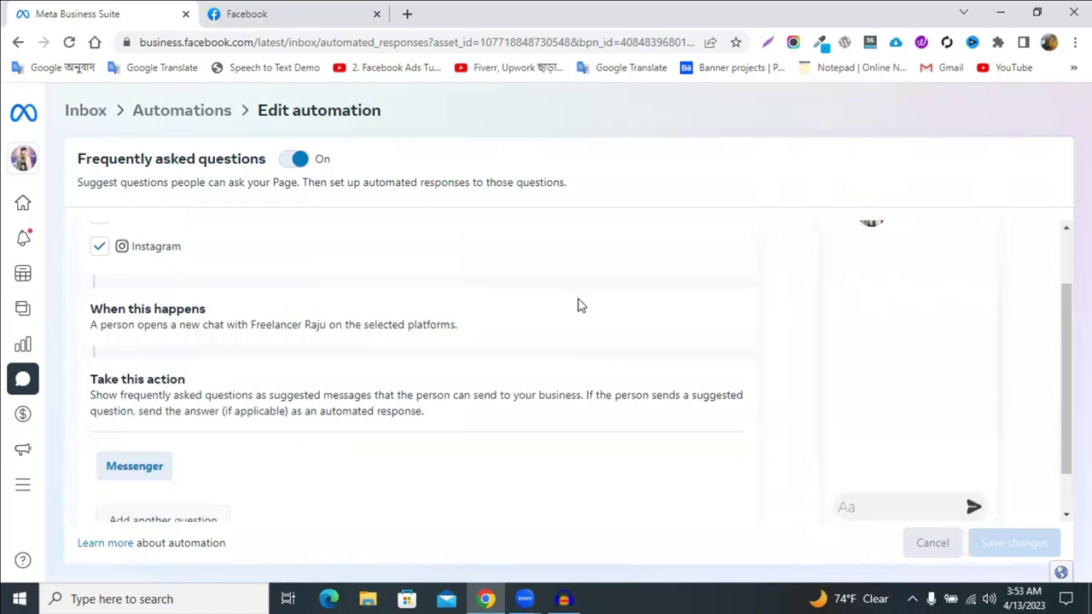
click(287, 167)
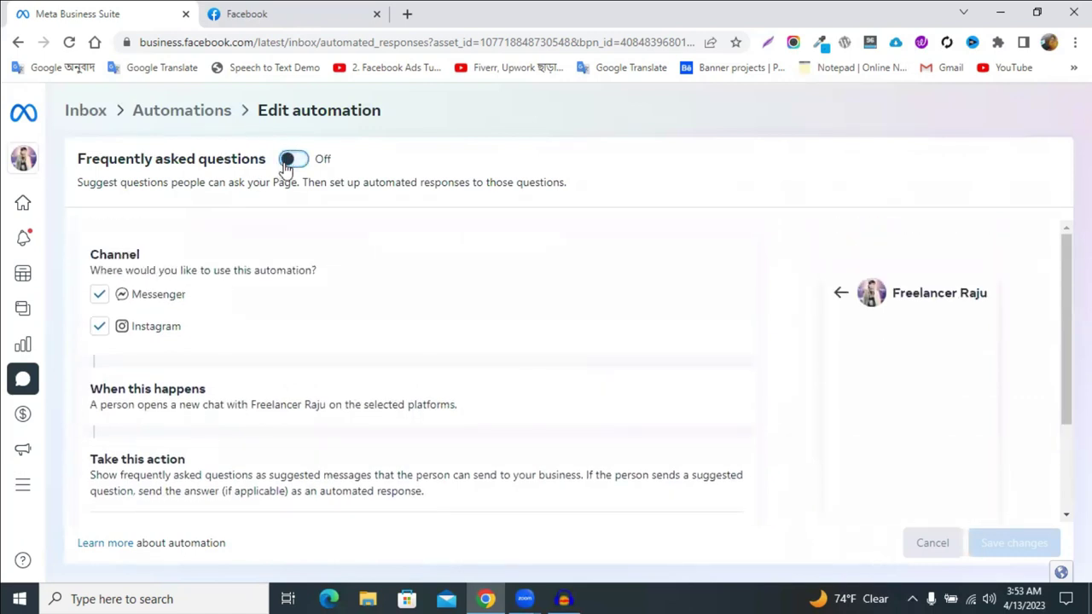
click(286, 166)
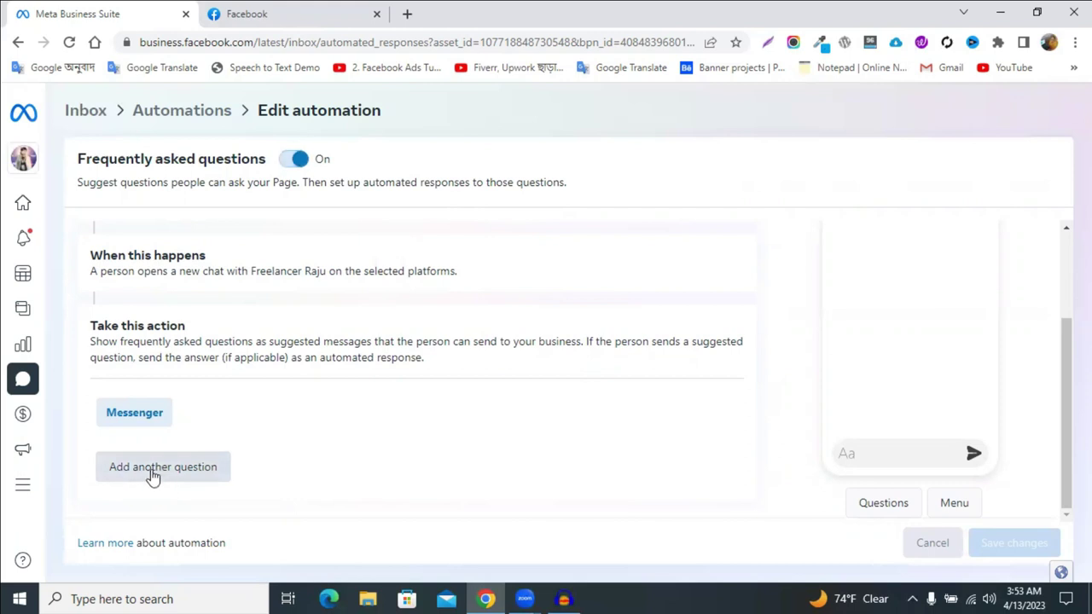
Add a question to the Frequently asked questions automation and expand Question #1 for editing
click(152, 468)
scroll(919, 415, up, 1)
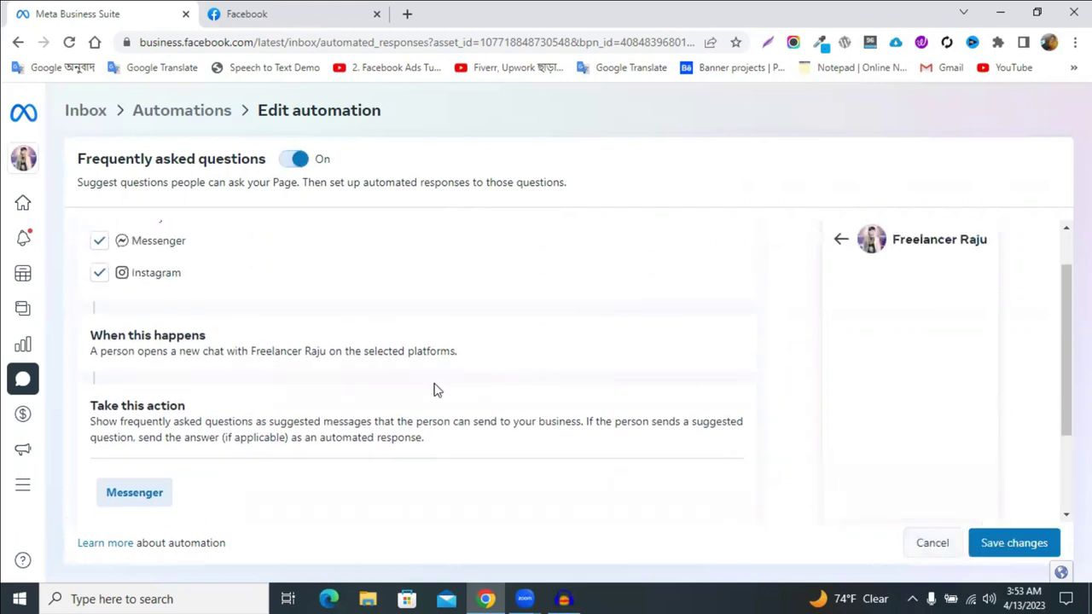
scroll(433, 390, down, 2)
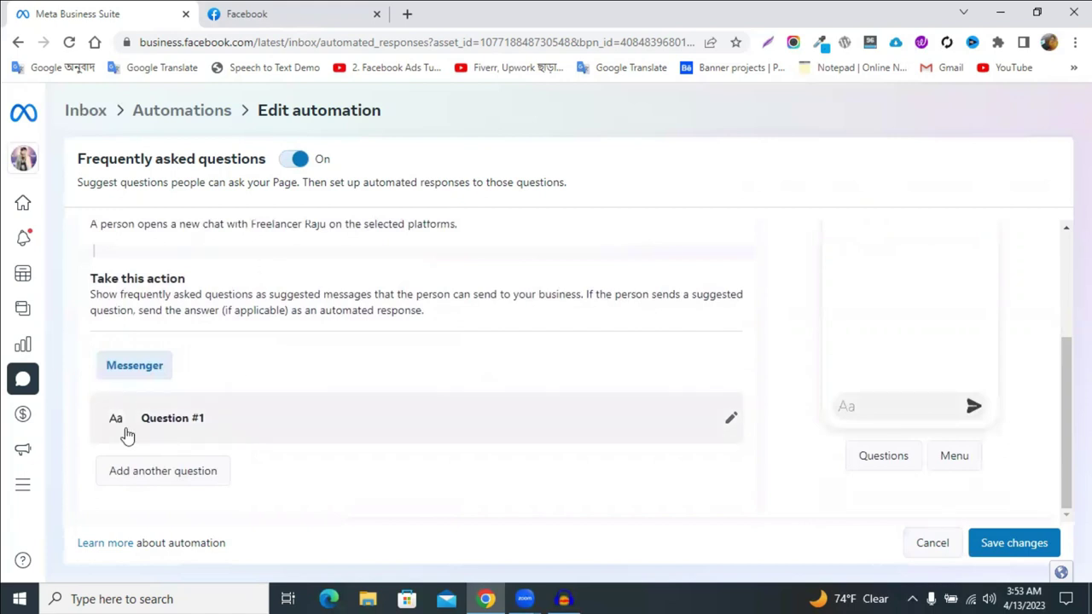
click(276, 438)
Copy "আমাদের কোর্স সম্পর্কে জানতে পারি??" from the Messenger chat on Facebook and paste it as the text of Question #1
click(273, 10)
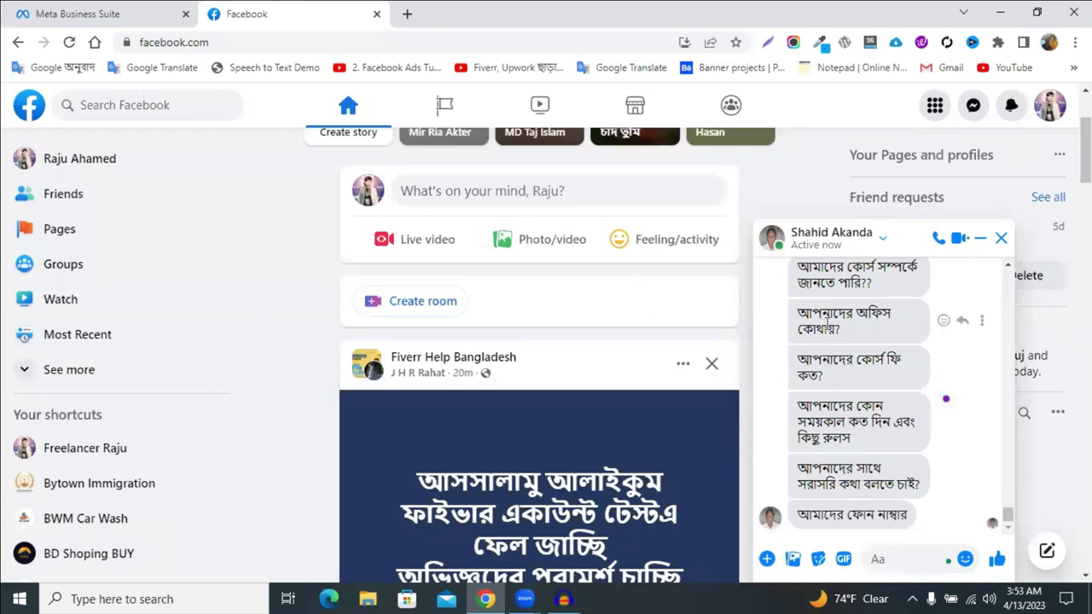
scroll(832, 324, up, 2)
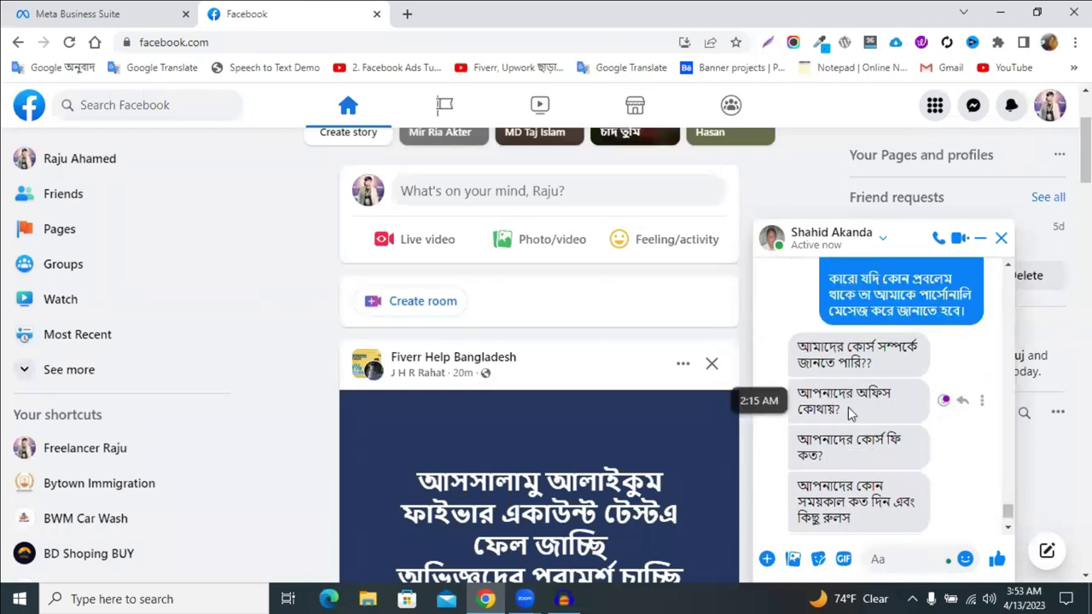
triple_click(832, 350)
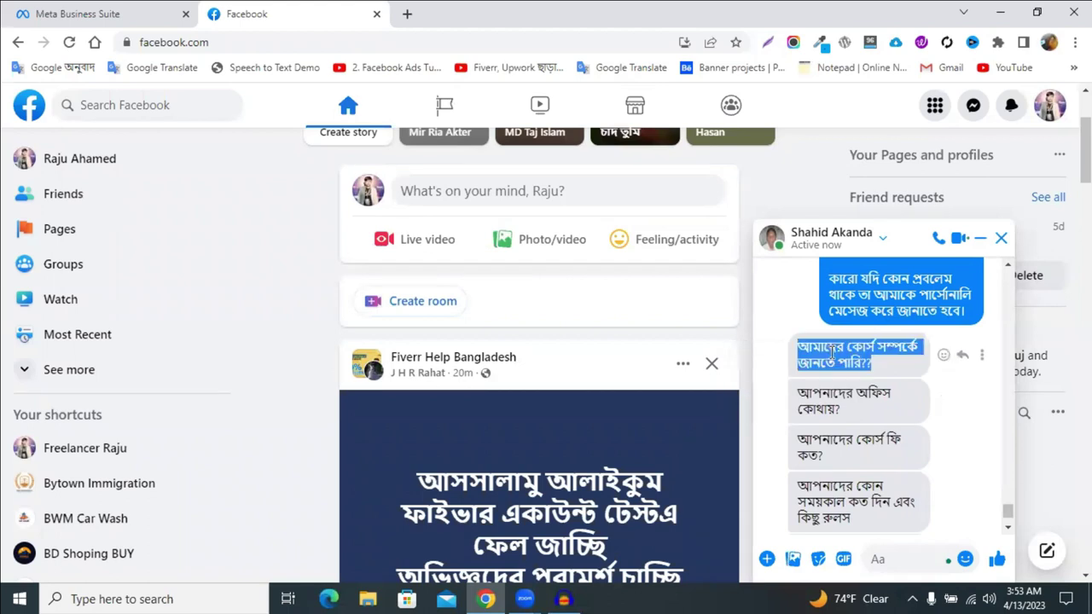
right_click(836, 357)
click(845, 365)
click(145, 14)
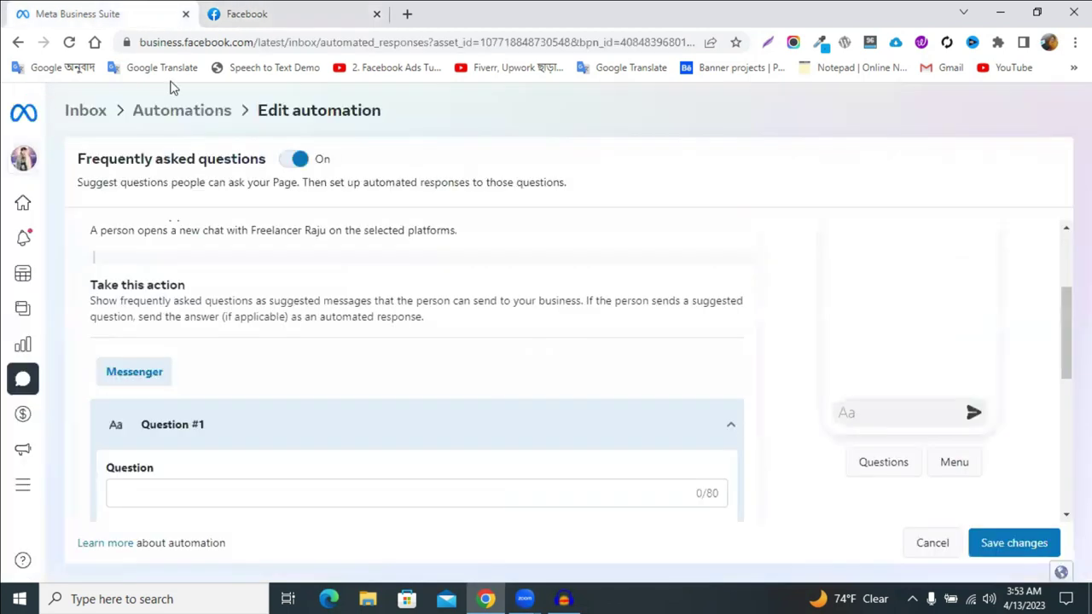
click(179, 496)
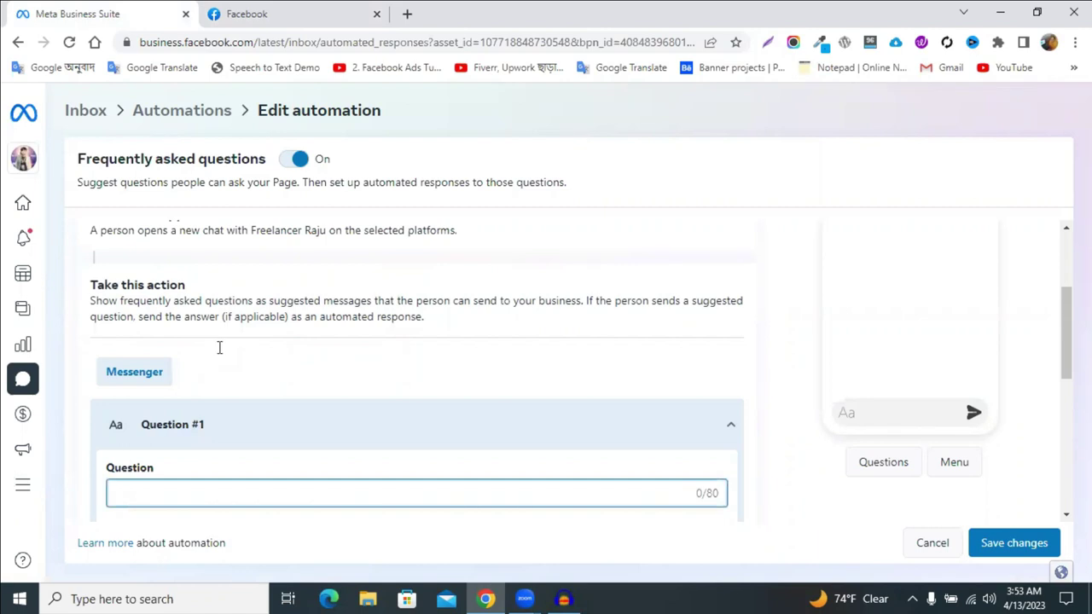
right_click(219, 348)
click(247, 361)
key(ctrl+v)
Replace the first word of Question #1 with "আপনাদের", copied from the office-location question in the Messenger chat
click(247, 14)
drag(797, 345, 819, 401)
click(819, 403)
double_click(824, 394)
right_click(820, 400)
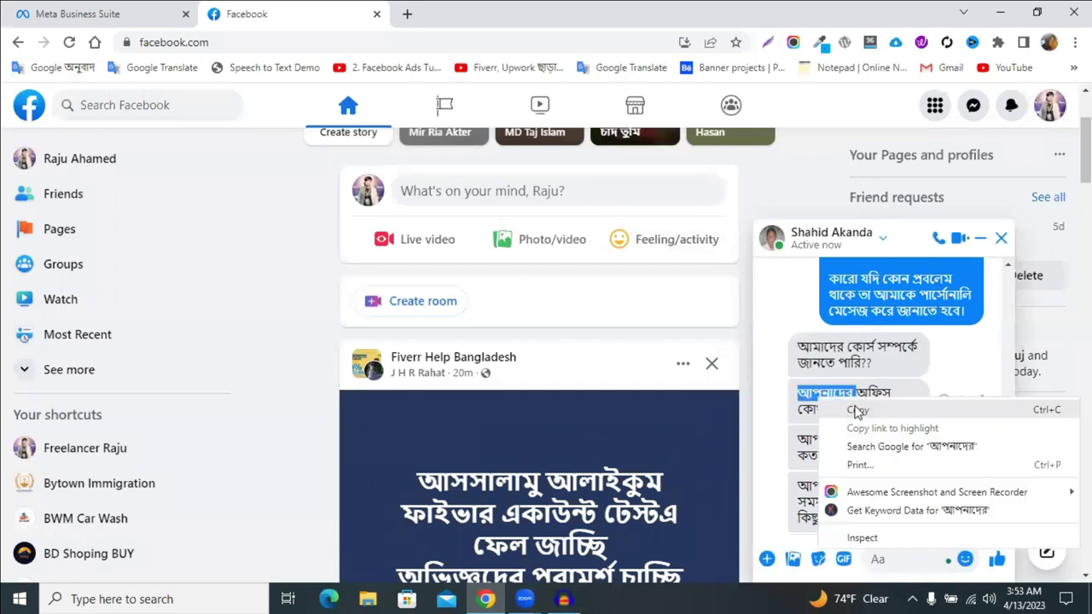
click(858, 410)
click(54, 12)
double_click(138, 493)
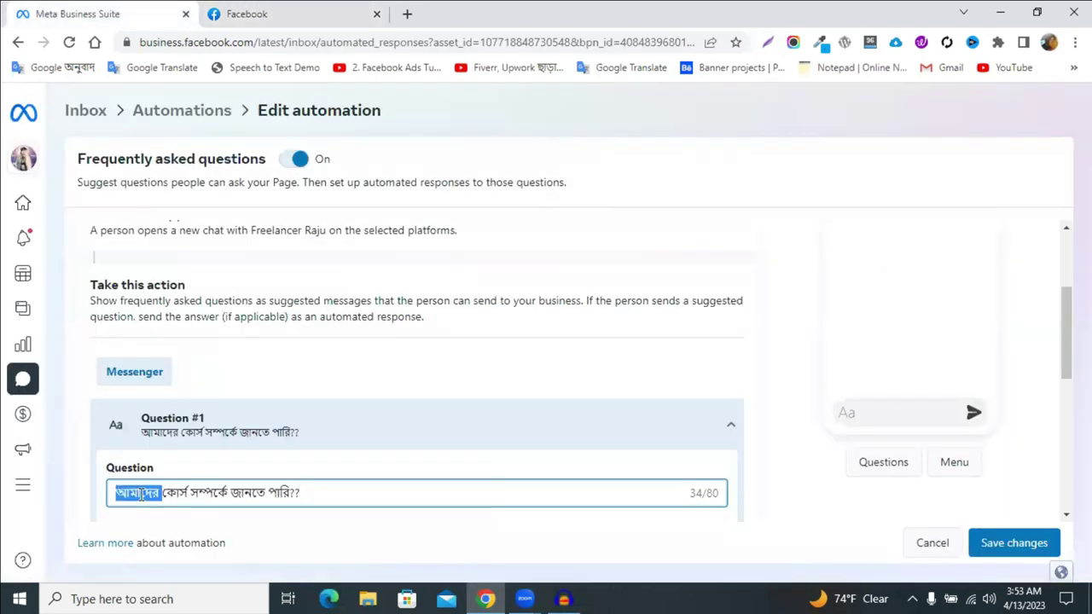
key(ctrl+v)
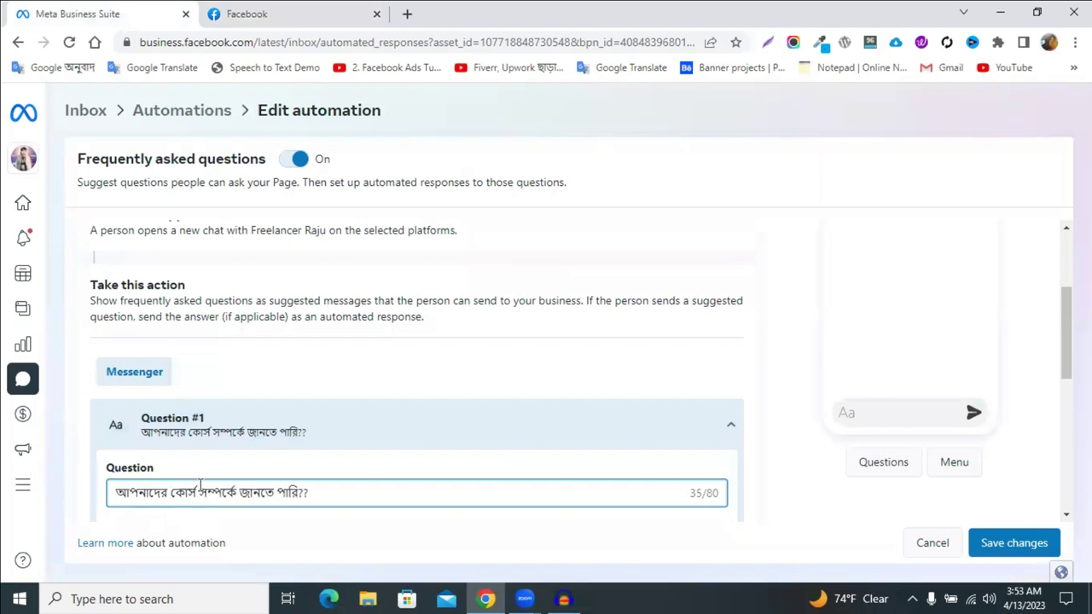
Copy the English list of course topics that starts with "Facebook Marketing" from the Messenger chat on Facebook
scroll(238, 495, down, 1)
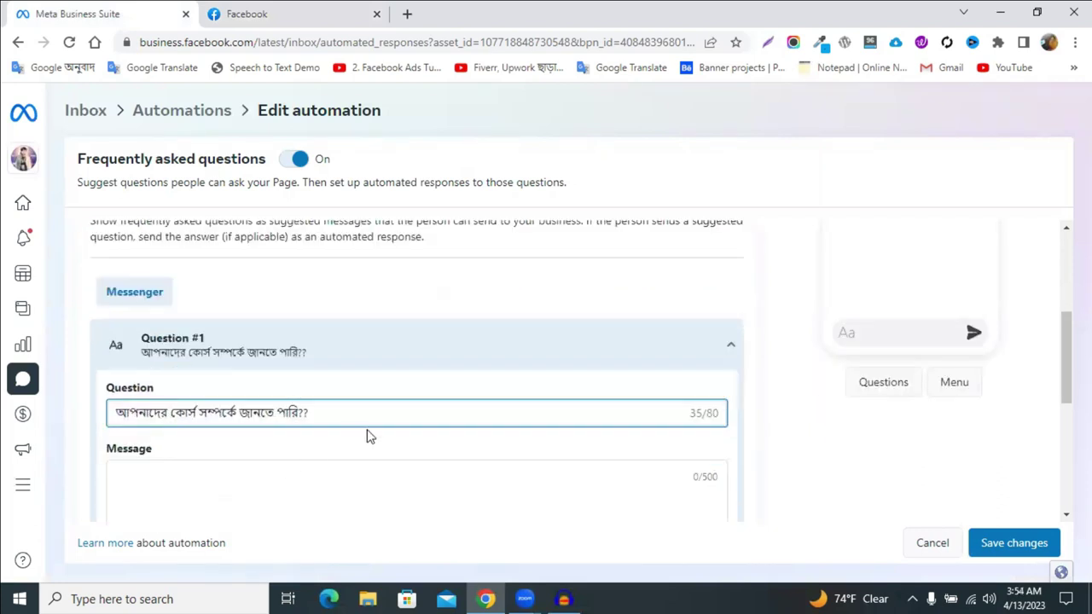
click(248, 14)
scroll(887, 418, up, 1)
scroll(887, 418, up, 10)
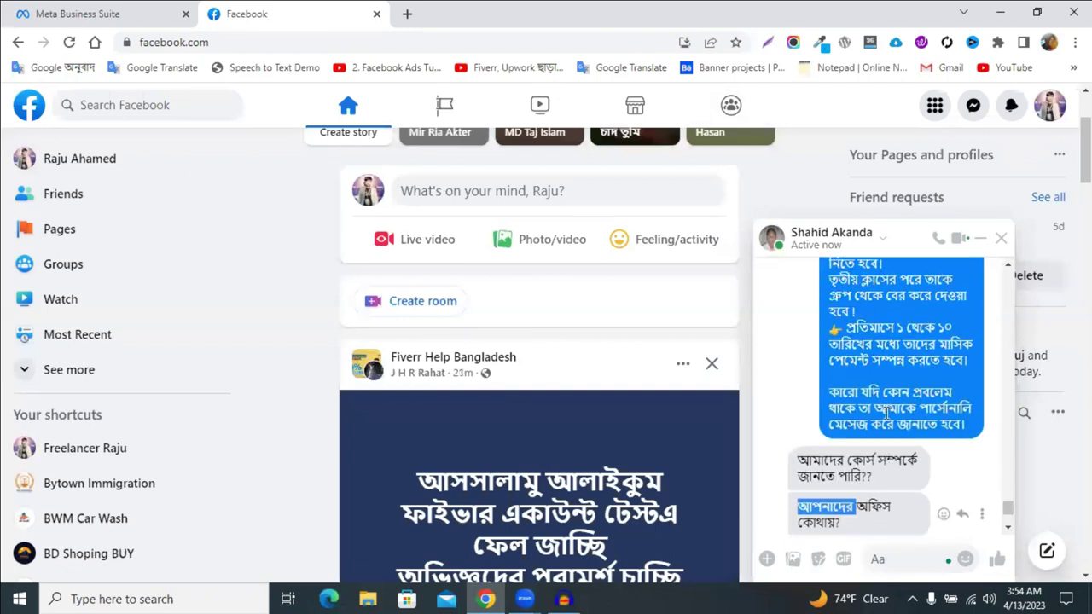
scroll(892, 407, down, 3)
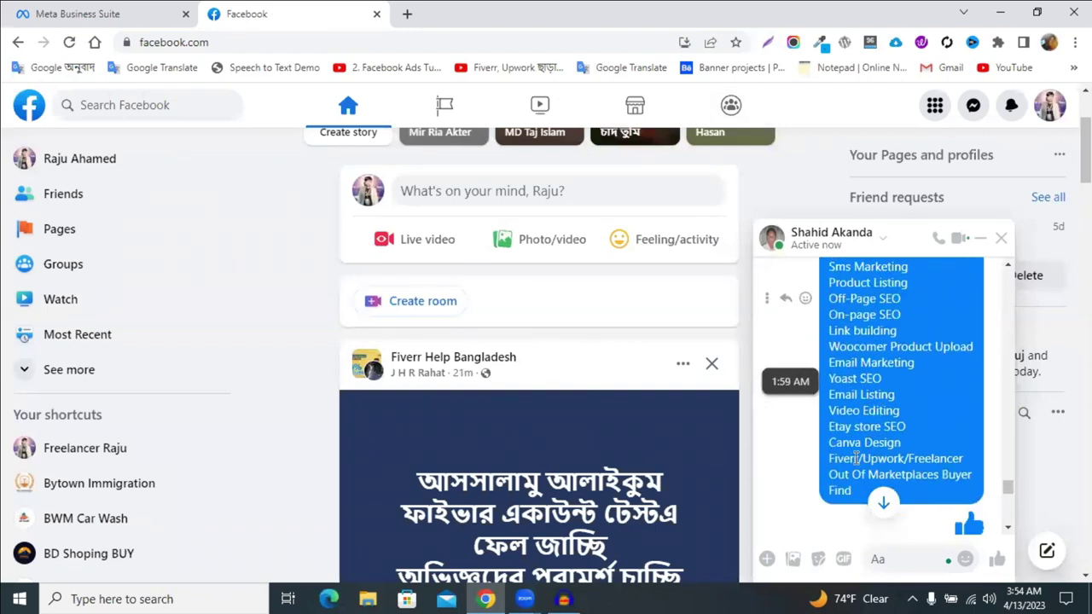
scroll(831, 350, up, 5)
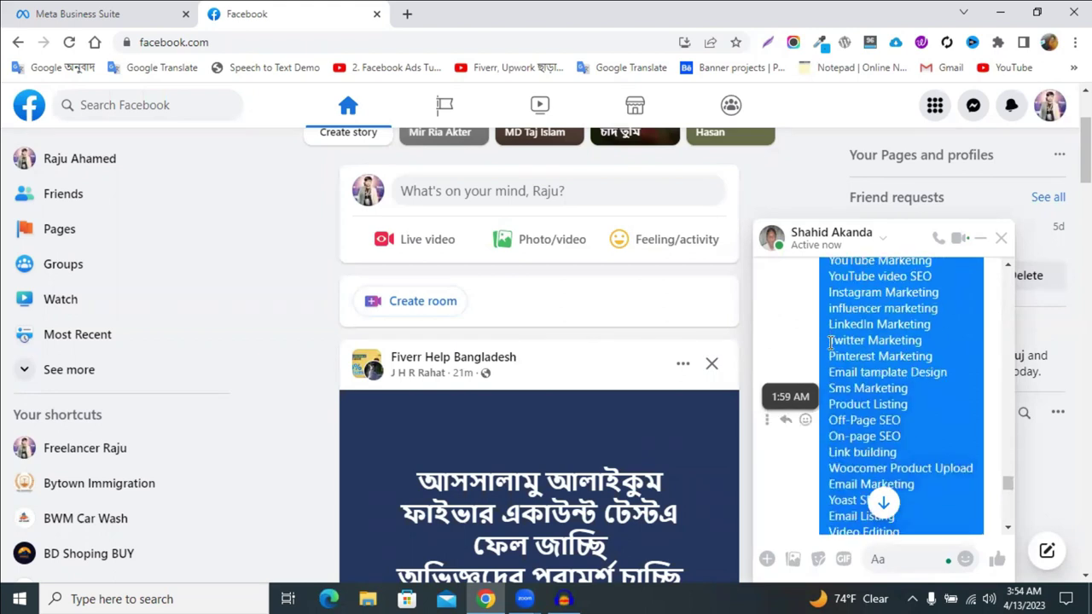
drag(828, 343, 851, 374)
right_click(853, 375)
click(725, 386)
Try the copied course list as the message of Question #1 in Meta Business Suite, and clear the message
click(154, 14)
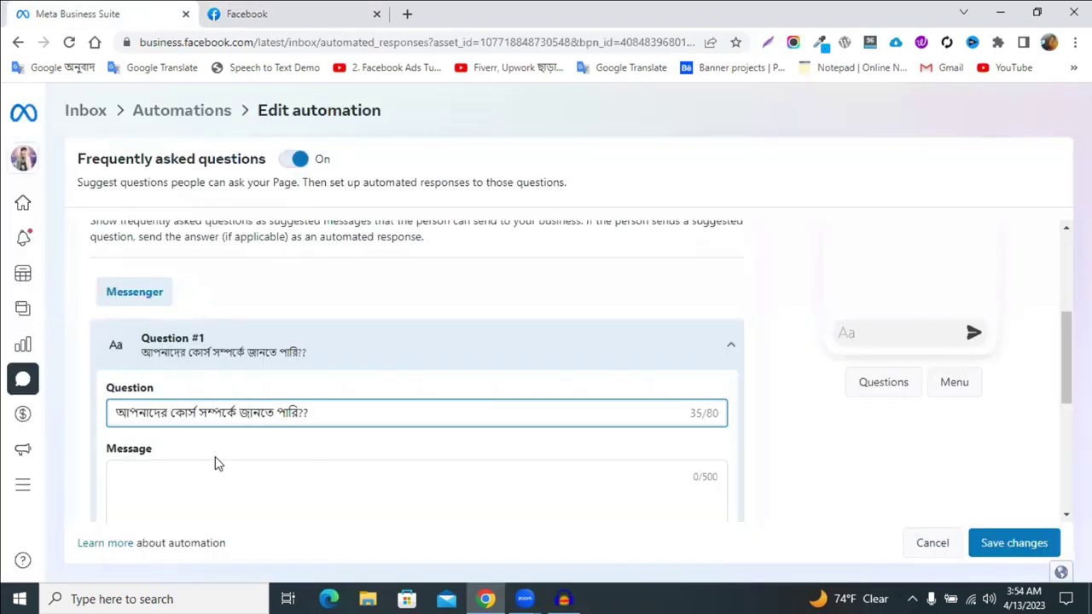
right_click(166, 482)
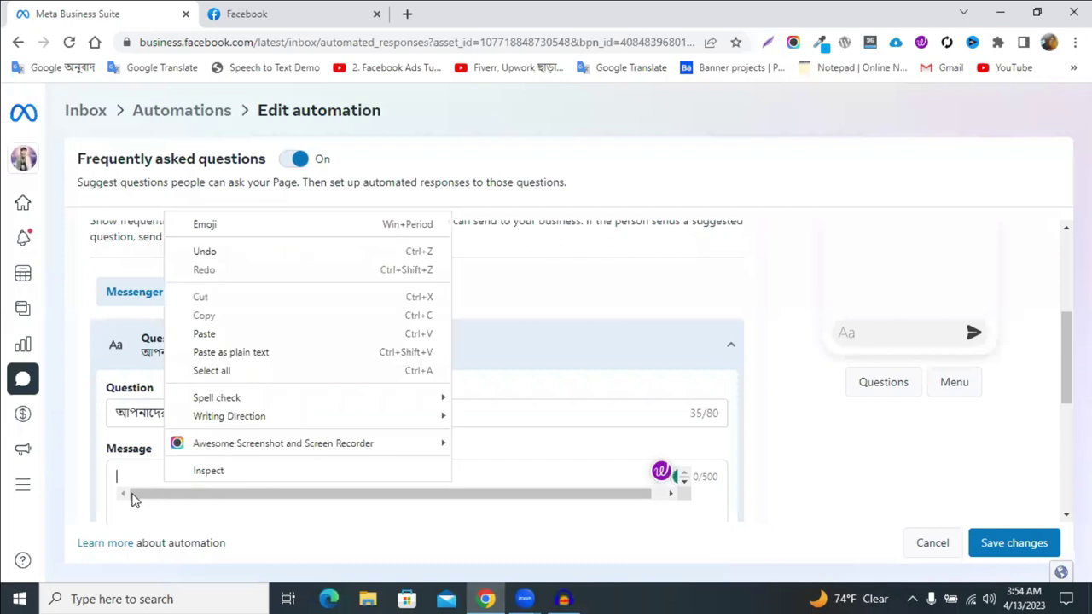
click(205, 334)
scroll(376, 381, down, 2)
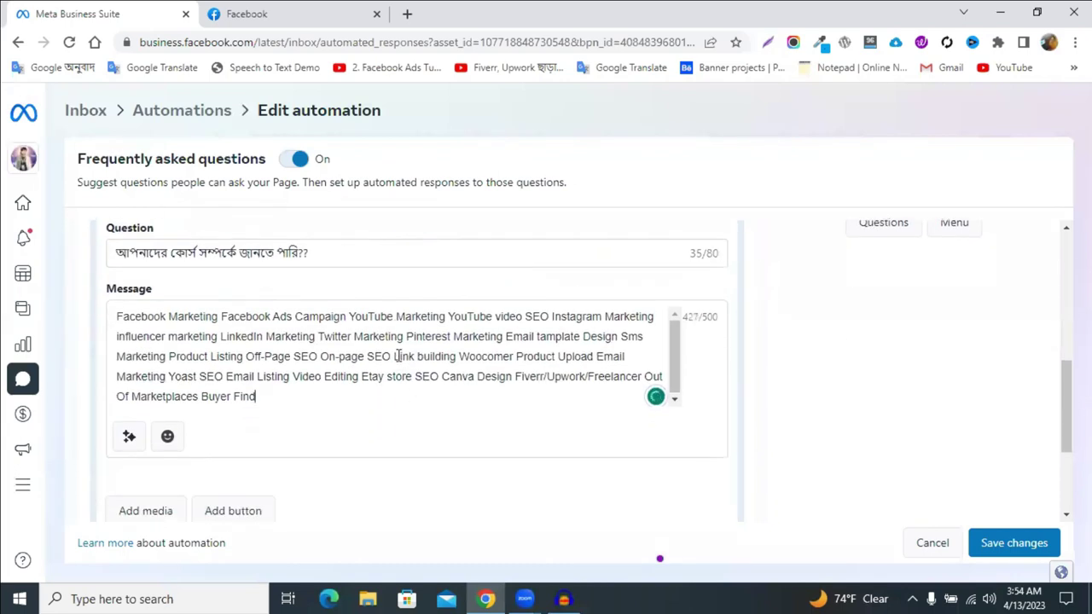
key(ctrl+a)
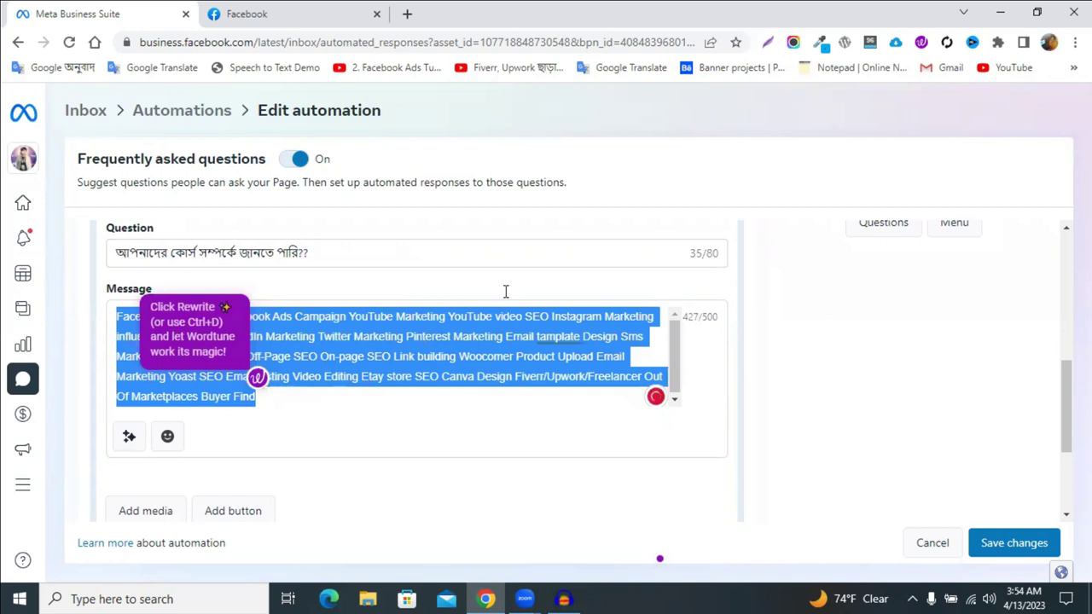
key(BackSpace)
Open Google Translate in a new browser tab and replace its source text with the copied course list
click(407, 14)
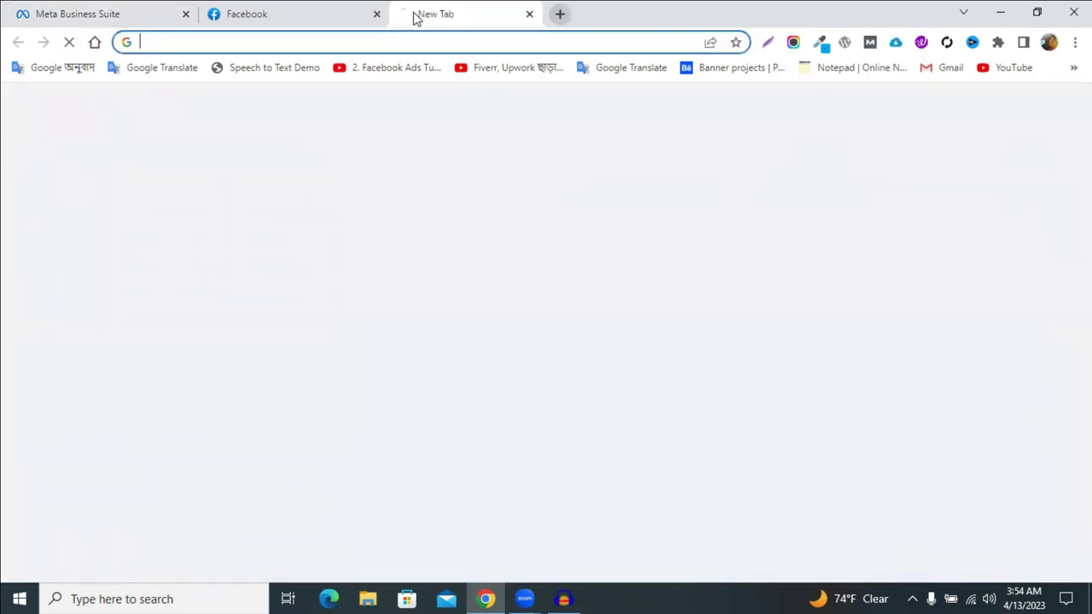
click(162, 69)
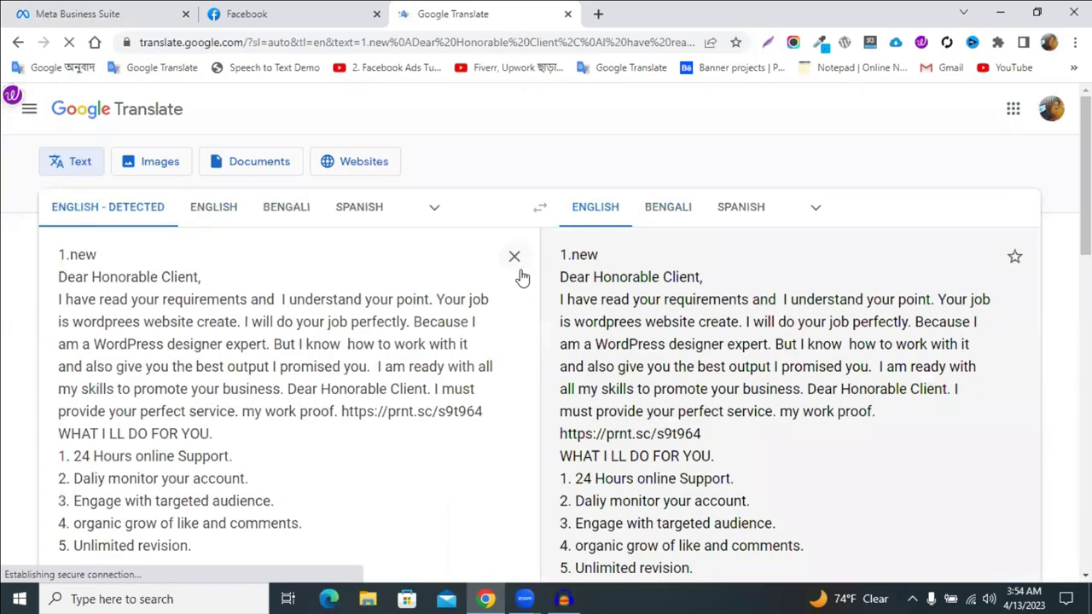
click(520, 276)
key(ctrl+v)
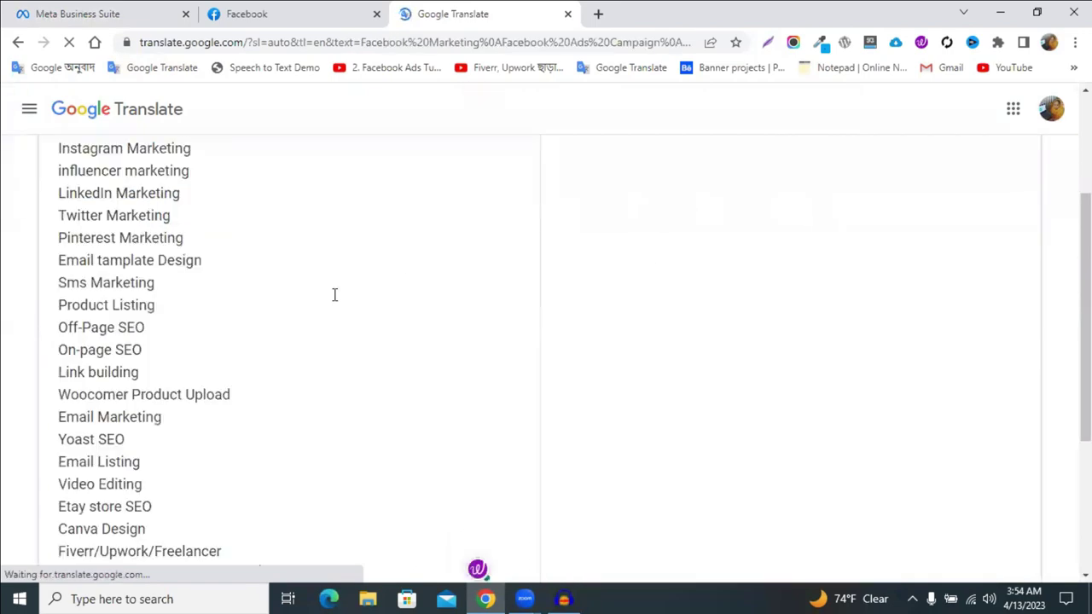
scroll(273, 427, down, 3)
Copy the line-by-line course list from Google Translate, paste it as the message of Question #1 in Meta Business Suite, and collapse the question
drag(261, 335, 102, 254)
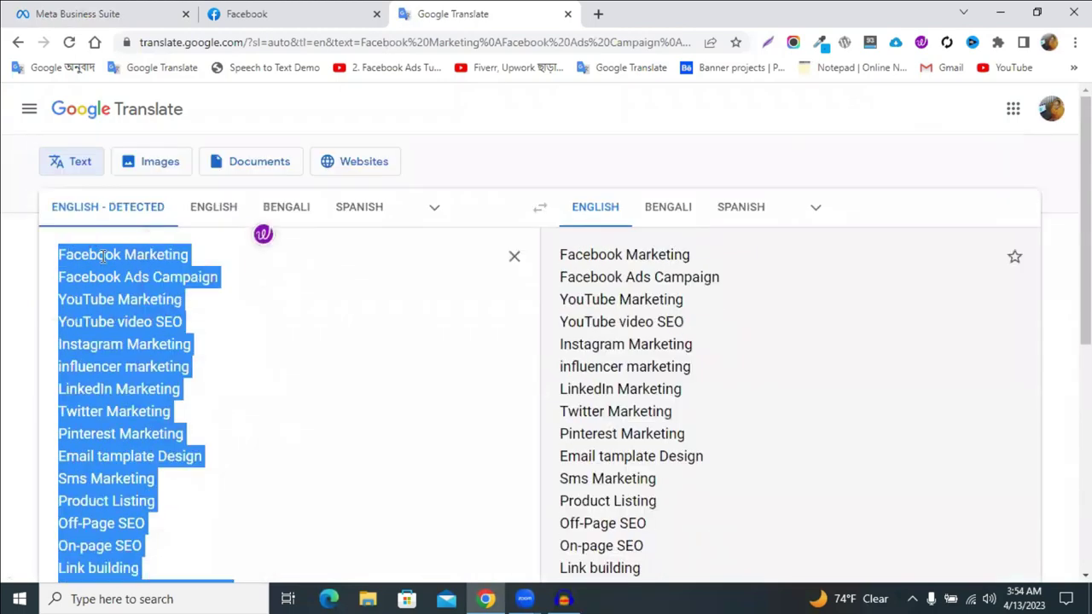
right_click(102, 254)
click(122, 13)
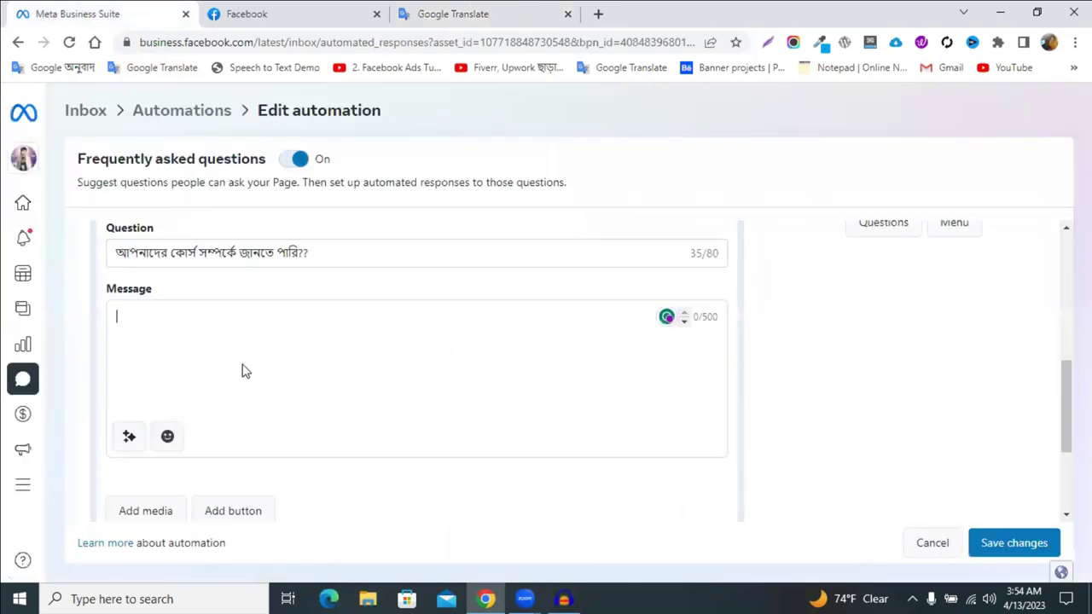
key(ctrl+v)
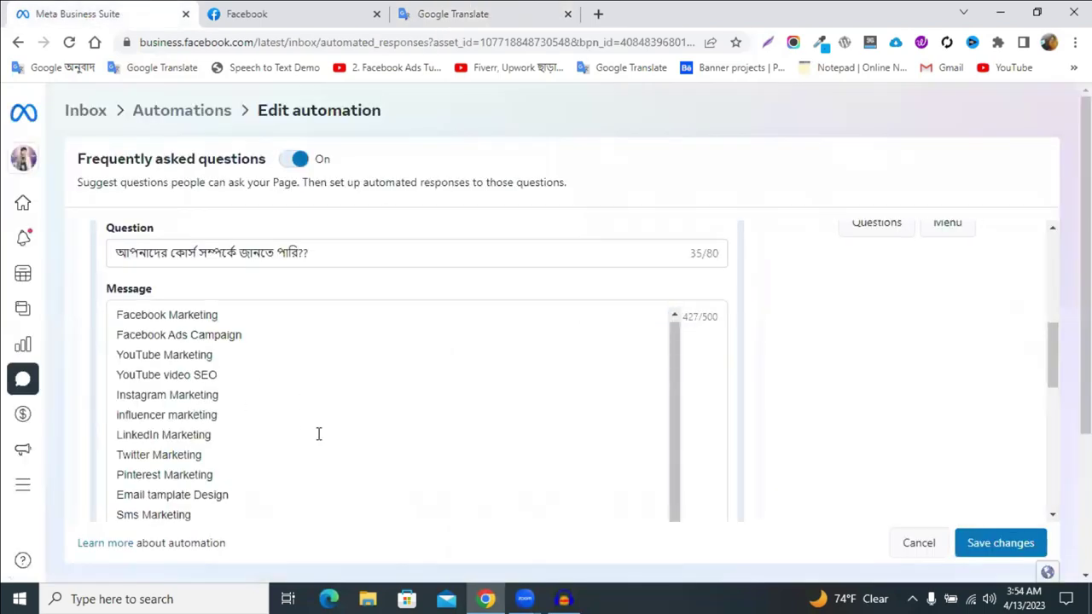
scroll(694, 321, up, 5)
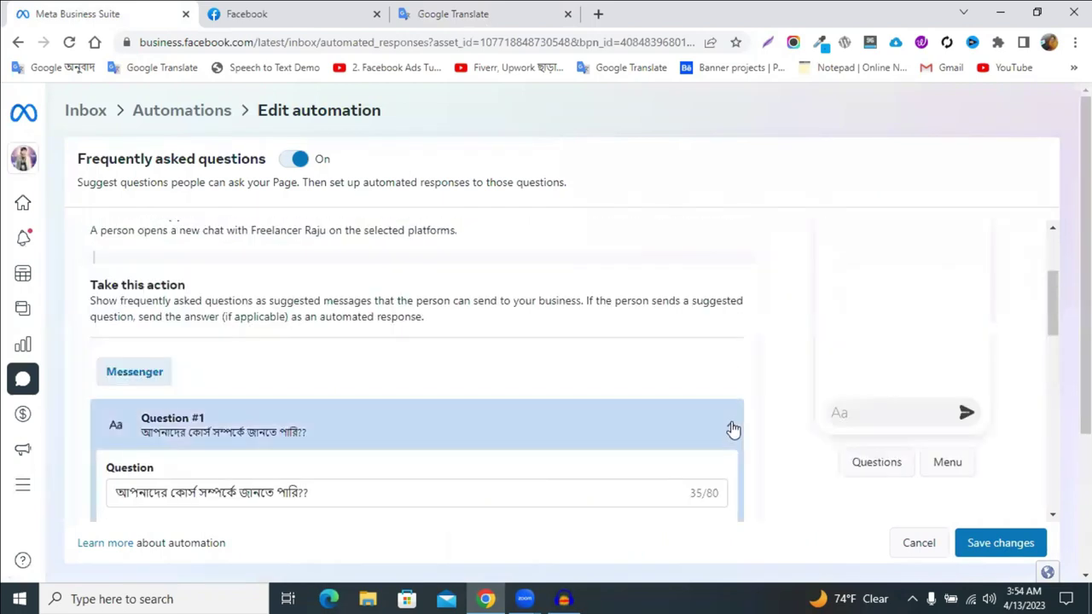
click(734, 429)
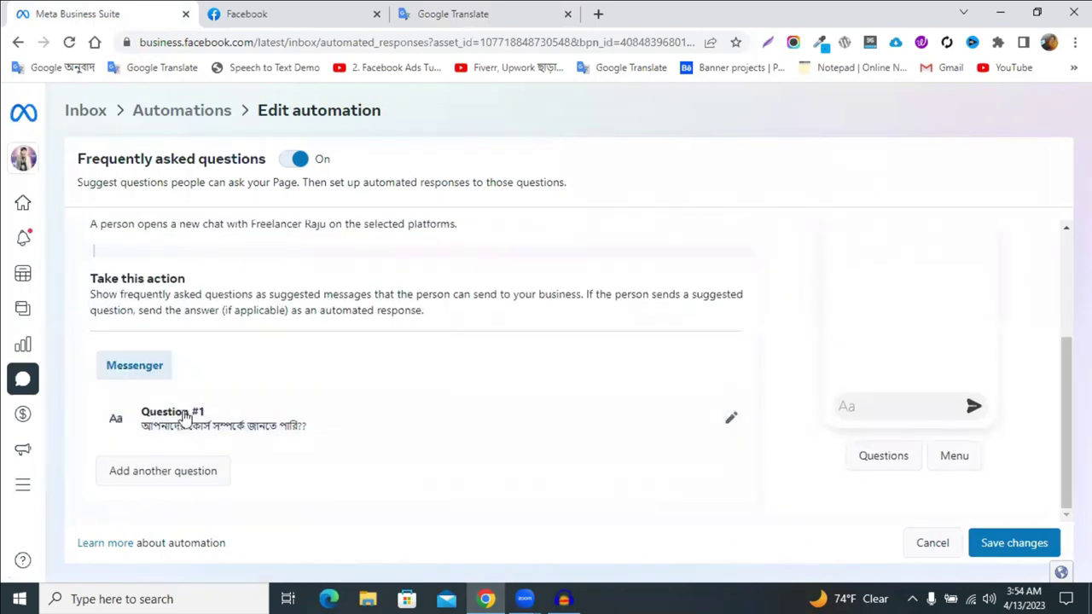
Add another question to the automation and copy "আপনাদের কোর্স ফি কত?" from the Messenger chat on Facebook
click(129, 480)
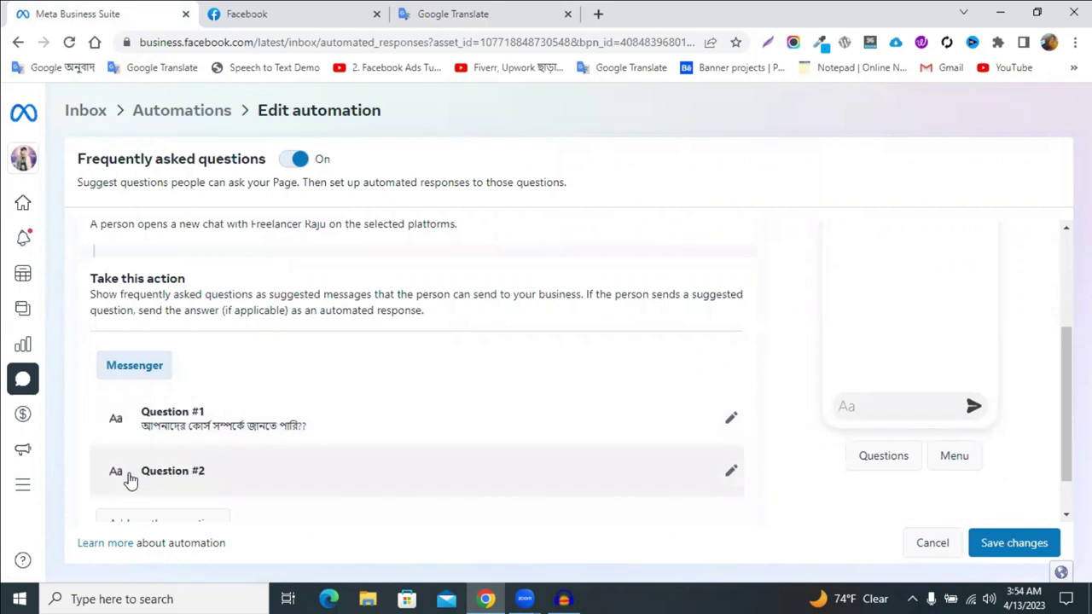
click(508, 12)
click(349, 8)
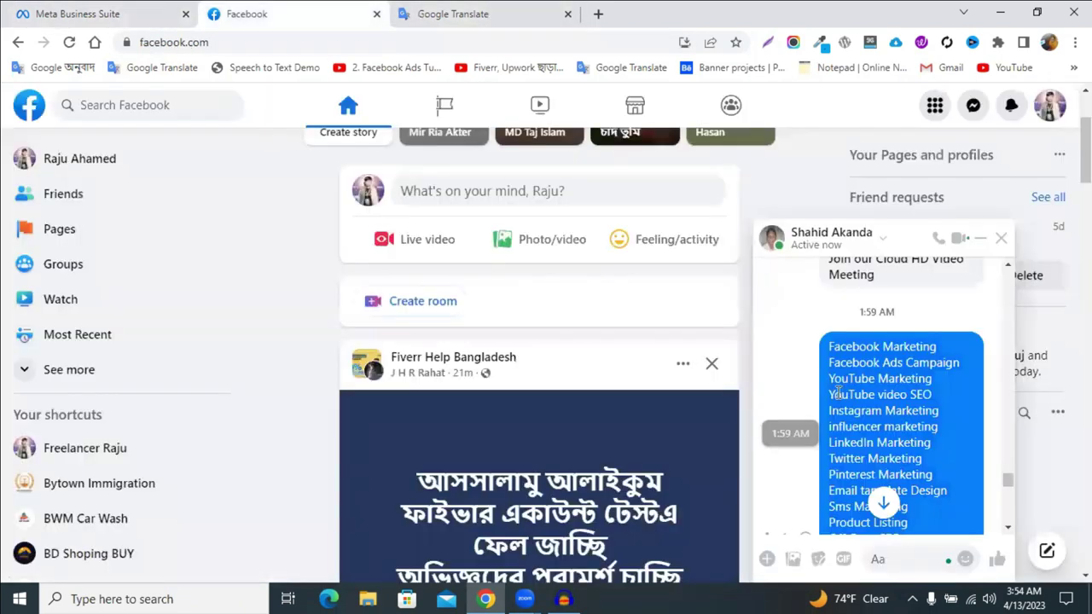
scroll(930, 408, down, 5)
scroll(932, 406, down, 3)
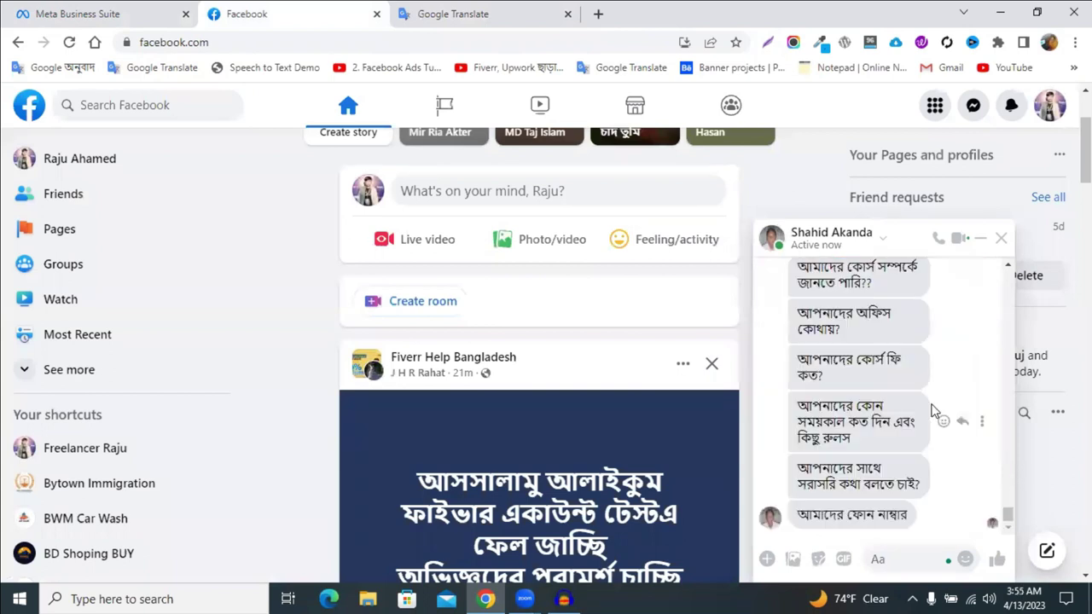
scroll(905, 383, up, 2)
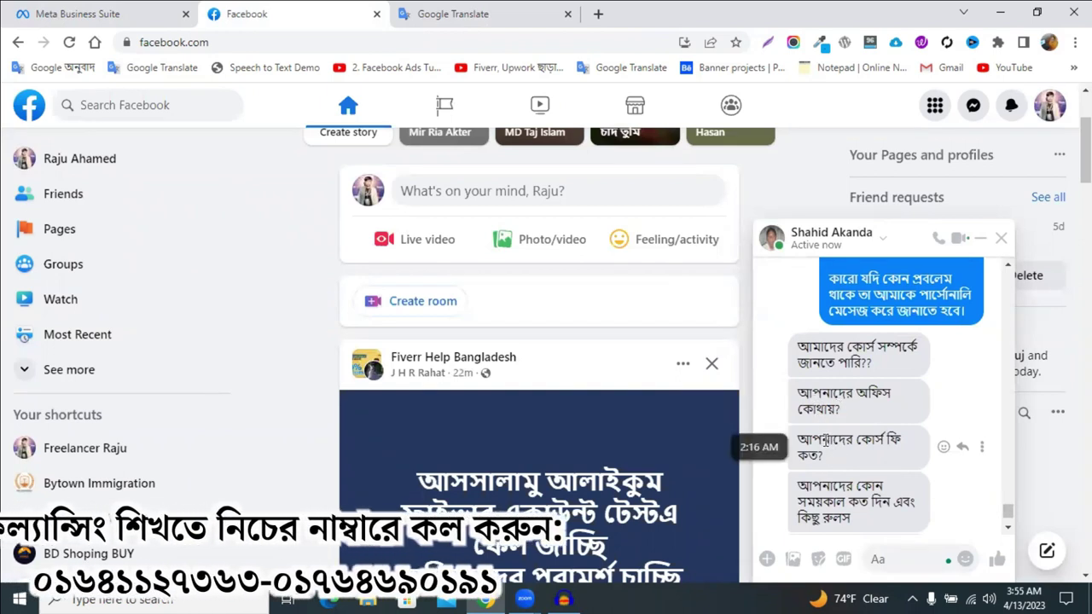
triple_click(825, 441)
right_click(825, 439)
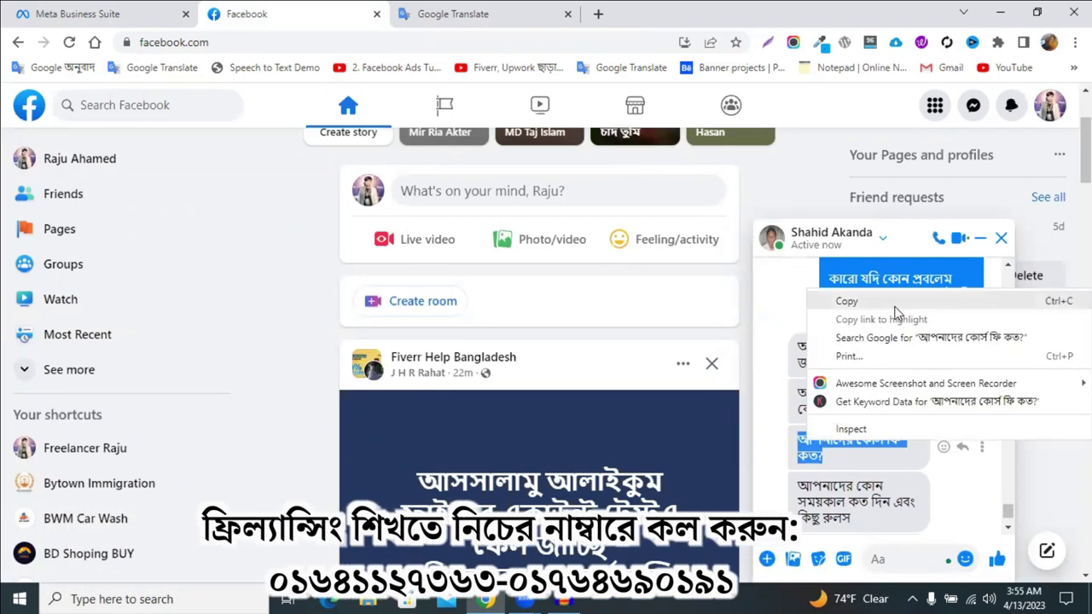
click(845, 246)
Expand Question #2 in Meta Business Suite and paste "আপনাদের কোর্স ফি কত?" as its question text
click(17, 10)
scroll(256, 435, down, 1)
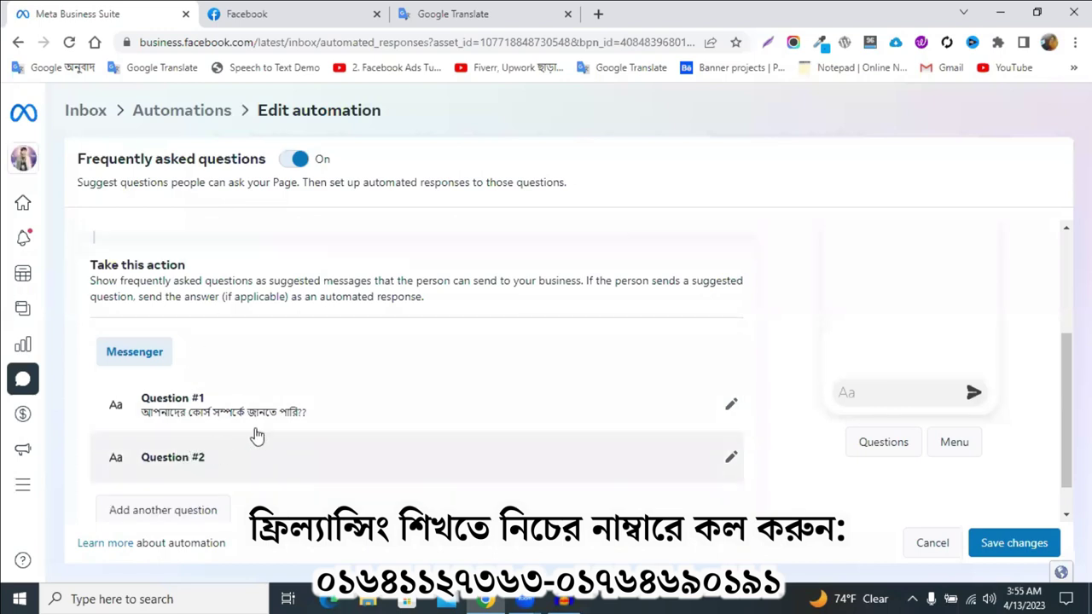
click(733, 419)
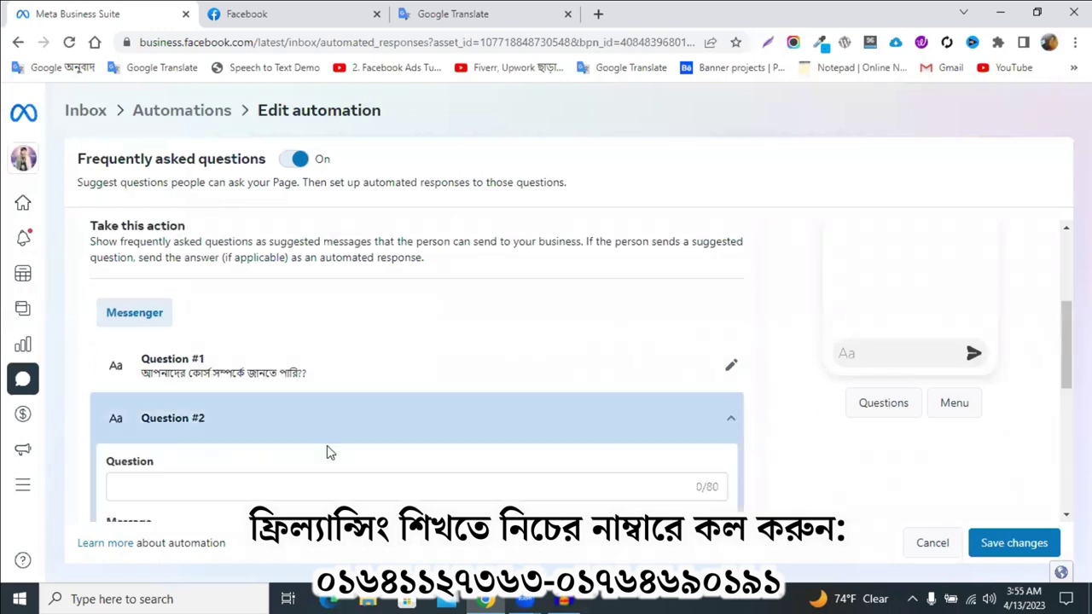
click(199, 485)
key(ctrl+v)
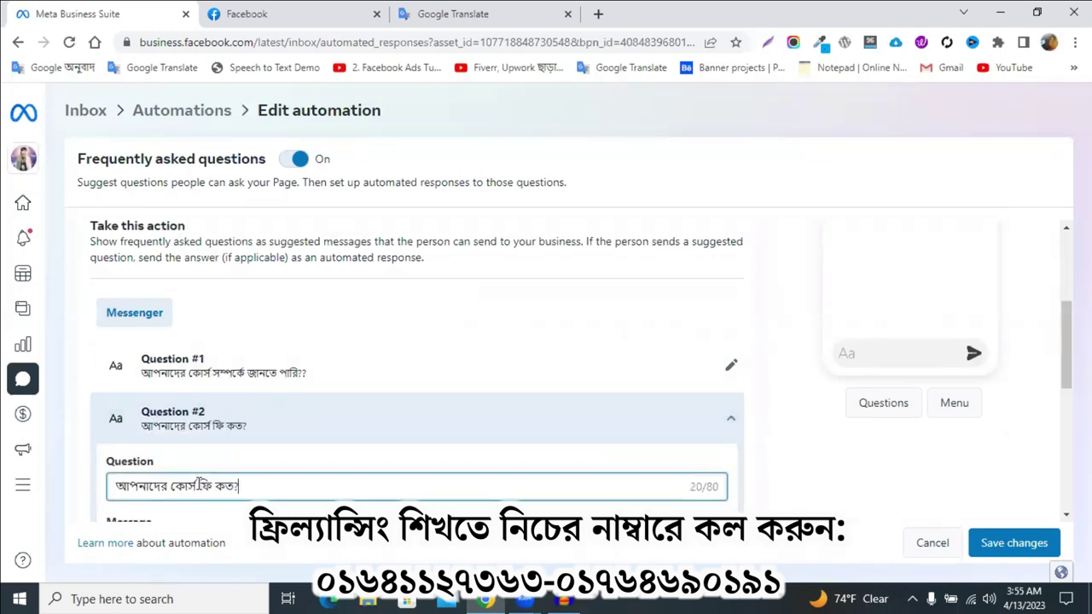
click(724, 419)
click(389, 432)
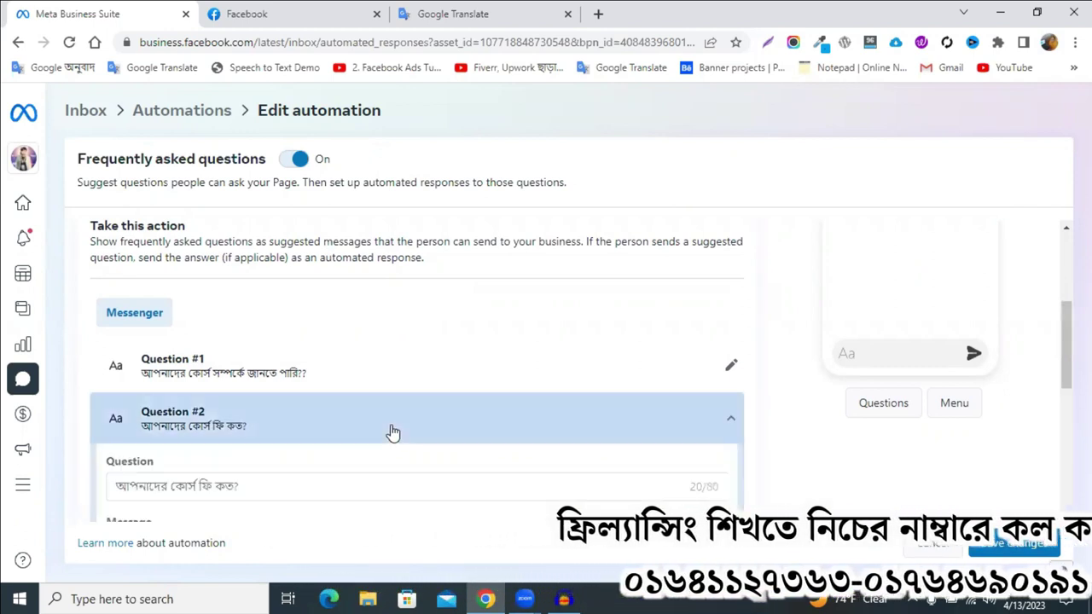
Copy the Bengali reply about the digital marketing course fee of ১০ হাজার টাকা from the Messenger chat on Facebook
click(277, 8)
scroll(936, 375, down, 5)
scroll(936, 373, up, 3)
scroll(896, 371, up, 2)
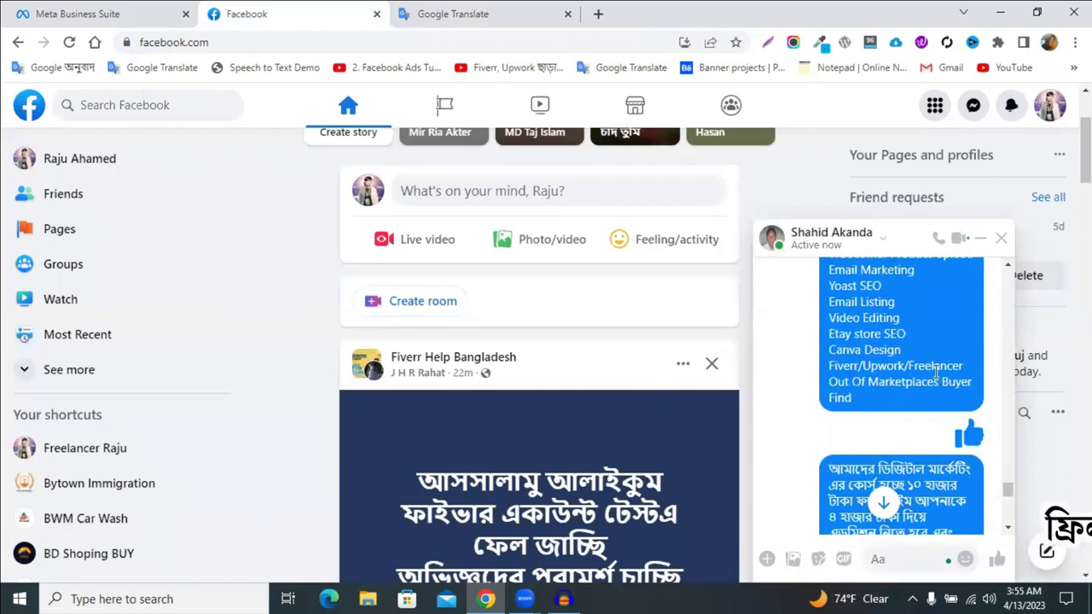
scroll(878, 369, down, 2)
triple_click(867, 369)
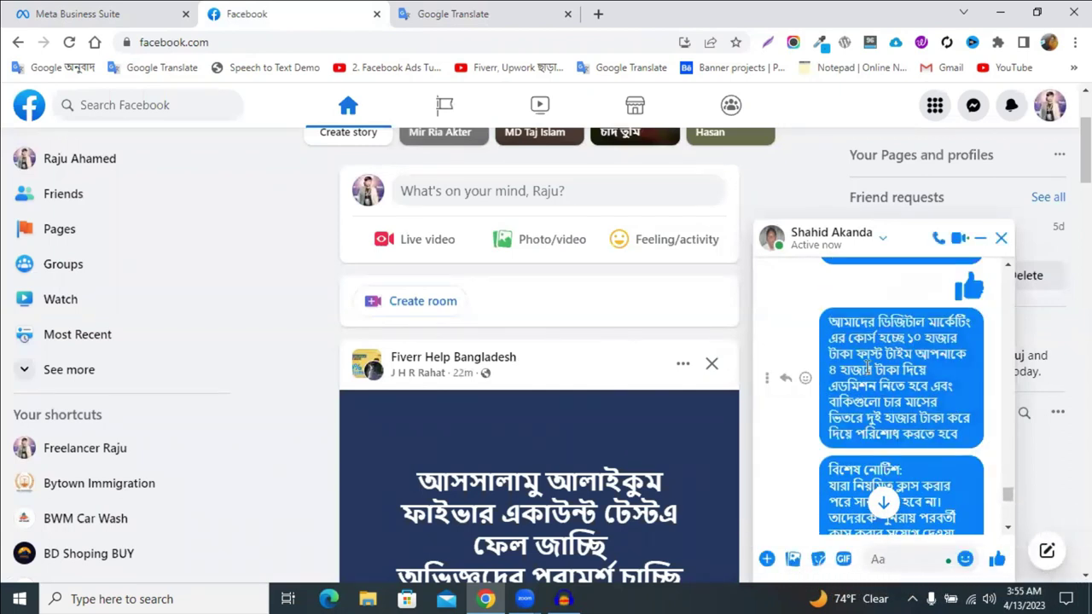
right_click(866, 379)
Paste the copied course fee reply as the message of Question #2 in Meta Business Suite and collapse the question
click(447, 9)
click(47, 10)
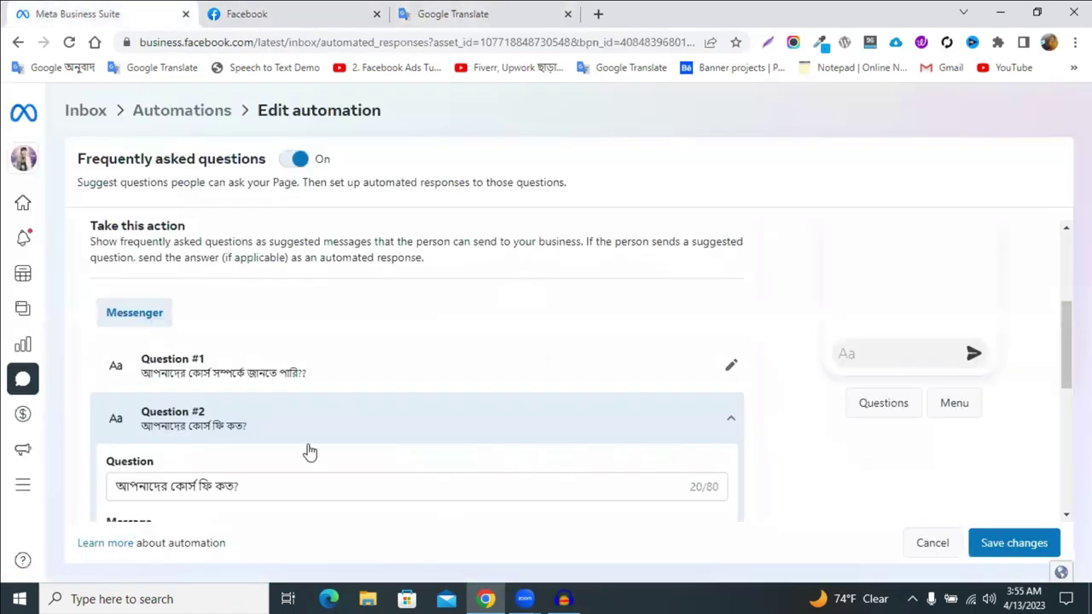
scroll(196, 469, down, 2)
right_click(168, 407)
click(153, 408)
right_click(154, 392)
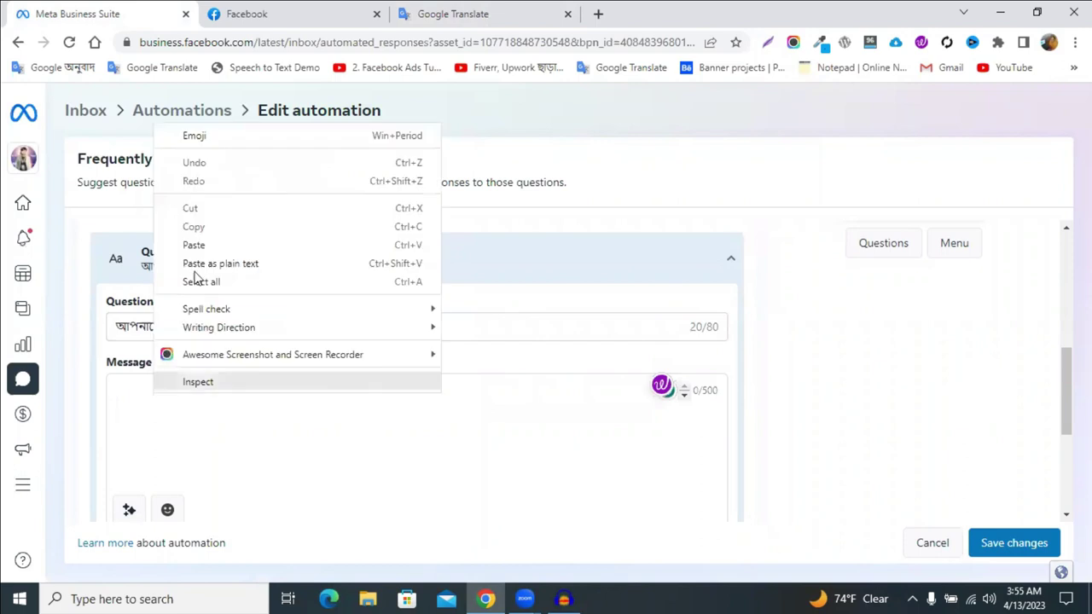
click(220, 244)
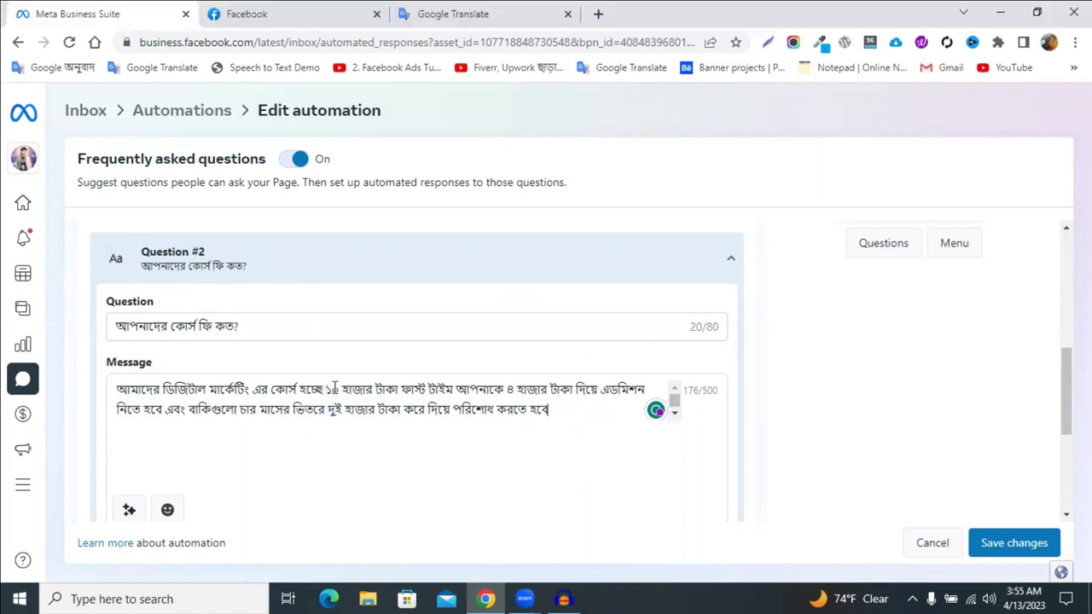
click(508, 389)
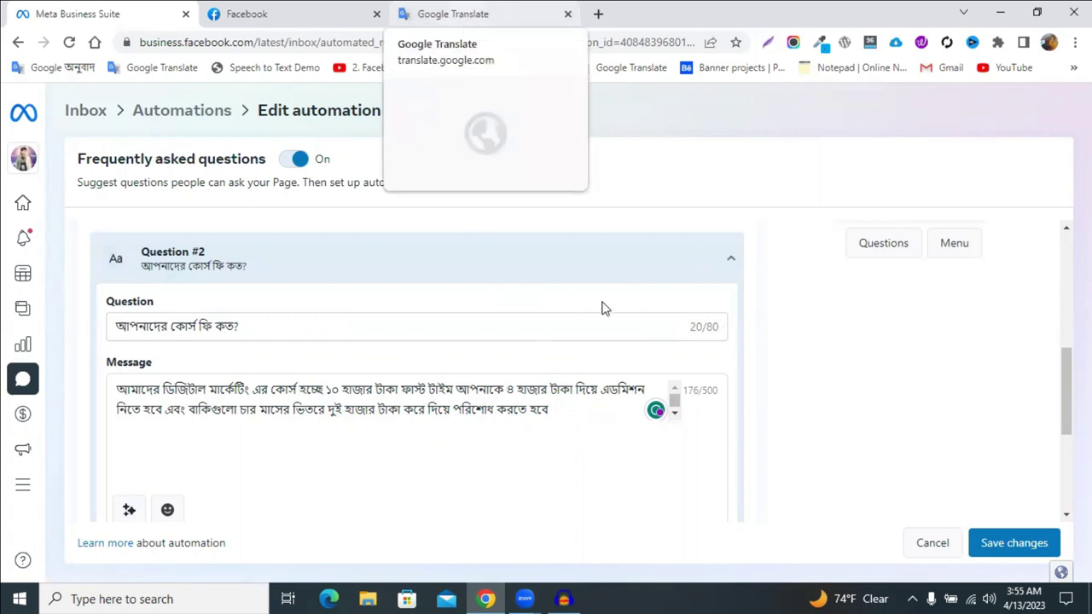
click(732, 261)
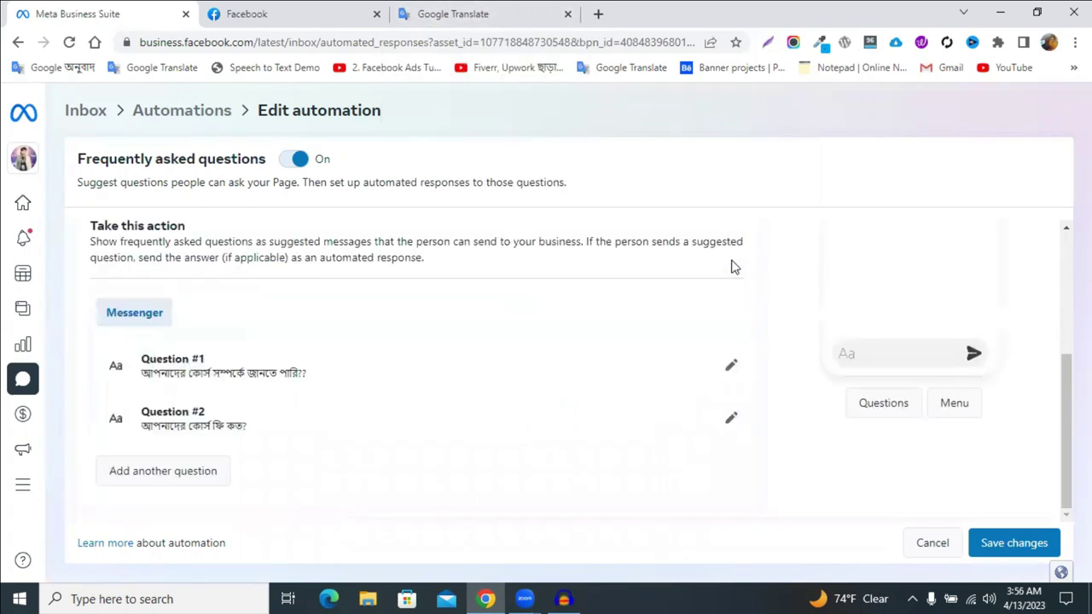
Add another question to the automation and copy "আপনাদের অফিস কোথায়?" from the Messenger chat on Facebook
click(158, 474)
click(475, 11)
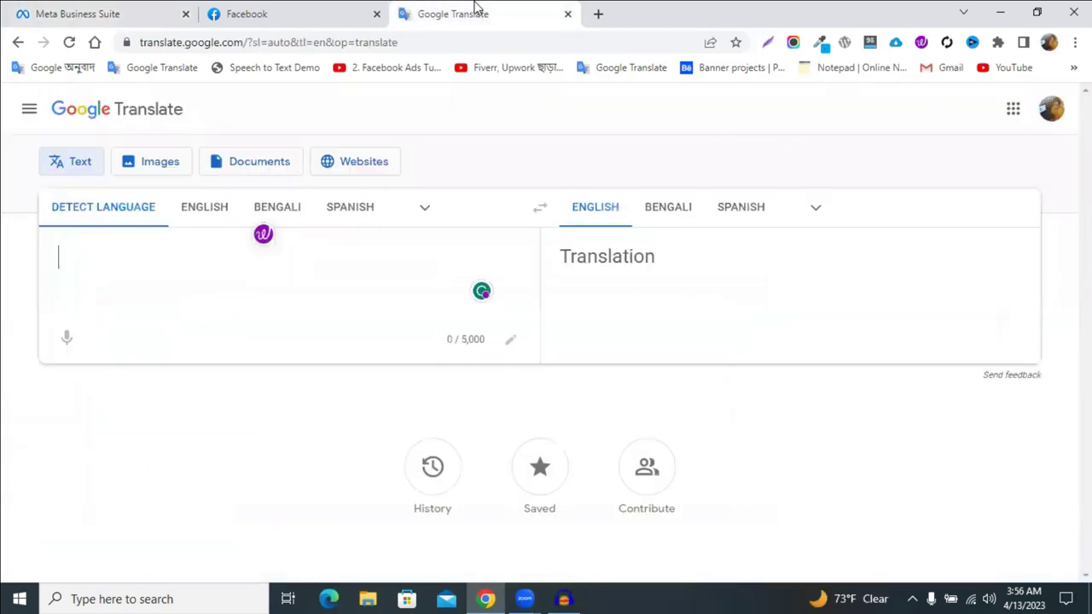
click(312, 10)
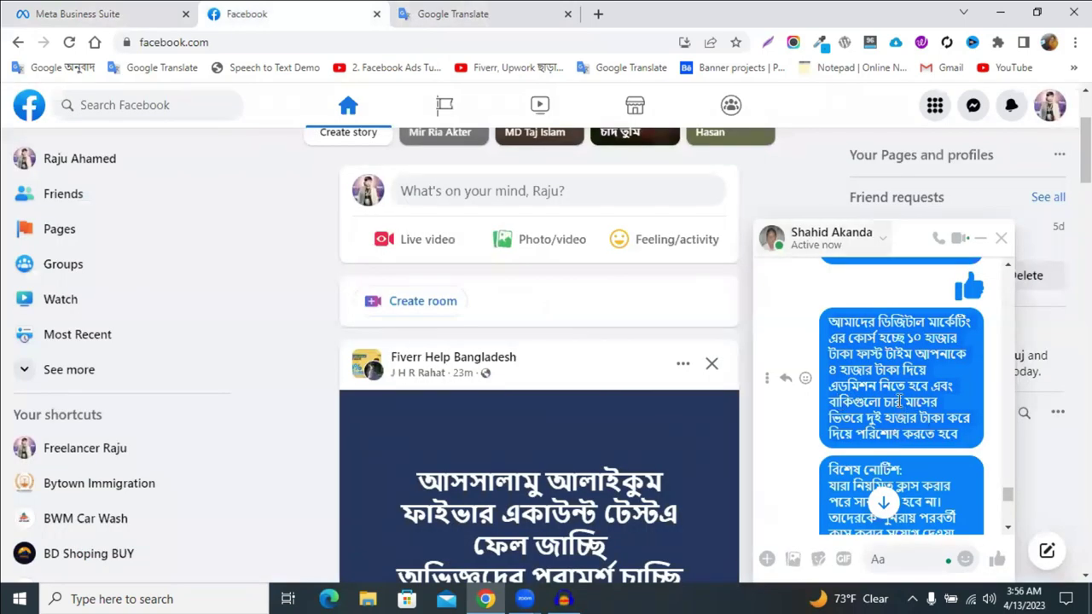
scroll(899, 401, down, 5)
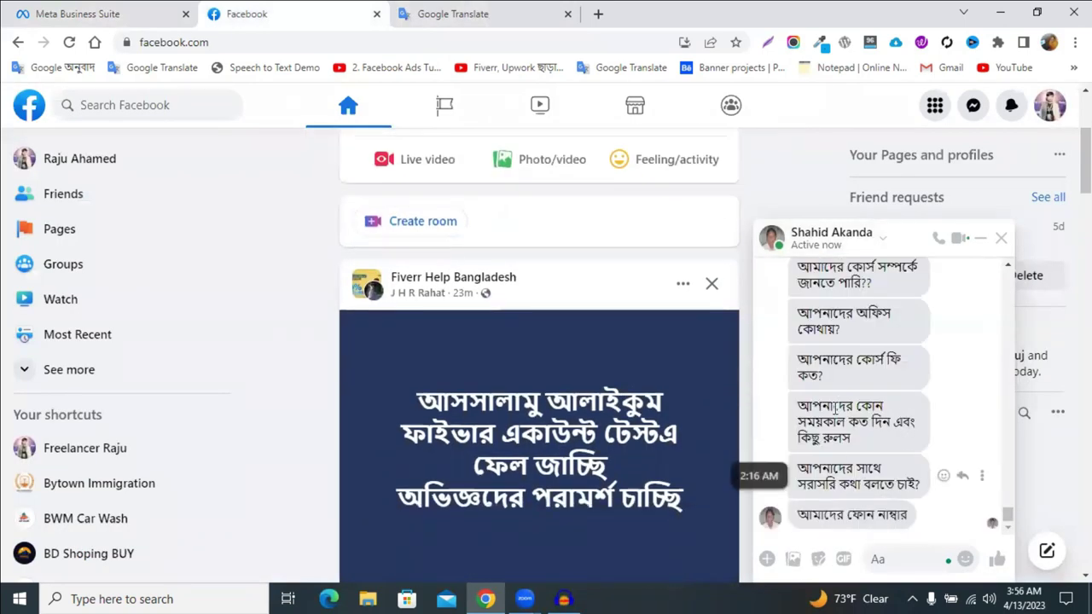
click(800, 297)
double_click(826, 359)
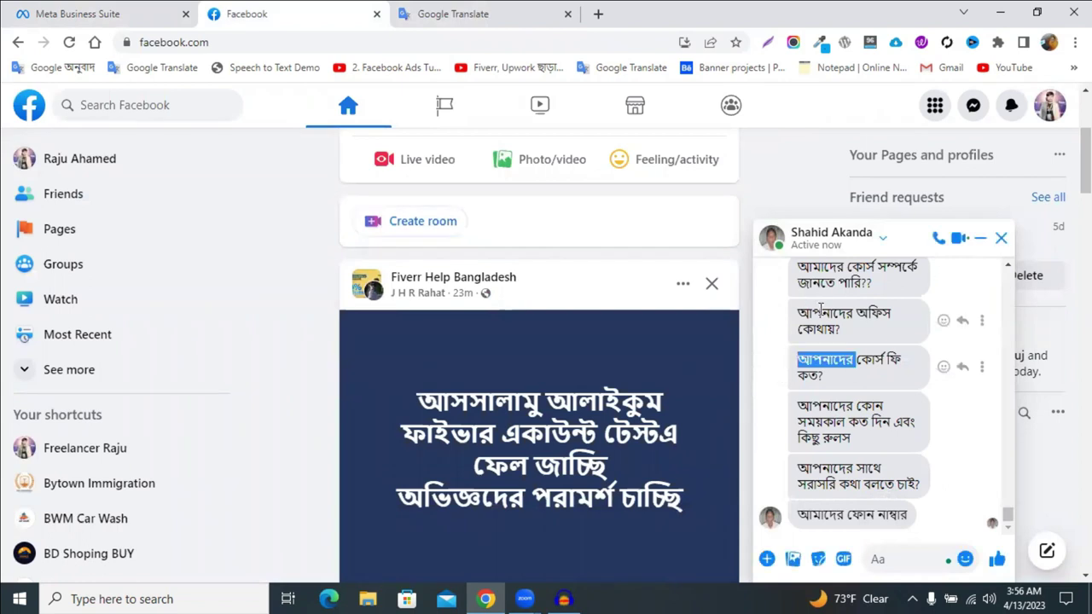
triple_click(832, 320)
right_click(824, 316)
click(841, 325)
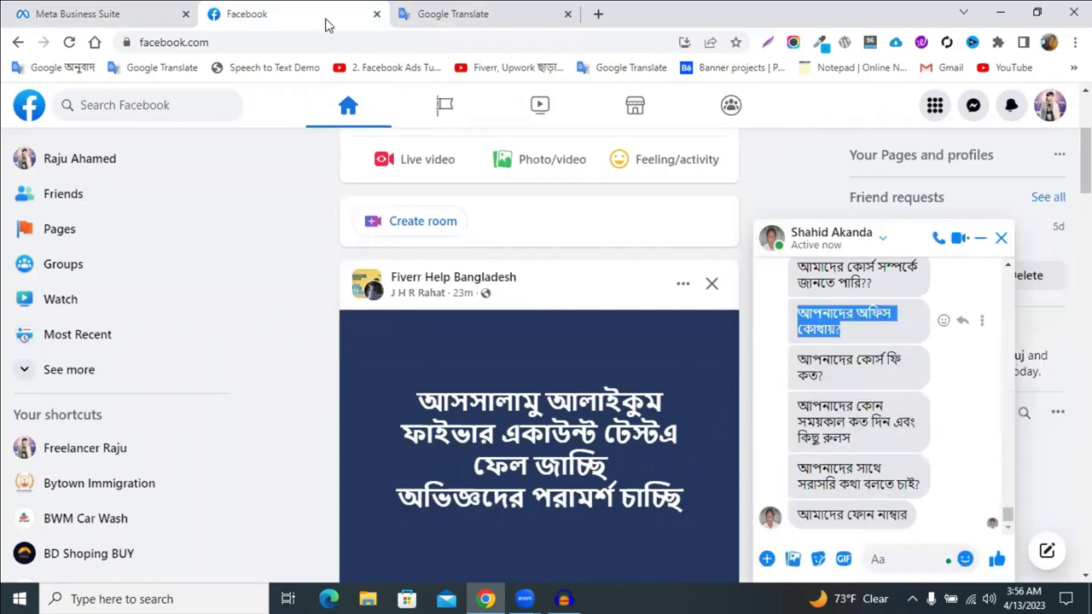
Expand Question #3 in Meta Business Suite and paste "আপনাদের অফিস কোথায়?" as its question text
click(136, 14)
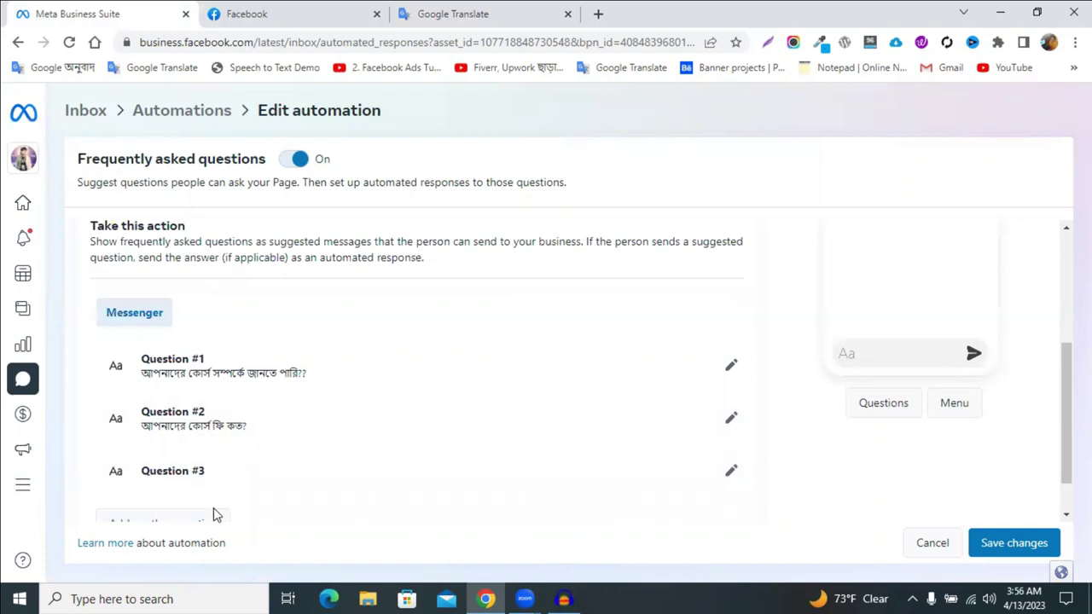
scroll(213, 516, down, 1)
click(730, 418)
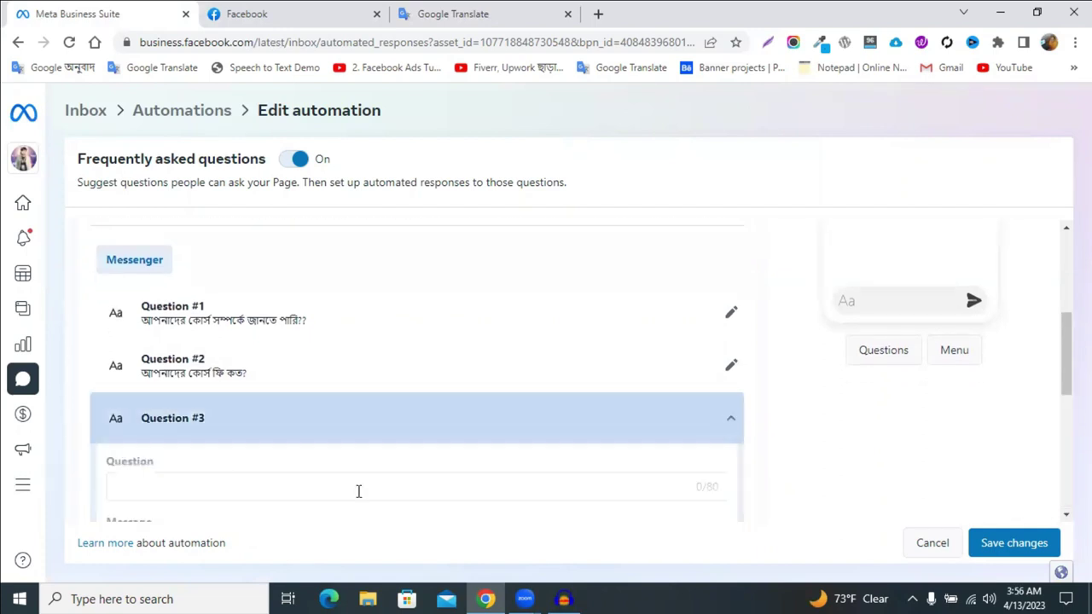
right_click(165, 493)
click(205, 339)
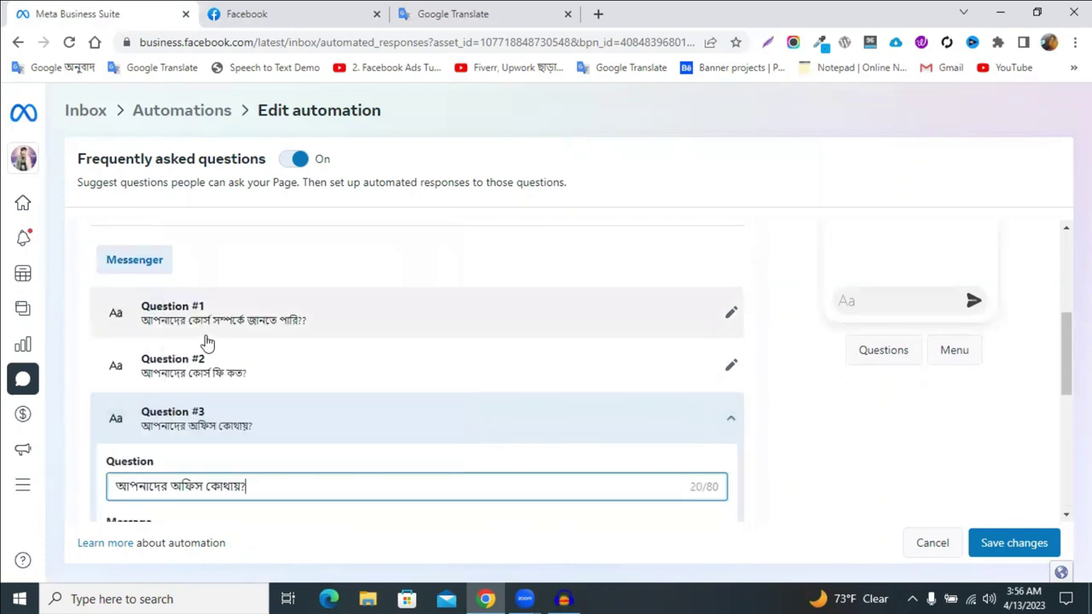
scroll(446, 385, down, 2)
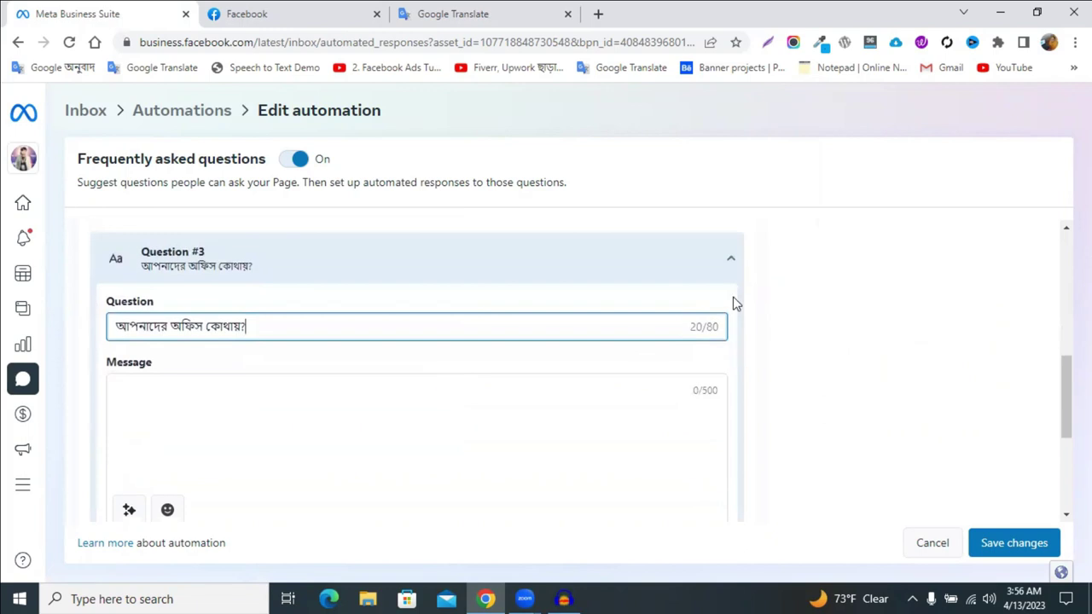
Enter the office address sentence in Bengali in Google Translate, with a comma between town and district, and copy it
click(454, 12)
click(288, 12)
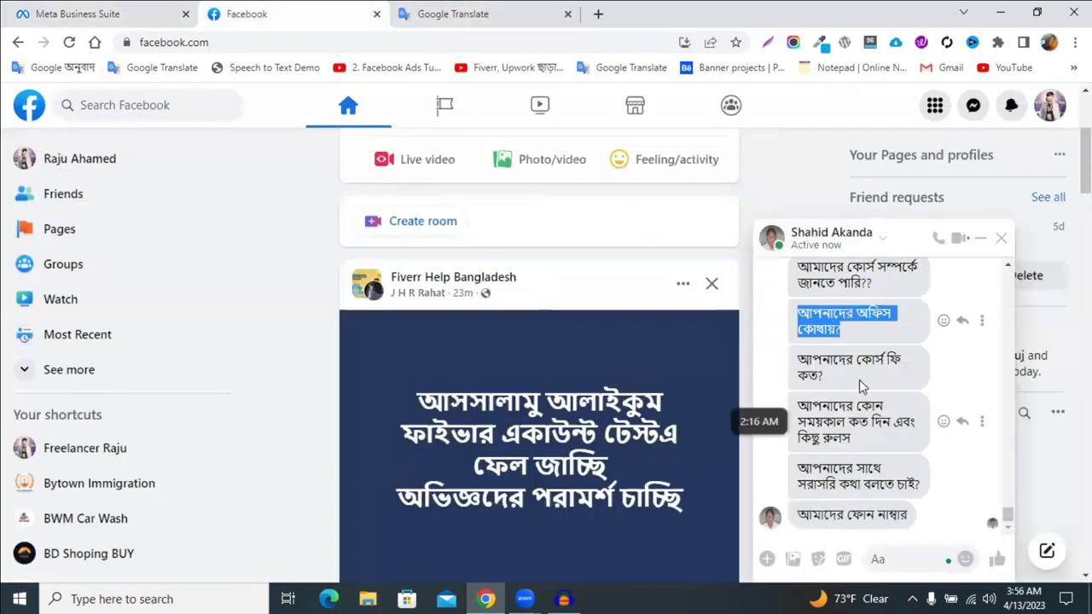
scroll(859, 380, up, 5)
scroll(861, 382, up, 10)
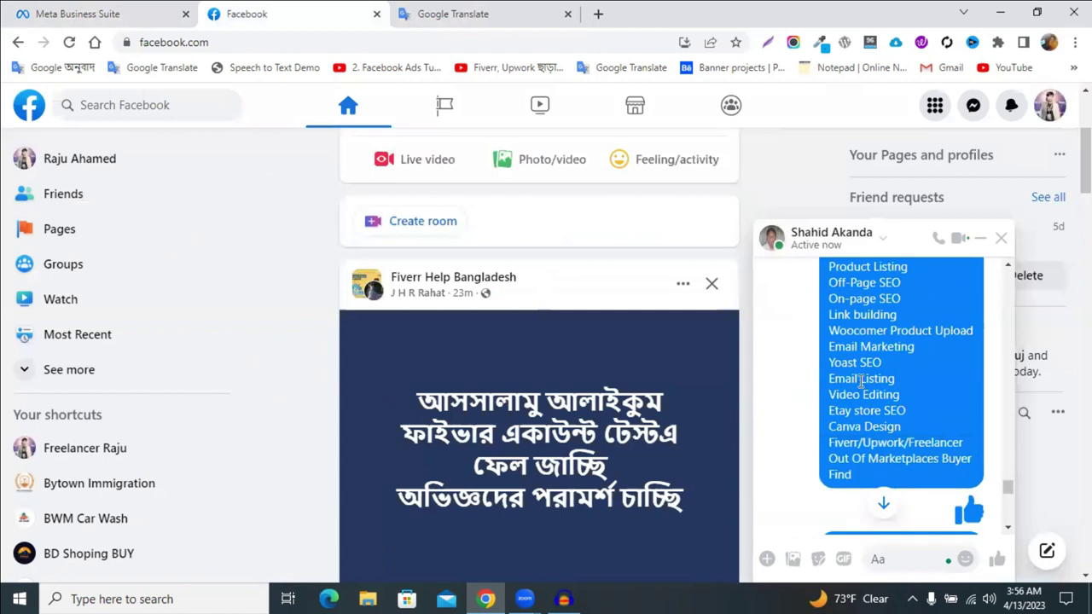
scroll(859, 383, down, 10)
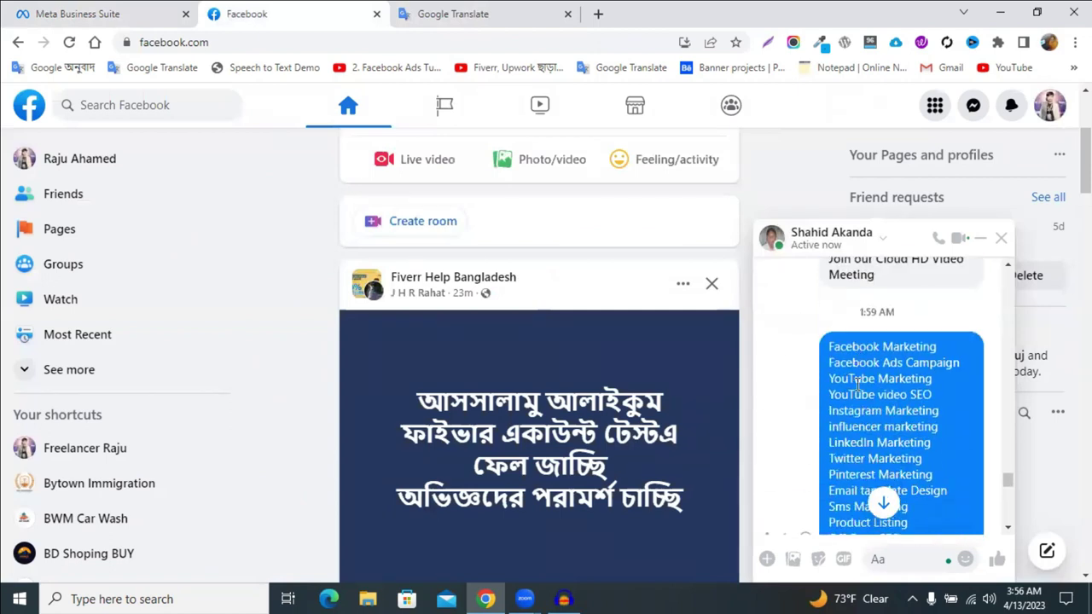
key(ctrl+Tab)
click(305, 260)
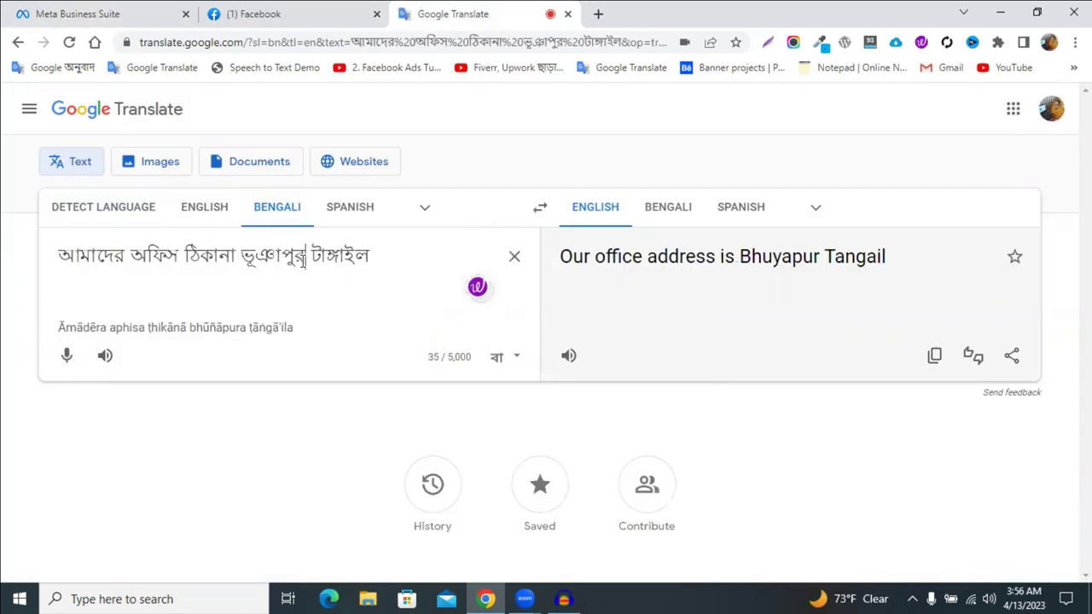
text(,)
key(ctrl+a)
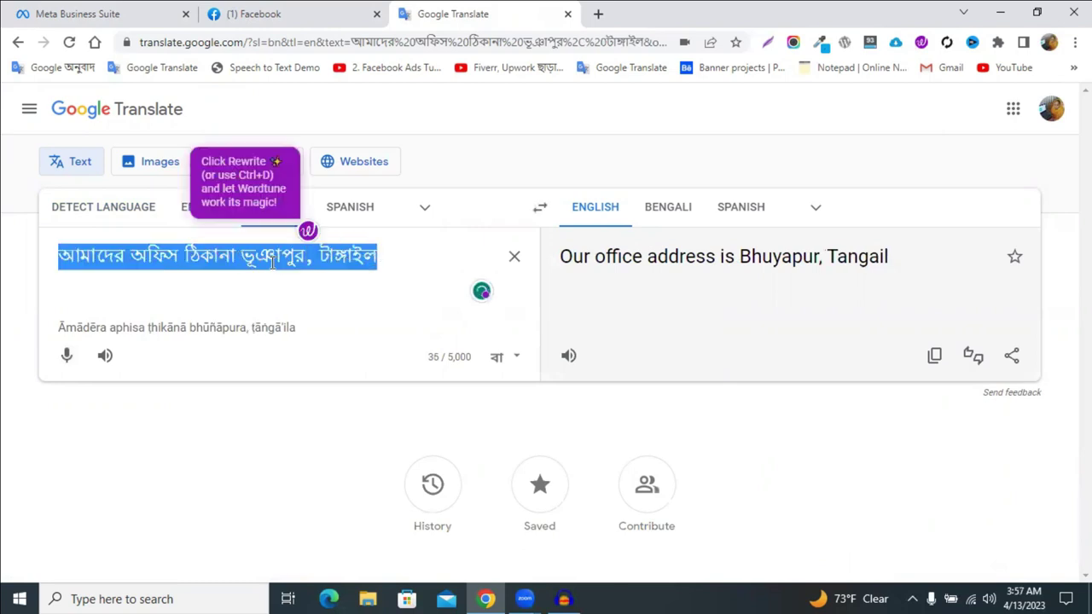
right_click(273, 264)
click(354, 320)
Paste the copied office address sentence as the message of Question #3 in Meta Business Suite and collapse the question
key(ctrl+Tab)
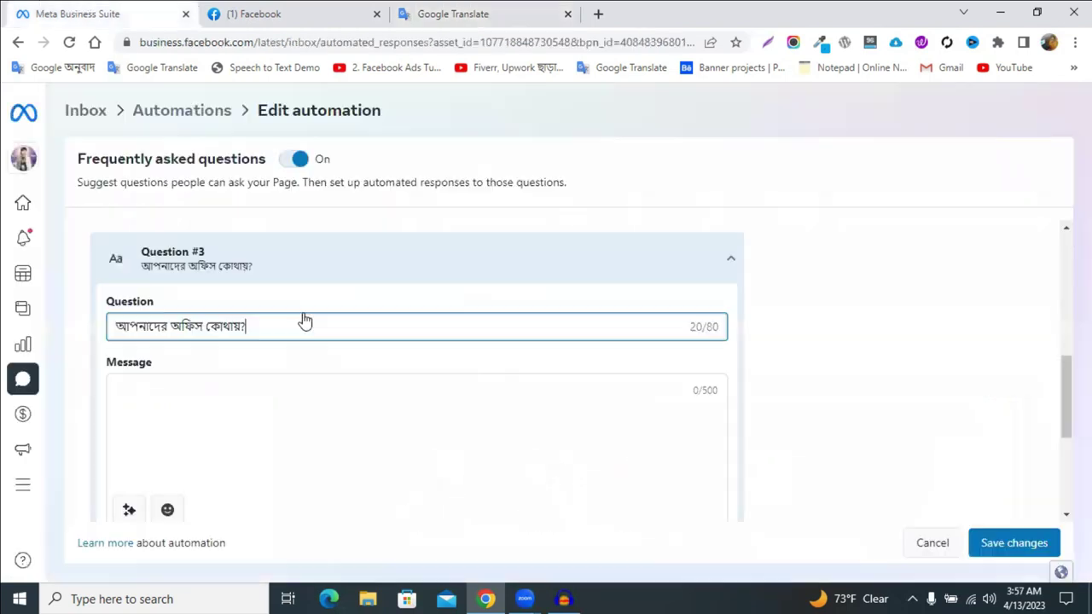
click(190, 387)
right_click(190, 389)
click(224, 237)
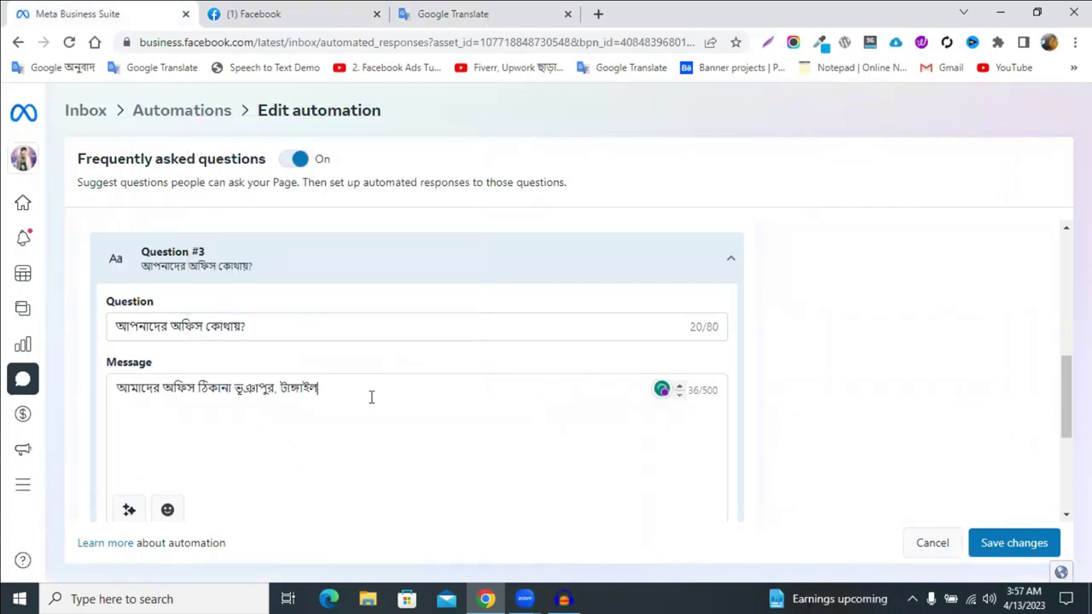
click(732, 260)
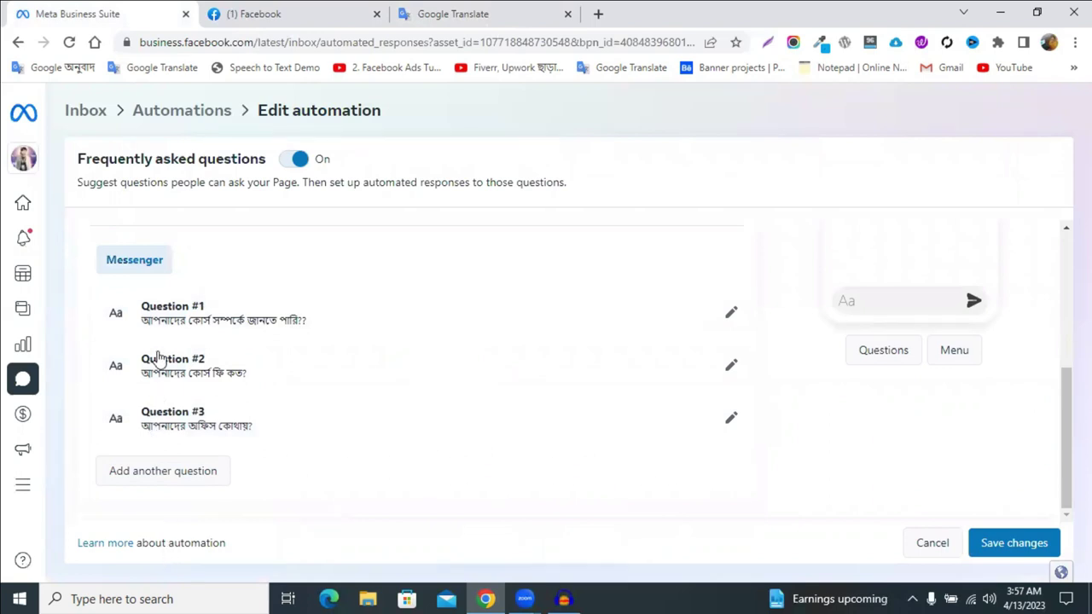
Add a fourth question to the automation and copy "আপনাদের সাথে সরাসরি কথা বলতে চাই?" from the Messenger chat on Facebook
click(134, 484)
click(475, 10)
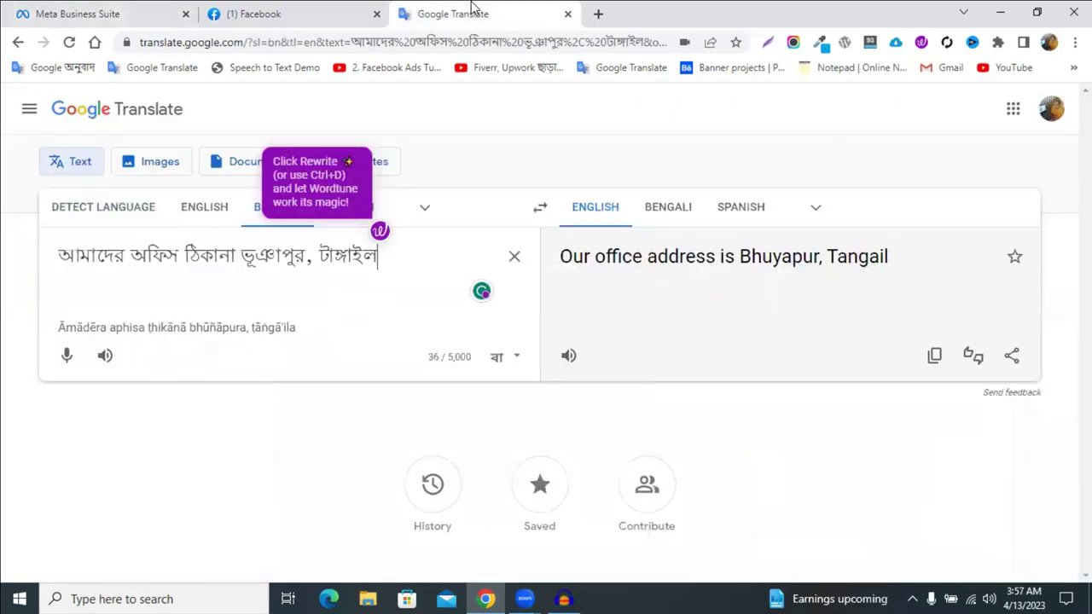
click(317, 12)
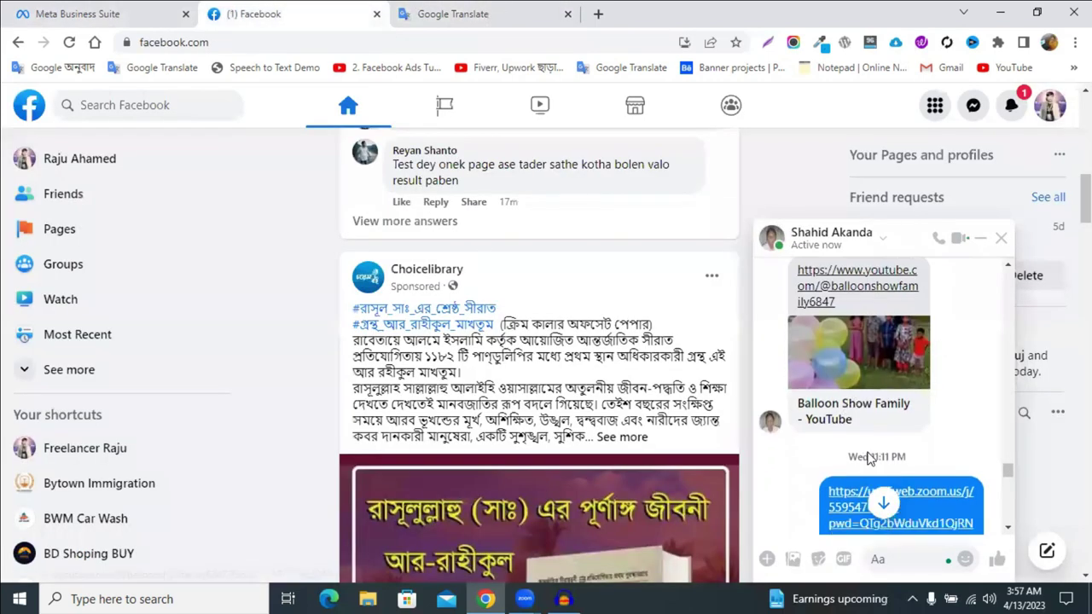
scroll(869, 459, down, 10)
triple_click(868, 459)
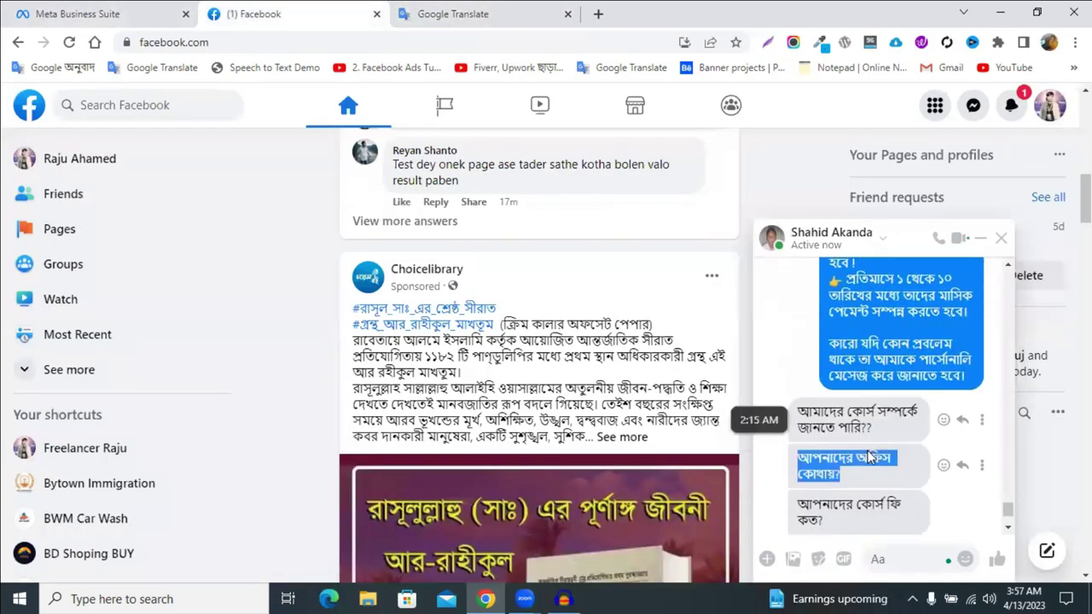
scroll(868, 459, down, 3)
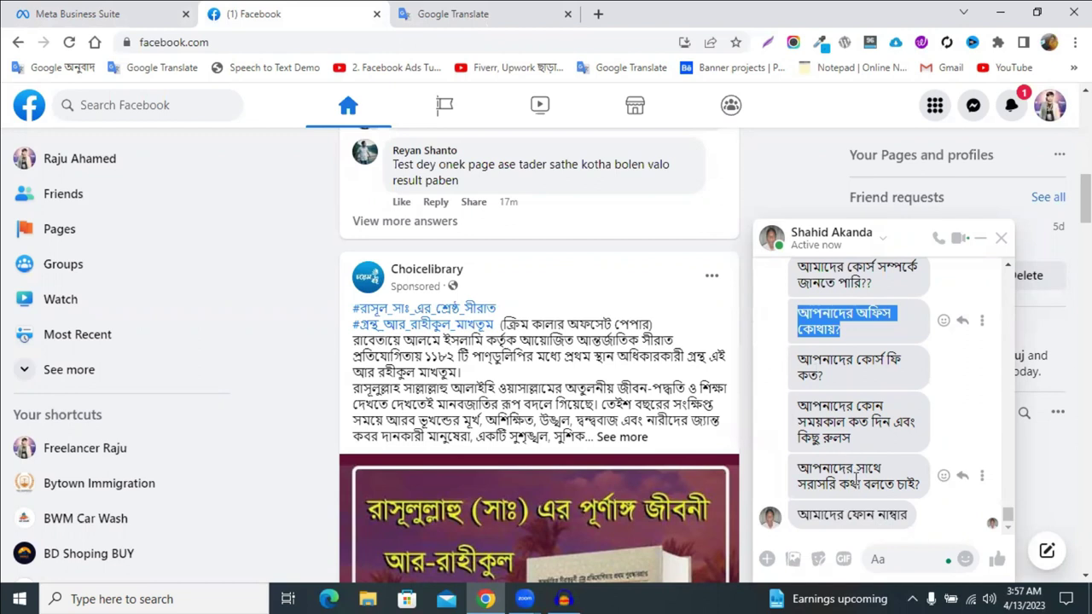
triple_click(832, 478)
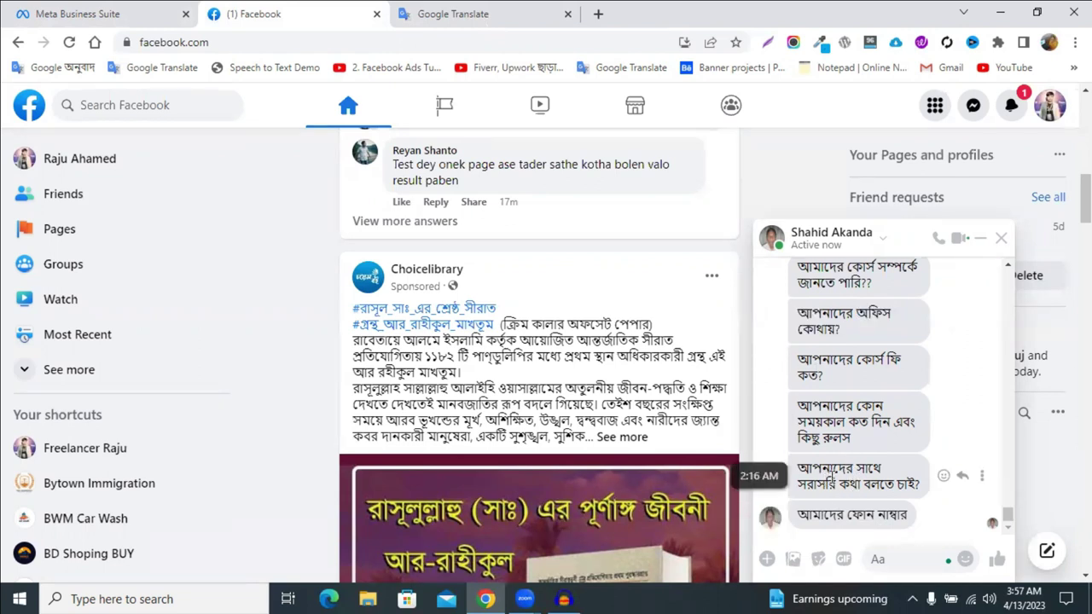
right_click(832, 478)
click(837, 329)
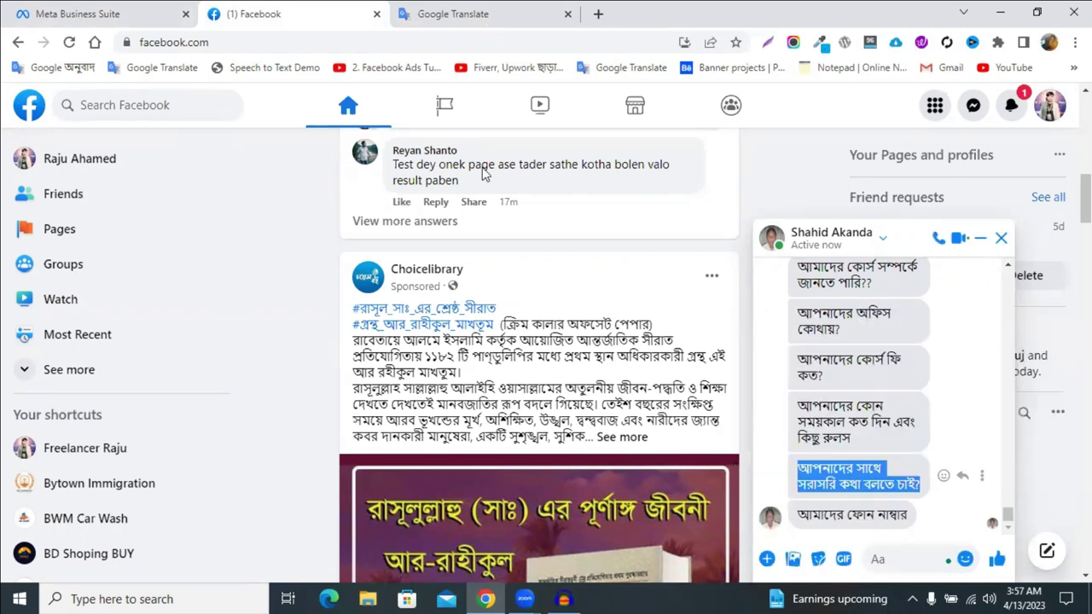
Expand Question #4 in Meta Business Suite and paste "আপনাদের সাথে সরাসরি কথা বলতে চাই?" as its question text
click(142, 8)
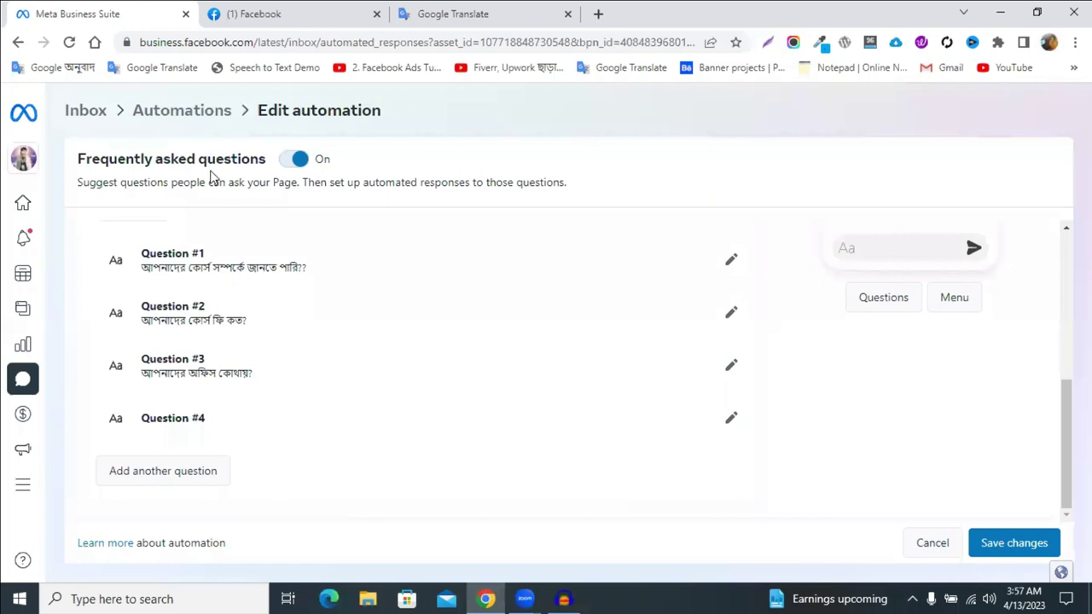
click(193, 435)
click(181, 482)
right_click(180, 482)
click(224, 337)
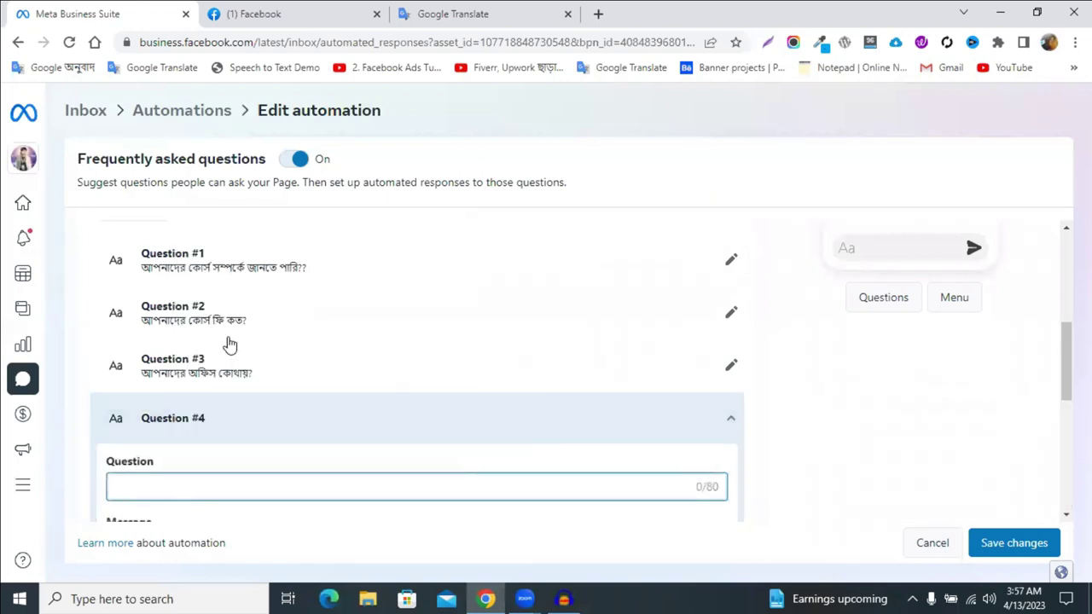
scroll(175, 352, down, 2)
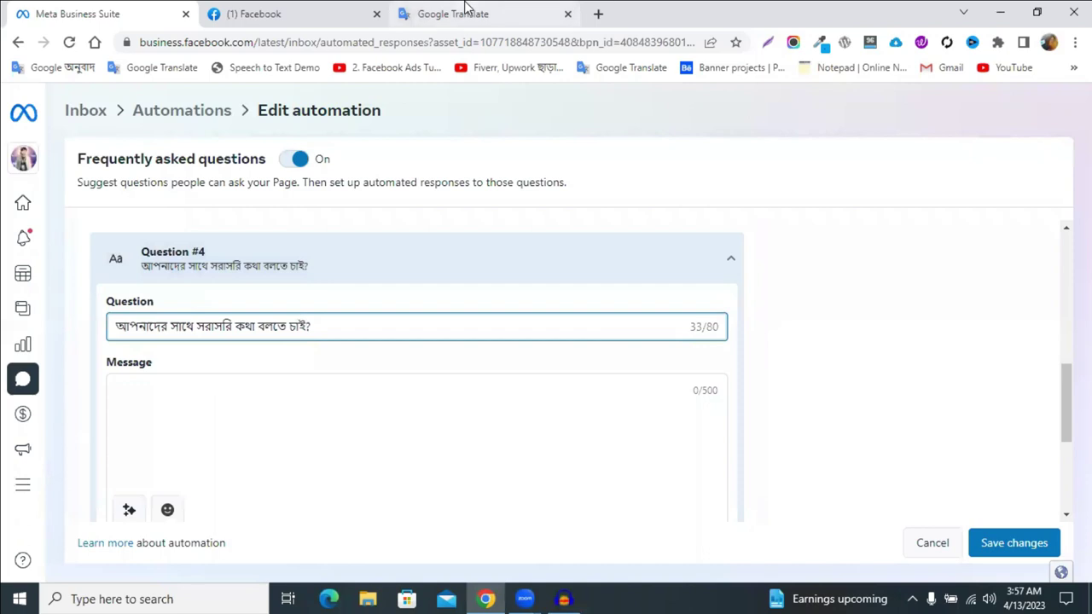
Copy the message "আমাদের ফোন নাম্বার" from the Messenger chat on Facebook
click(422, 14)
click(371, 16)
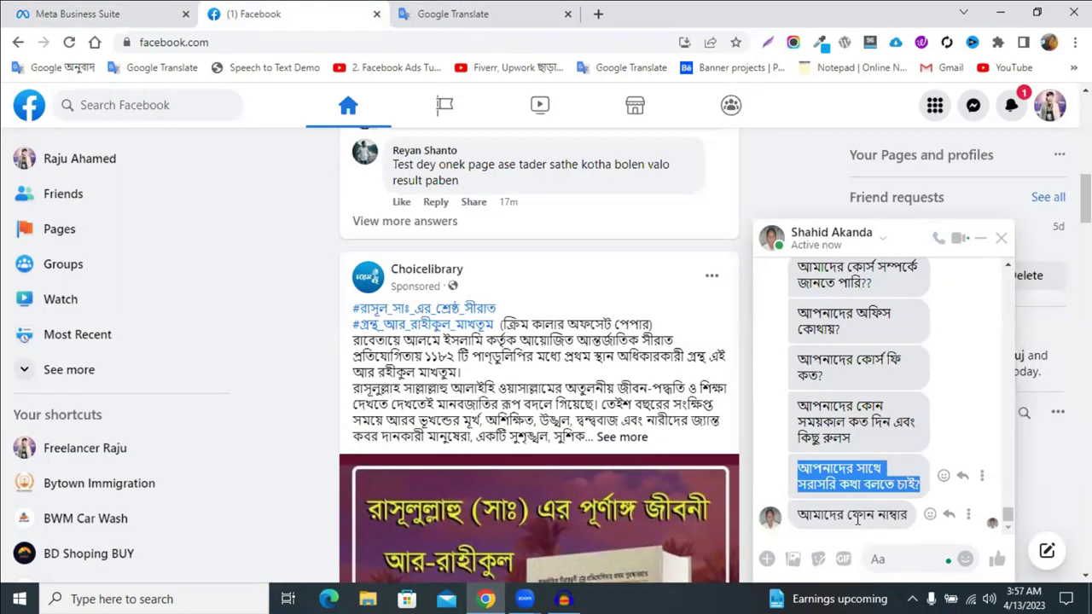
triple_click(853, 515)
right_click(826, 515)
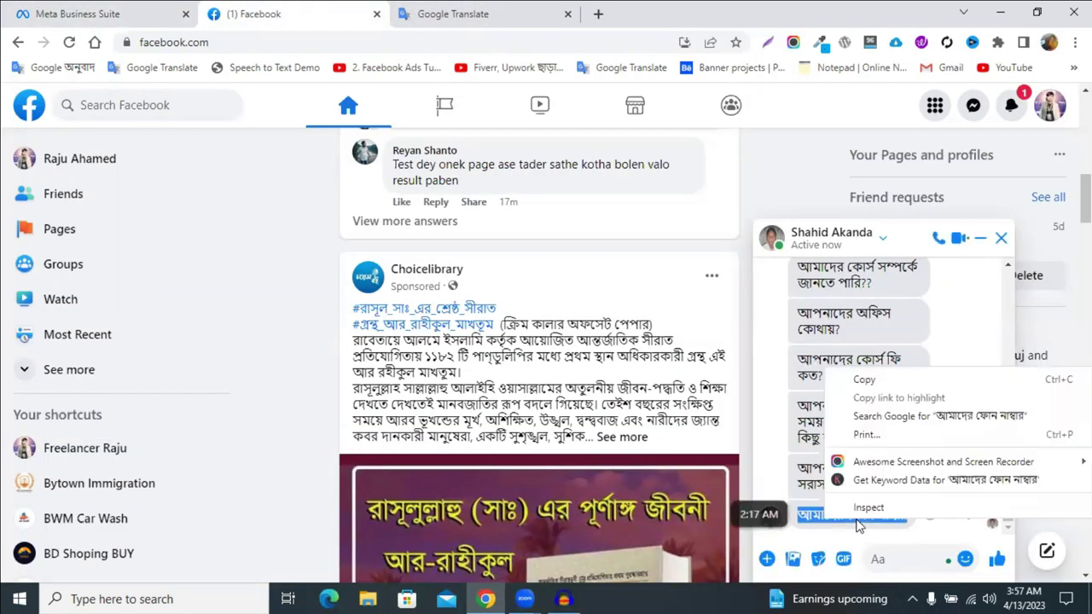
click(876, 380)
Paste "আমাদের ফোন নাম্বার" as the message of Question #4 in Meta Business Suite, add the contact phone numbers, and collapse the question
click(85, 14)
click(208, 392)
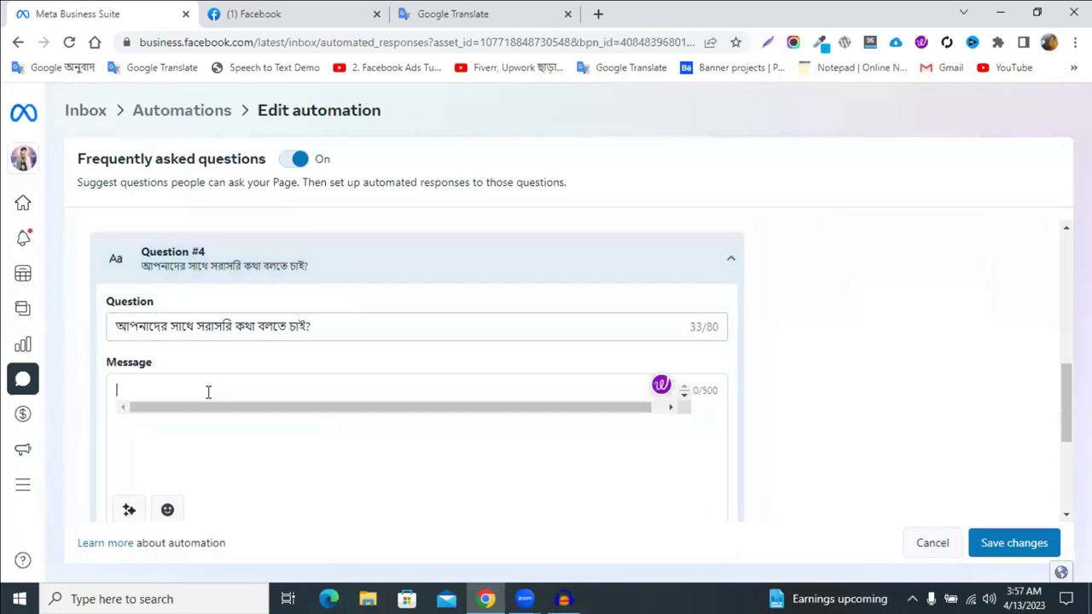
key(ctrl+v)
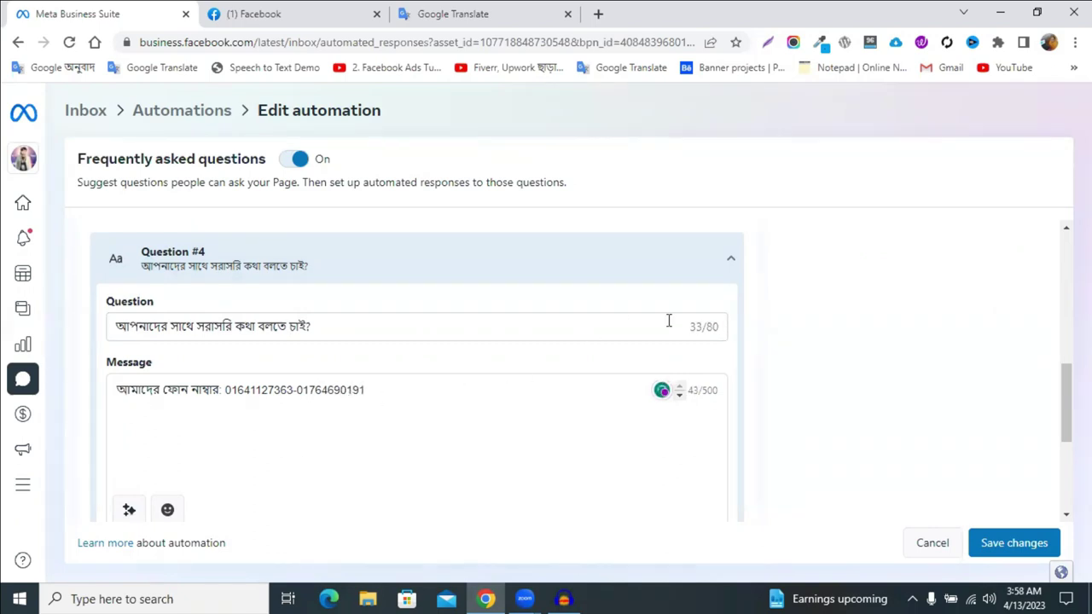
click(729, 261)
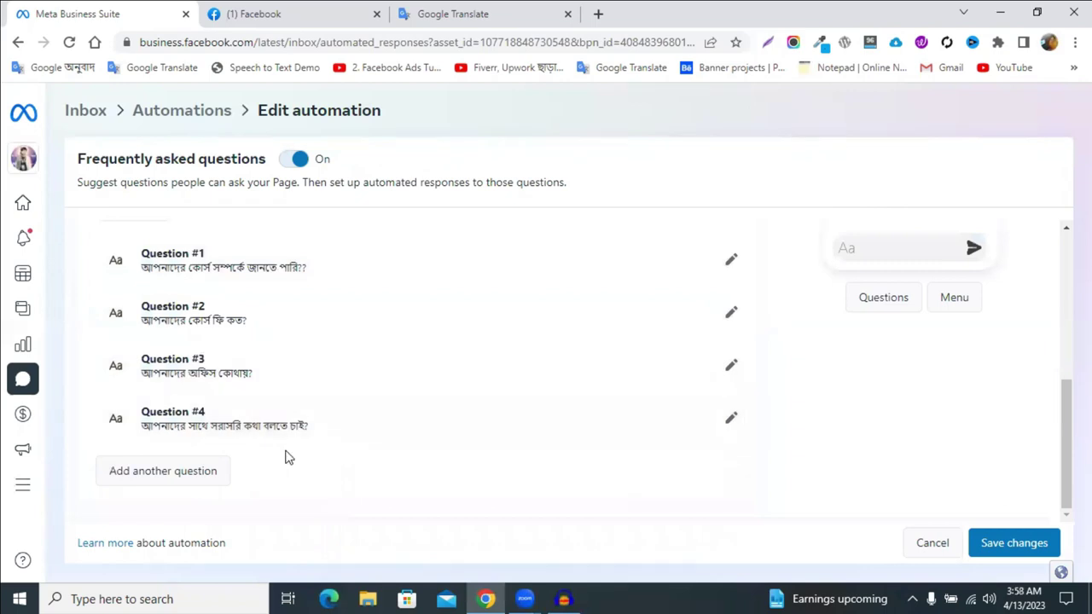
Switch to the Messenger chat on Facebook and copy the whole class rules message that begins "বিশেষ নোটিশ:"
click(430, 13)
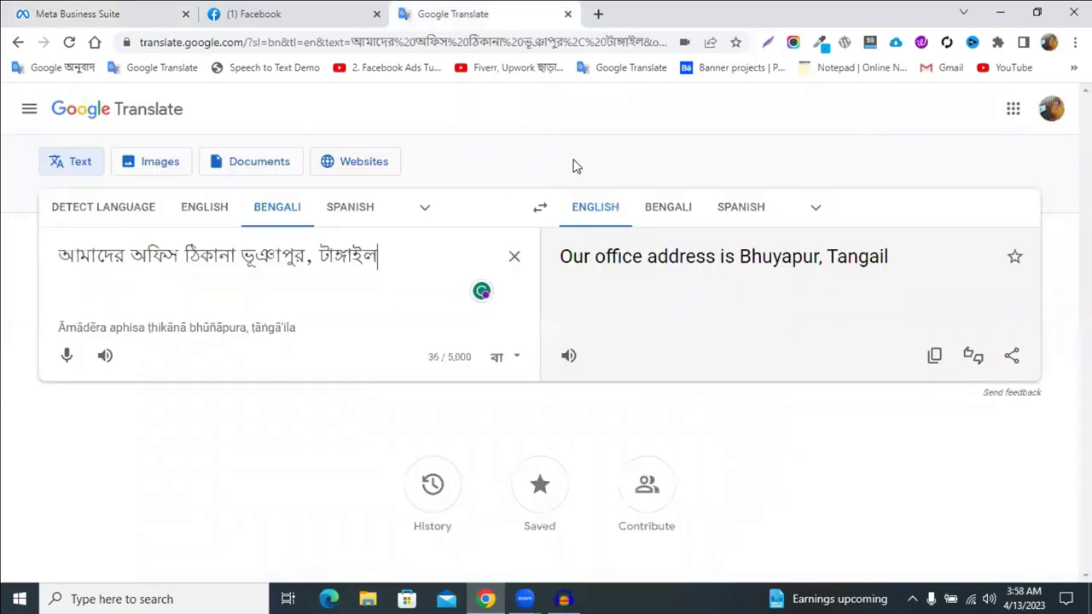
click(350, 6)
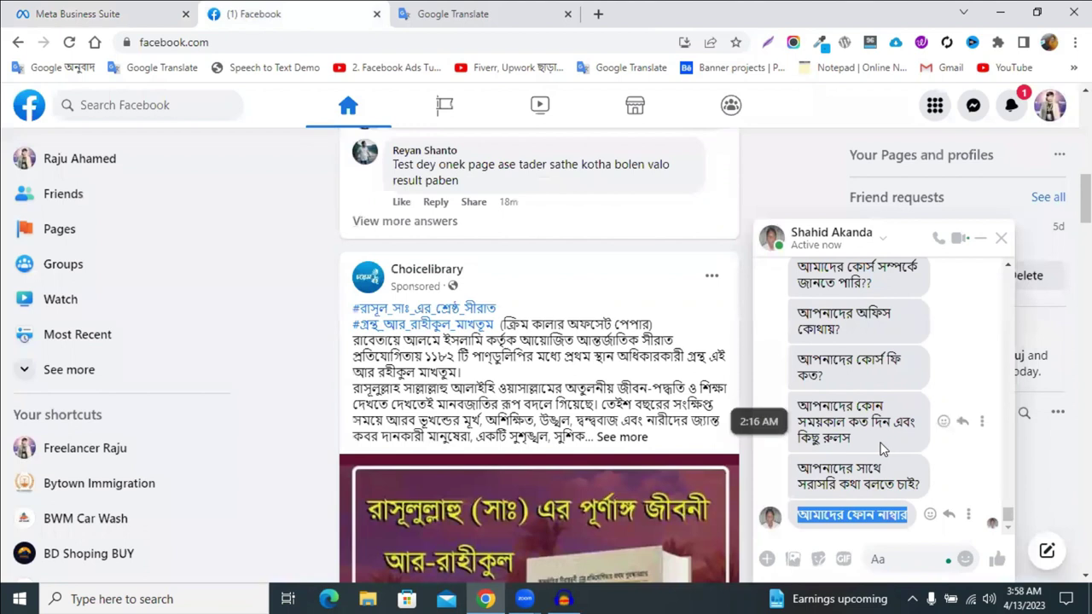
scroll(883, 450, up, 2)
scroll(884, 439, down, 1)
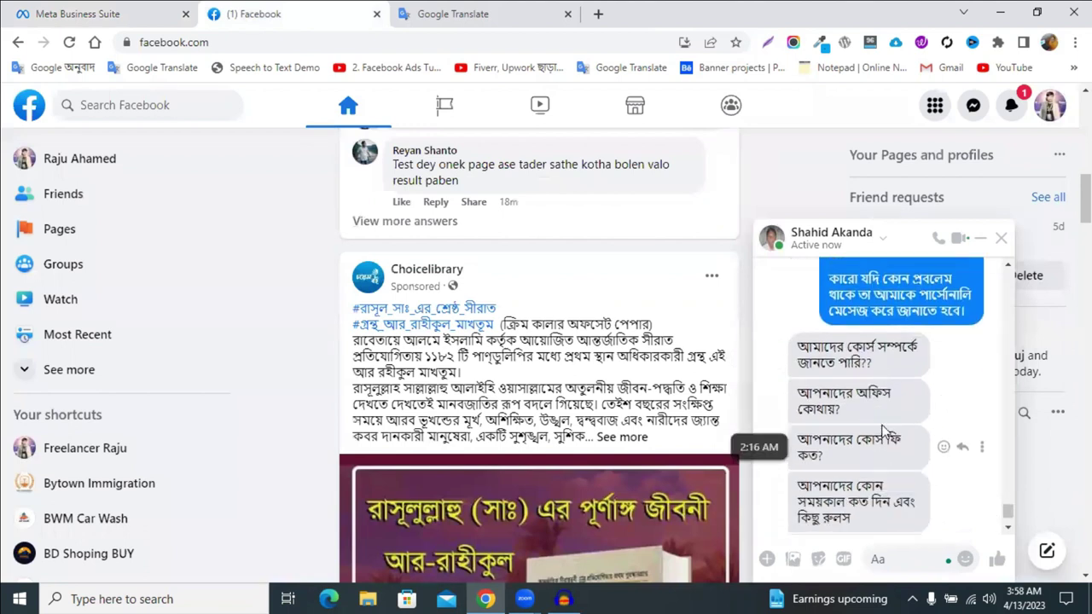
scroll(860, 471, down, 1)
triple_click(853, 512)
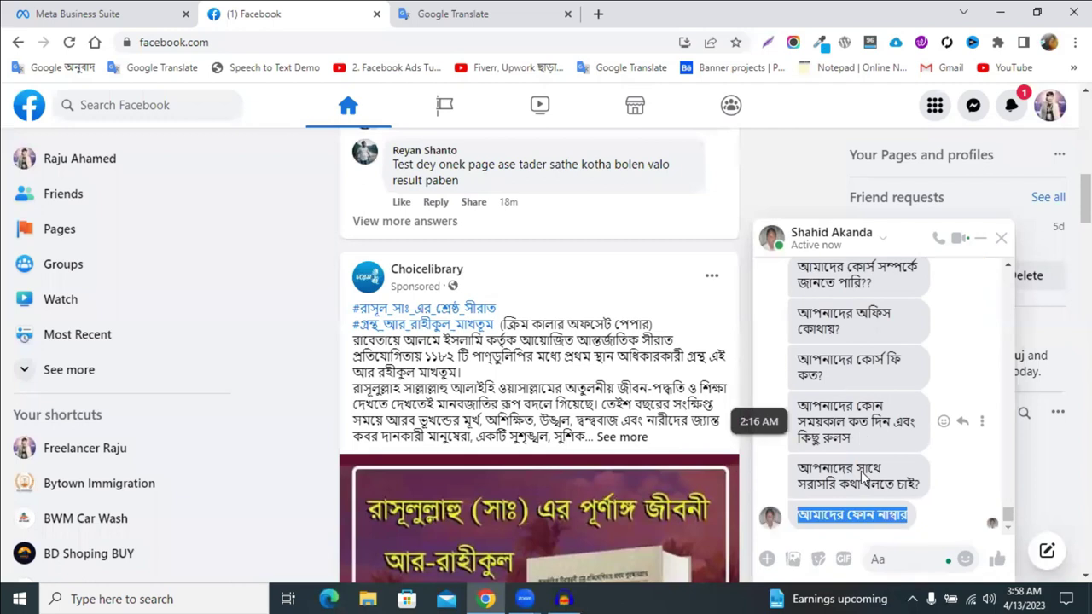
scroll(869, 486, up, 1)
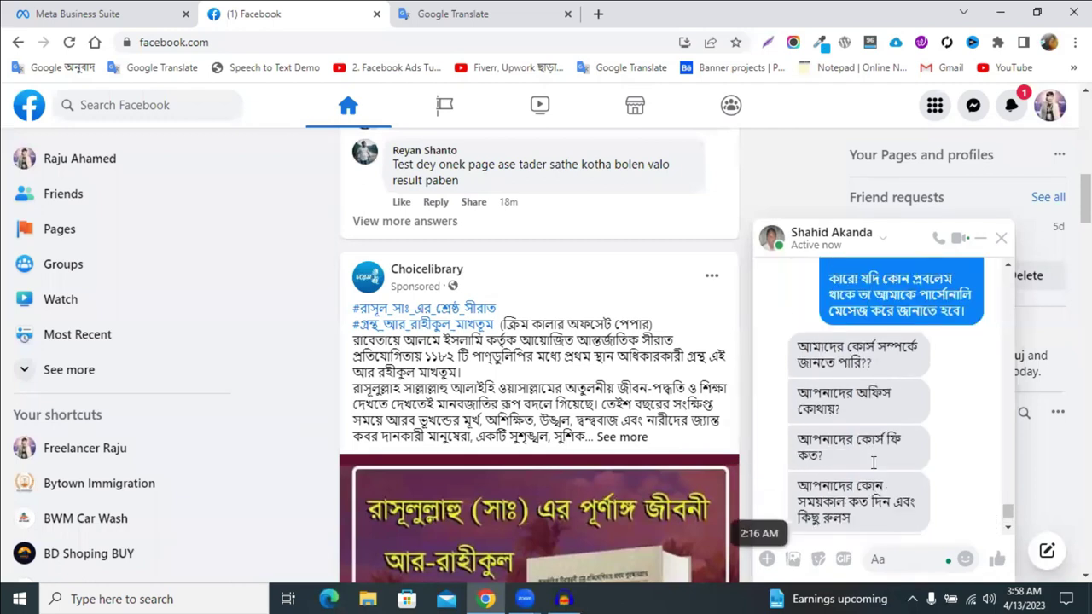
scroll(874, 469, up, 5)
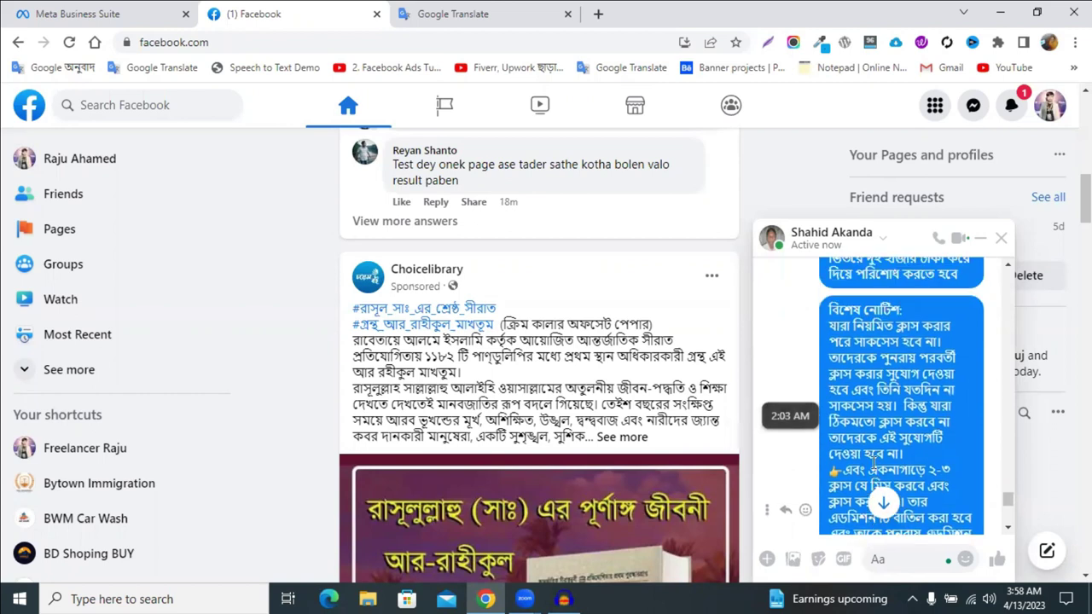
scroll(867, 358, down, 5)
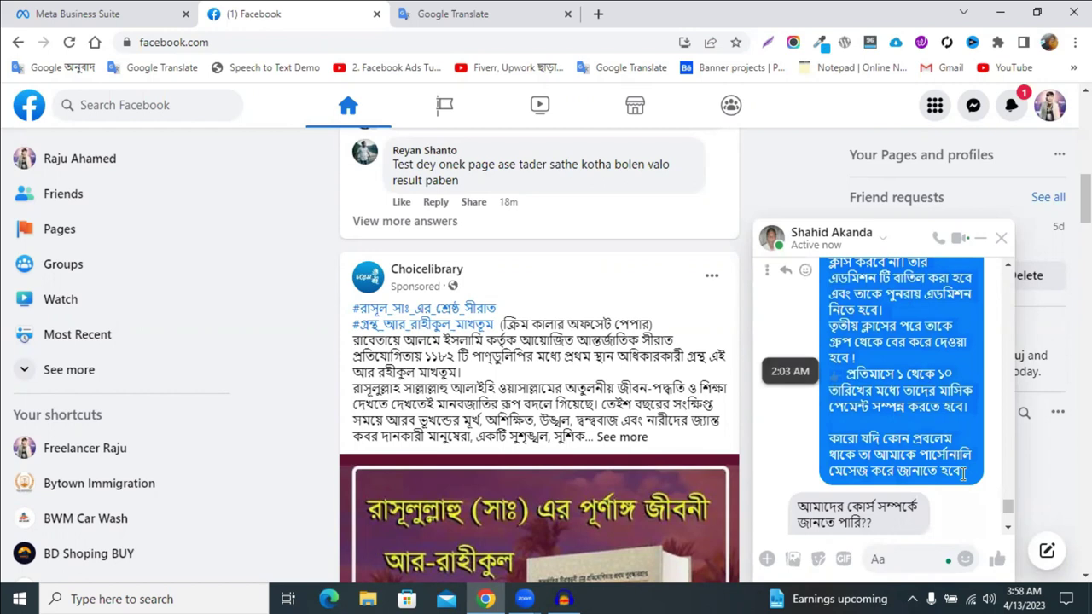
right_click(957, 473)
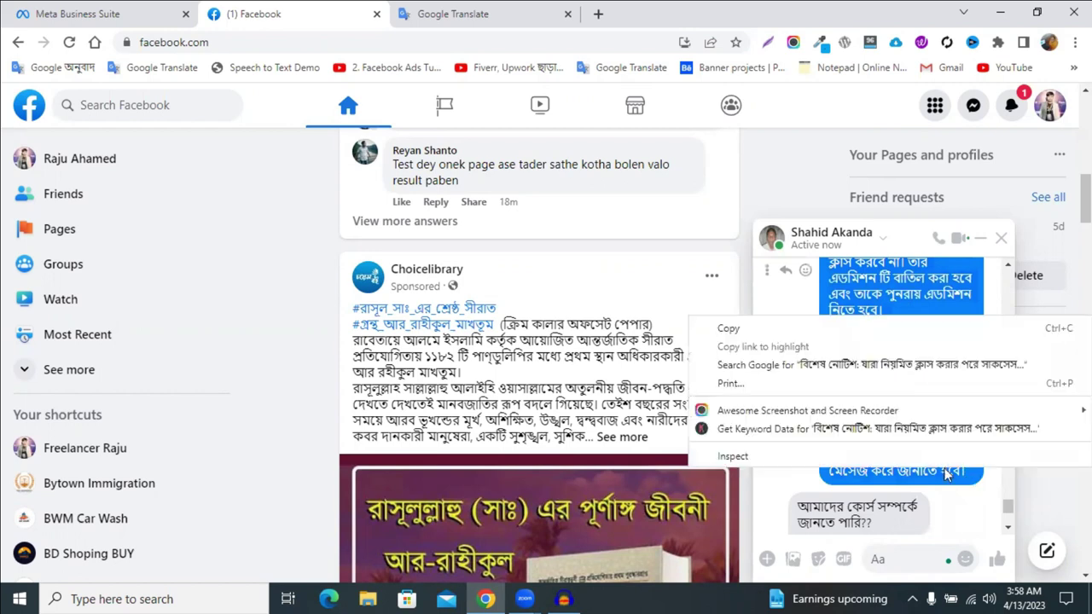
click(754, 327)
Add a fifth question to the automation in Meta Business Suite and paste the copied notice as its message
click(435, 12)
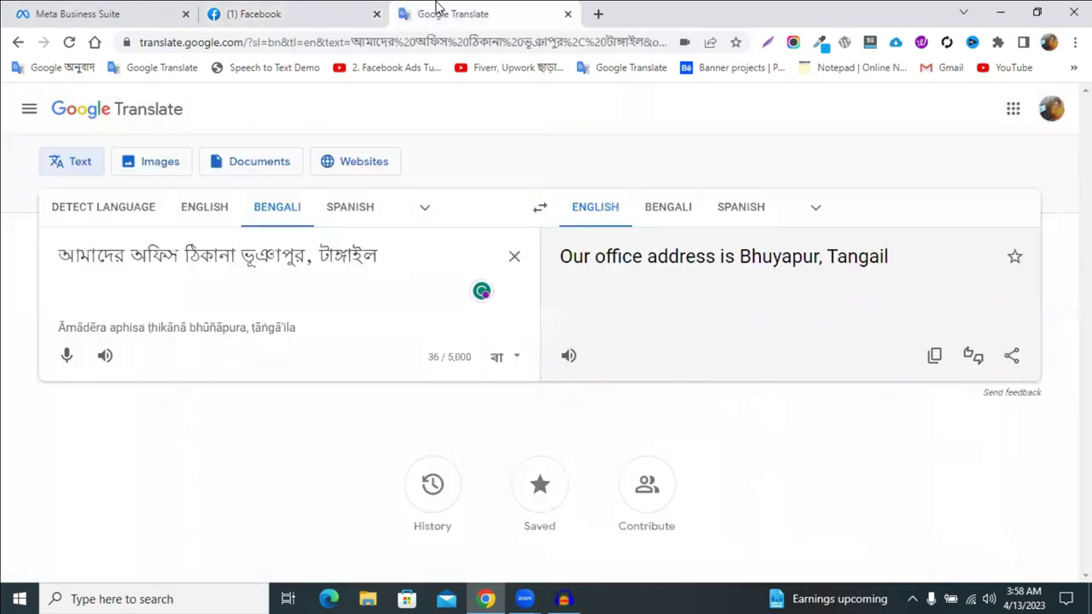
click(108, 11)
click(179, 474)
click(217, 421)
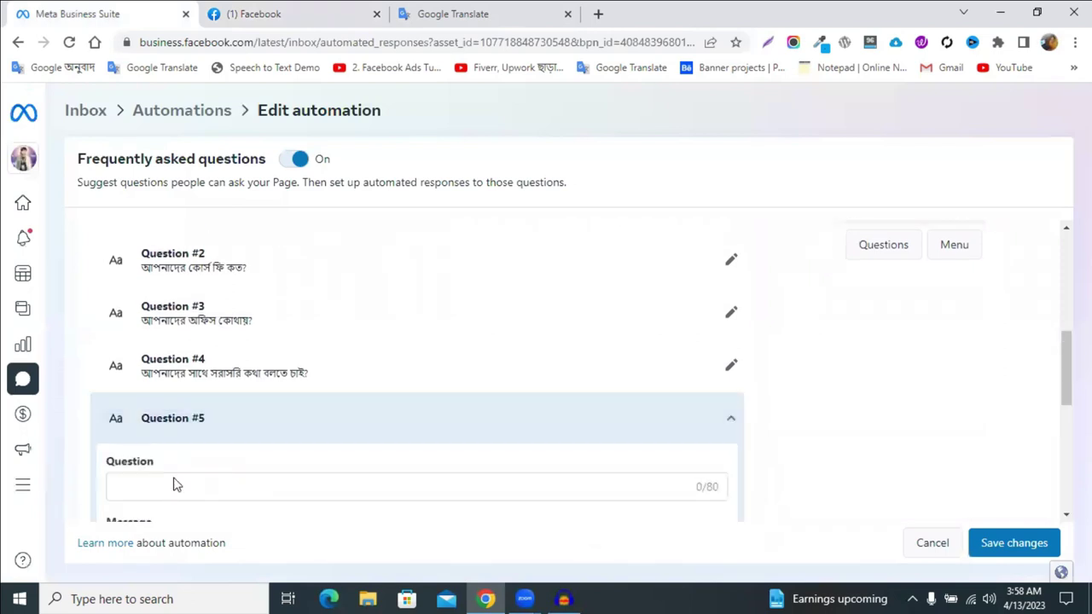
click(166, 383)
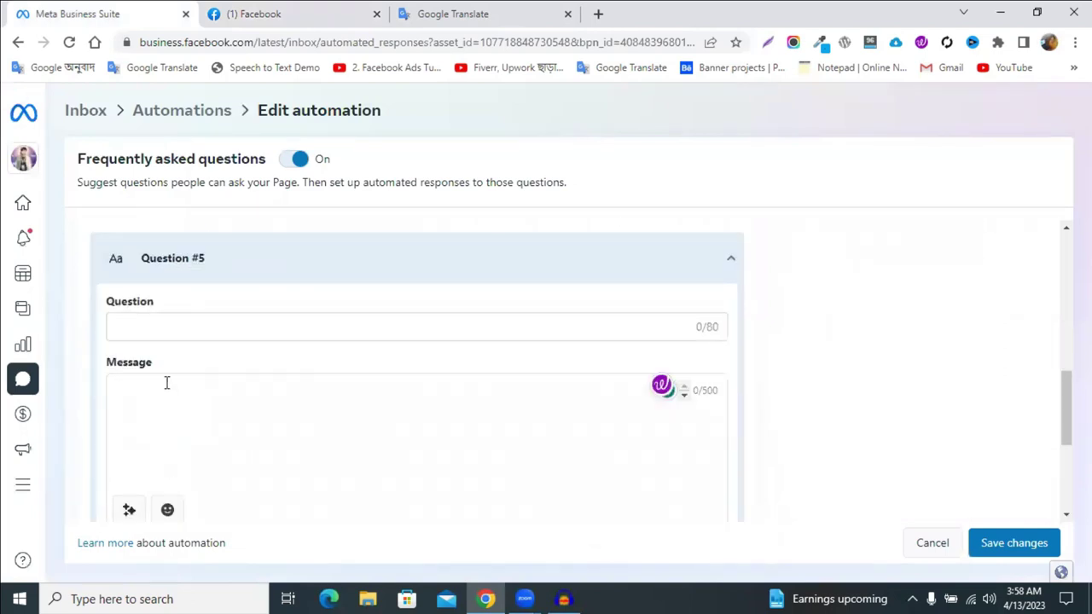
key(ctrl+v)
Replace the source text in Google Translate by dictating Bengali speech, and copy the phrase "আমাদের রুলস"
click(444, 11)
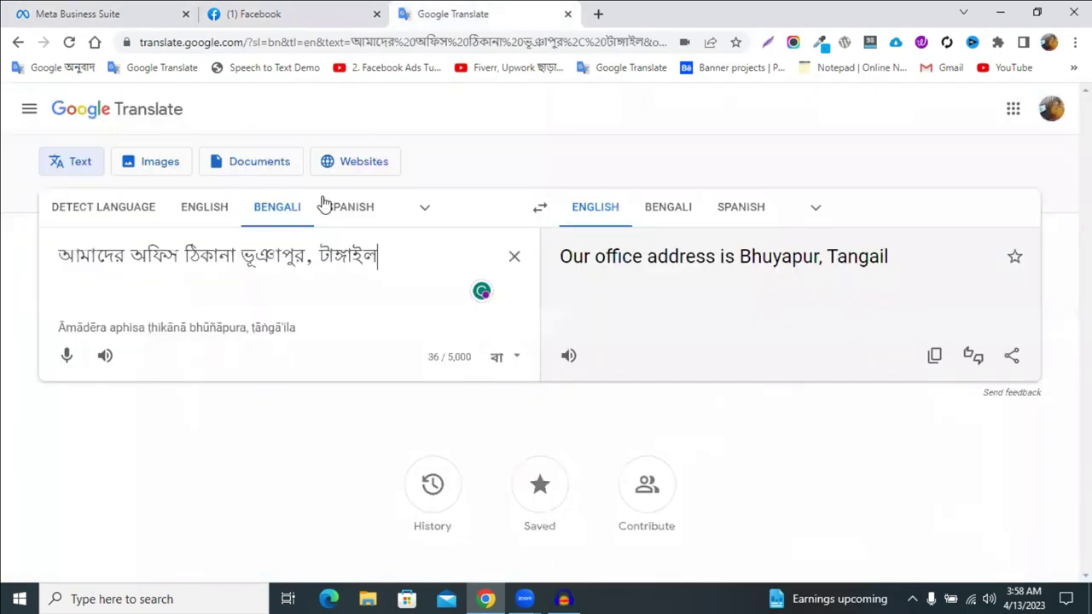
click(515, 255)
click(71, 341)
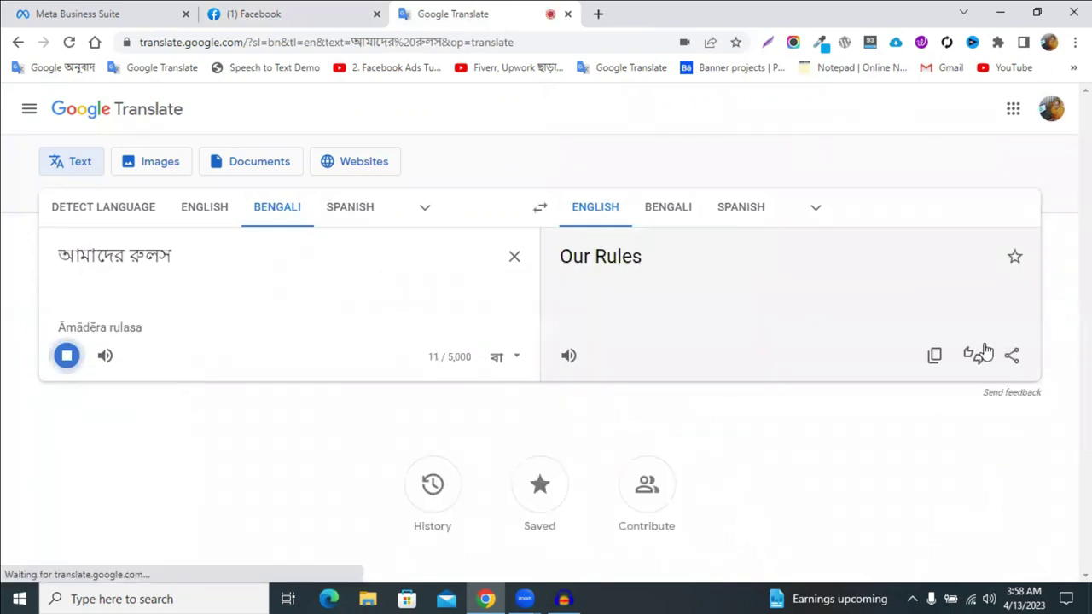
click(67, 355)
drag(170, 253, 58, 255)
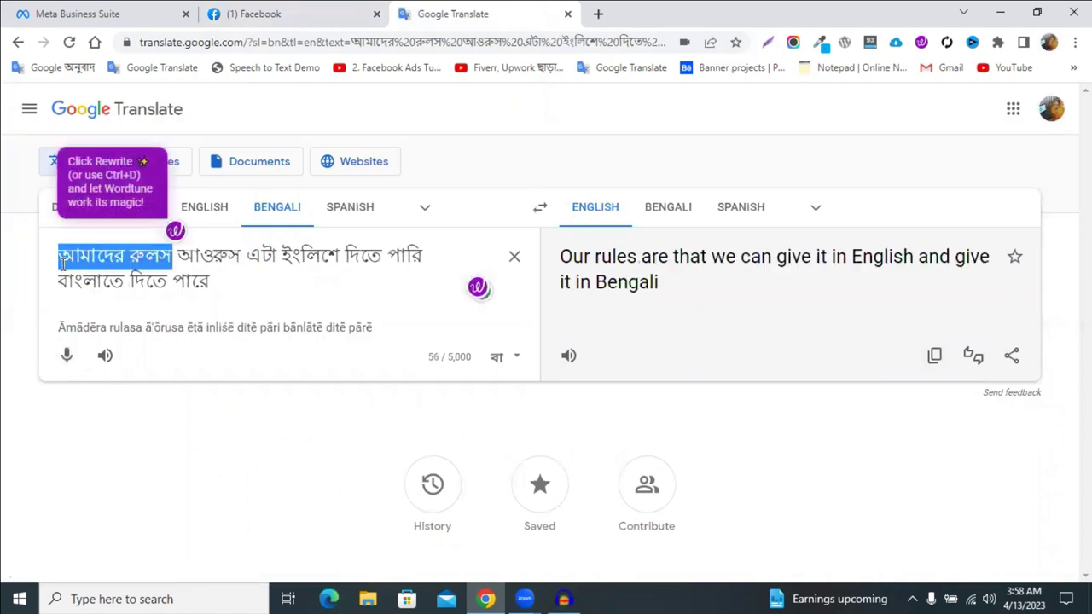
right_click(61, 259)
Enter "আমাদের রুলস!!" as the question text of Question #5 in Meta Business Suite and collapse the question
click(171, 14)
click(181, 320)
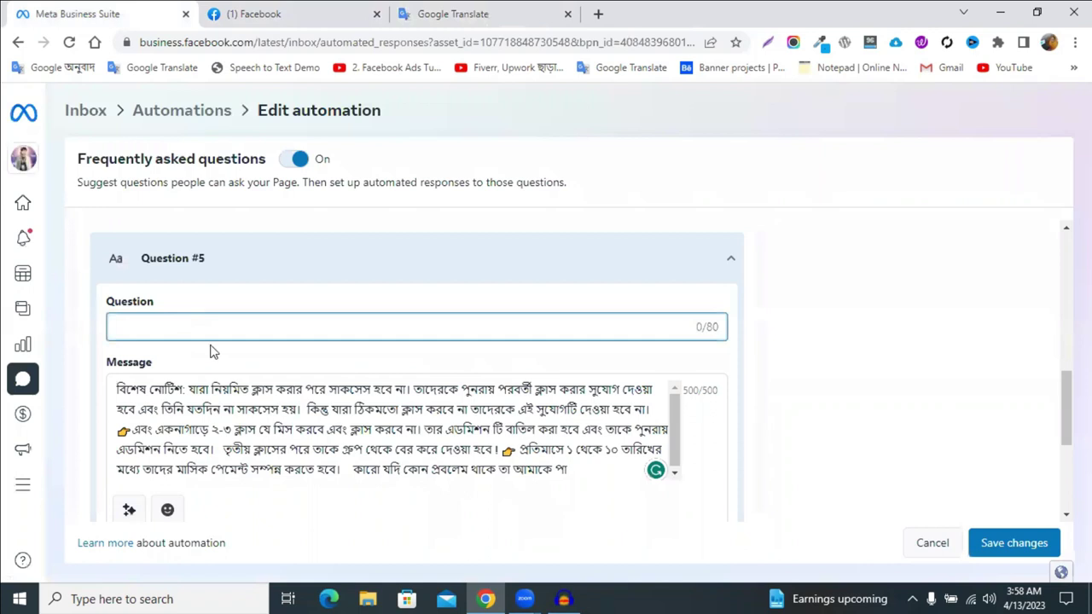
key(ctrl+v)
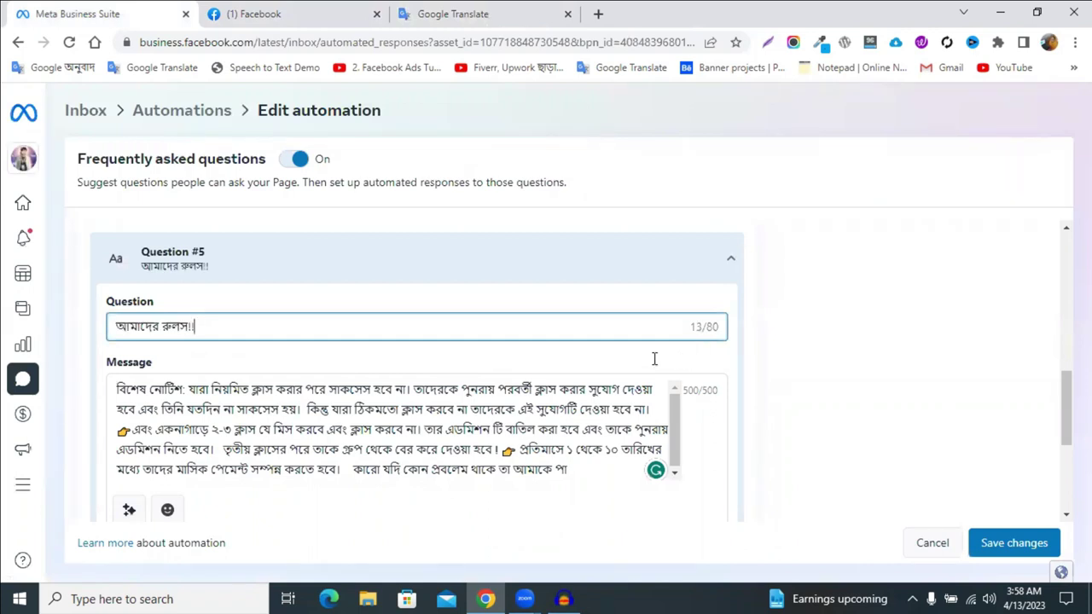
scroll(256, 375, down, 1)
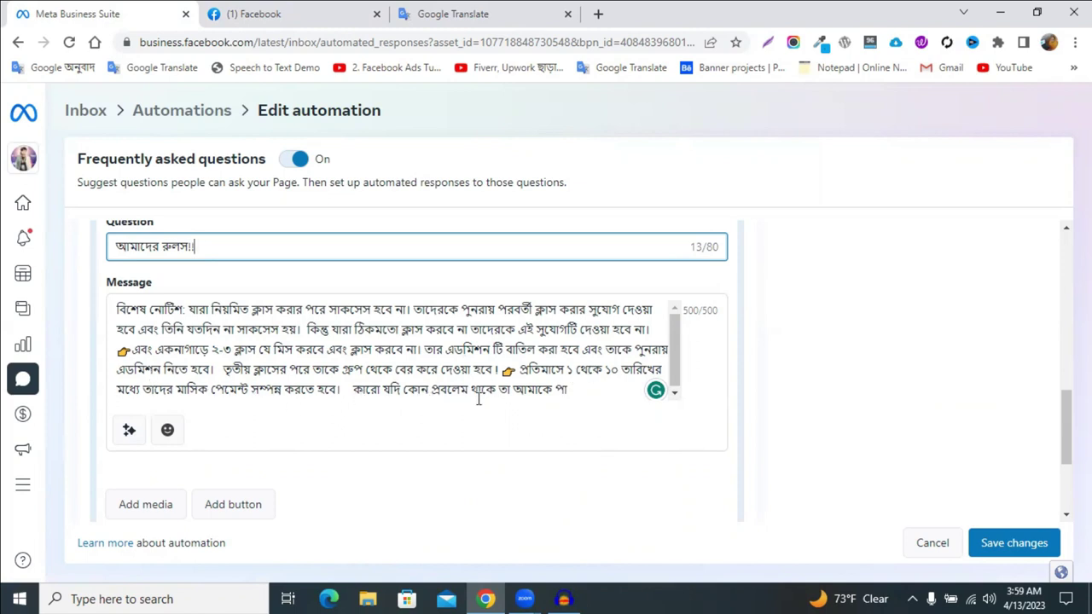
click(571, 388)
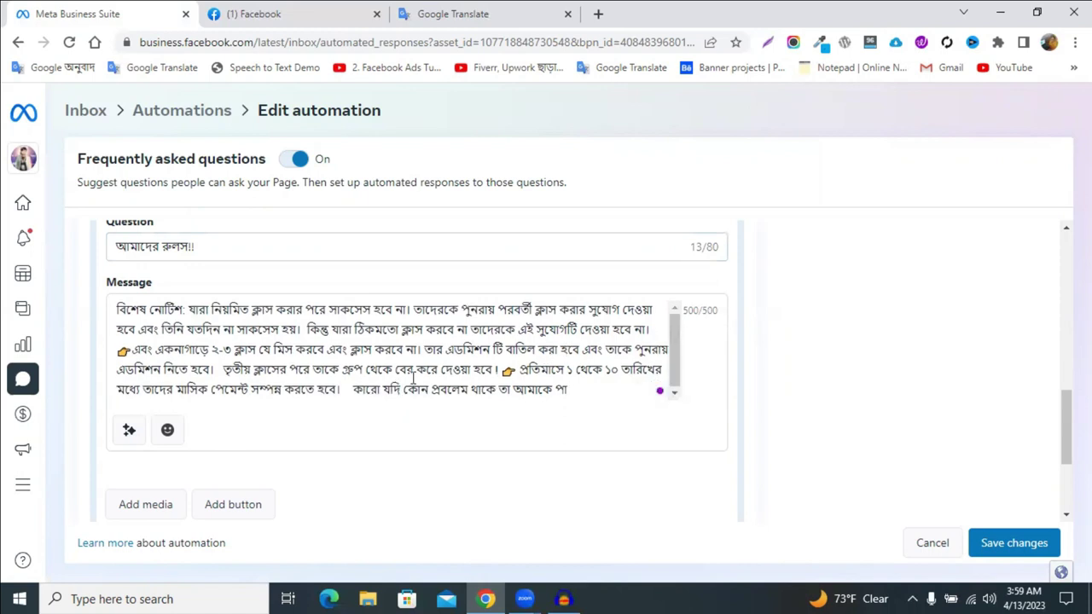
scroll(715, 357, up, 1)
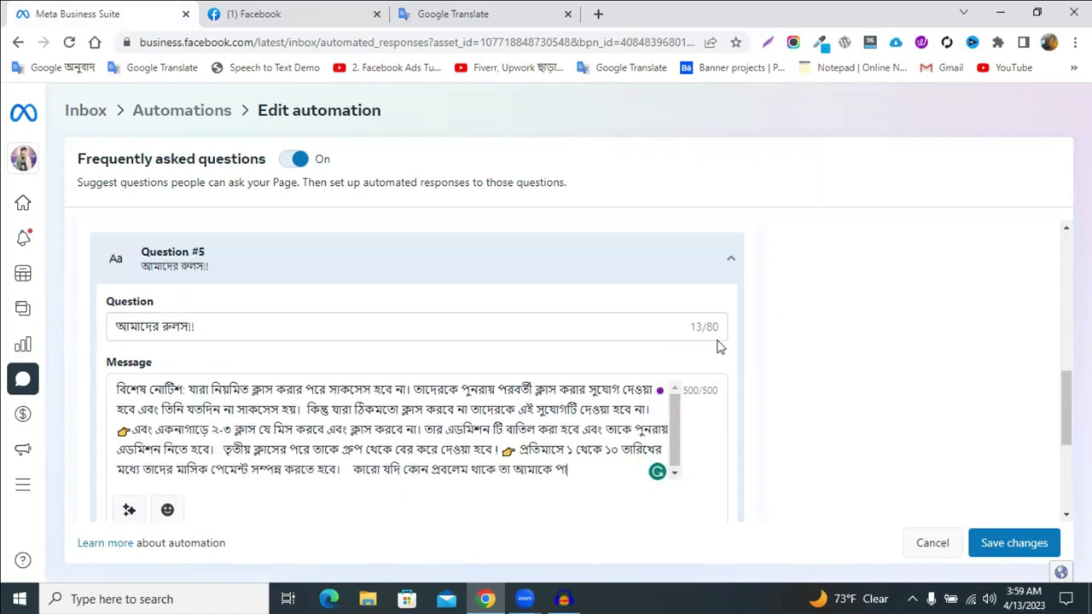
click(727, 263)
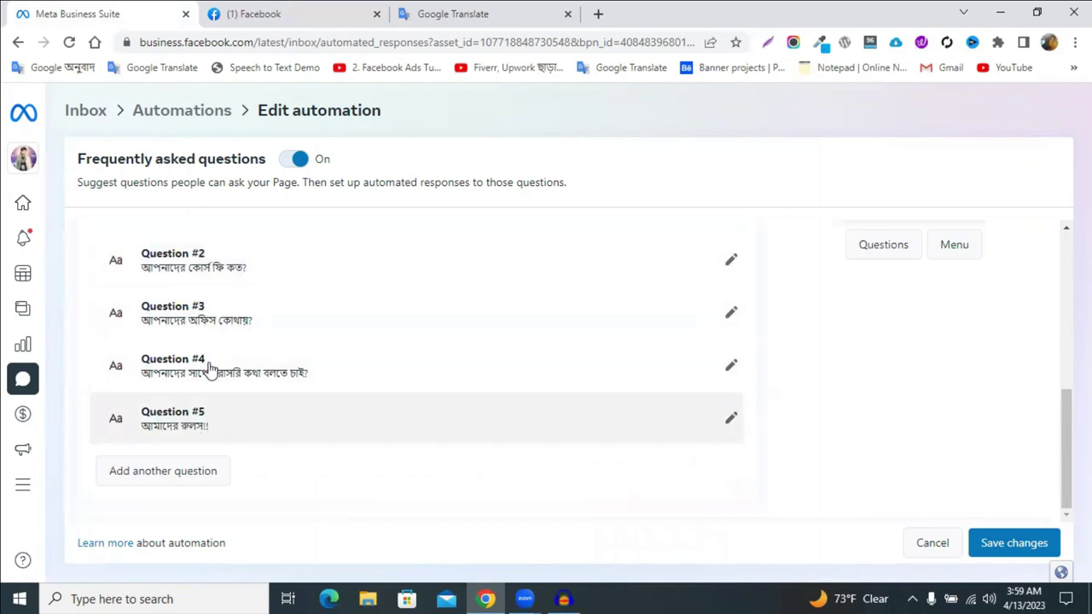
Review the list of five questions, the channel settings and the Messenger preview of the automation
scroll(209, 316, up, 3)
scroll(209, 315, down, 3)
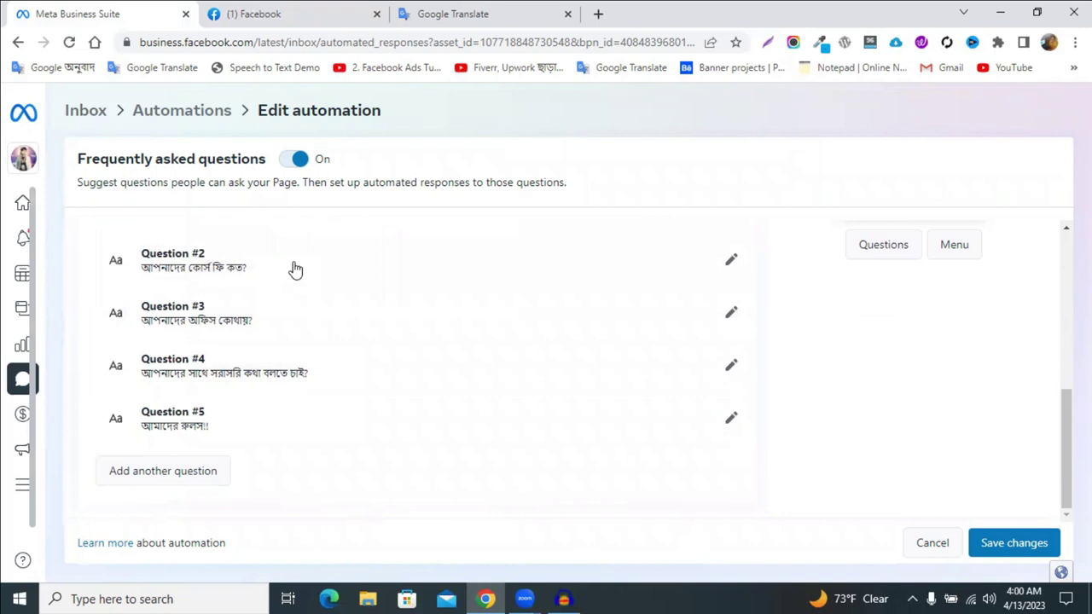
scroll(866, 367, up, 5)
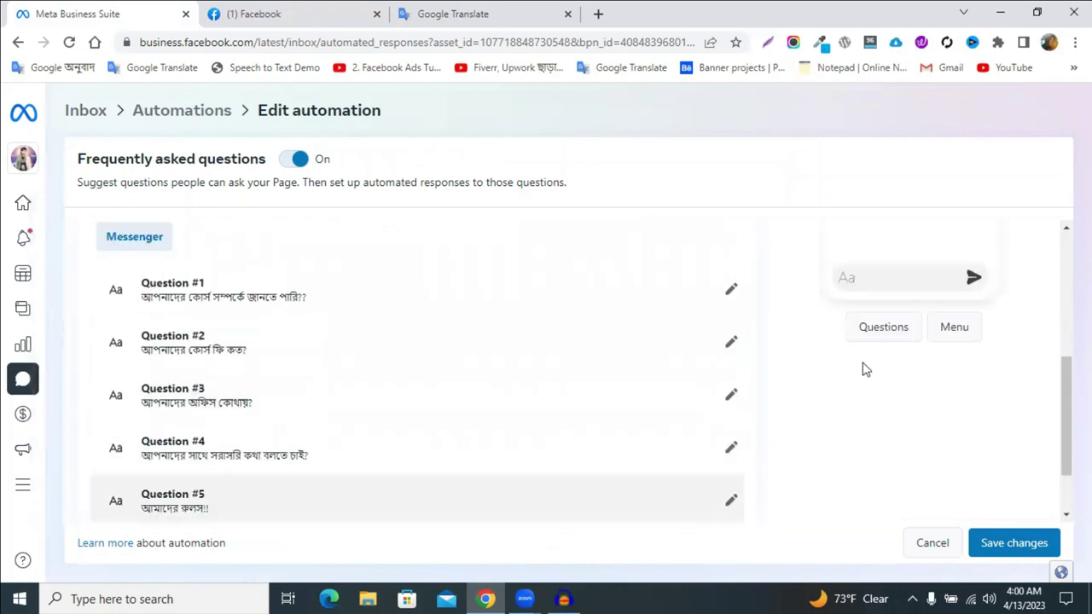
scroll(910, 339, down, 3)
scroll(921, 341, up, 3)
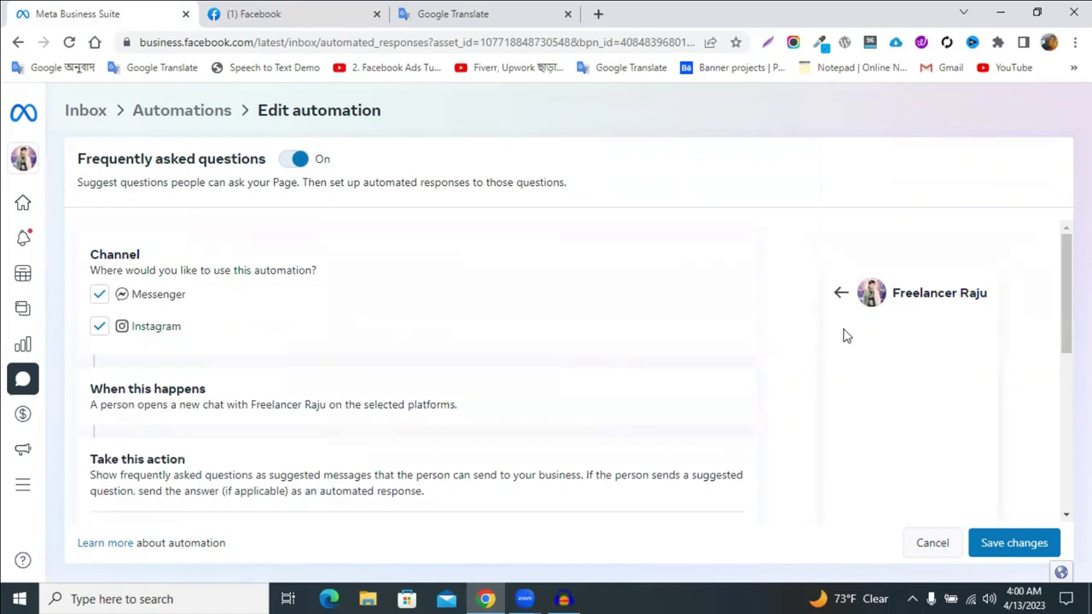
scroll(491, 334, down, 3)
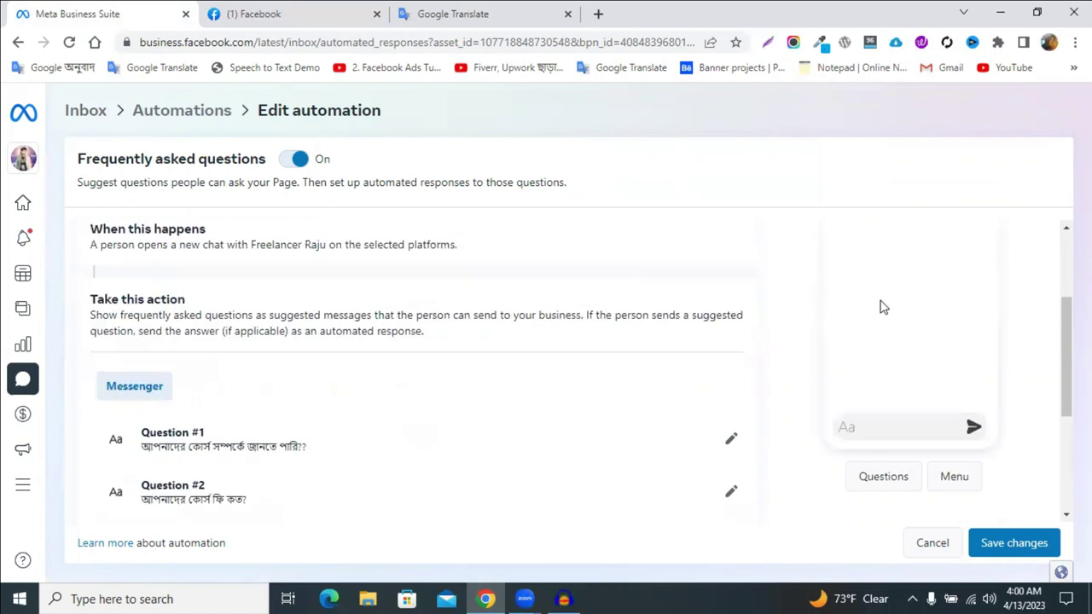
scroll(342, 395, down, 3)
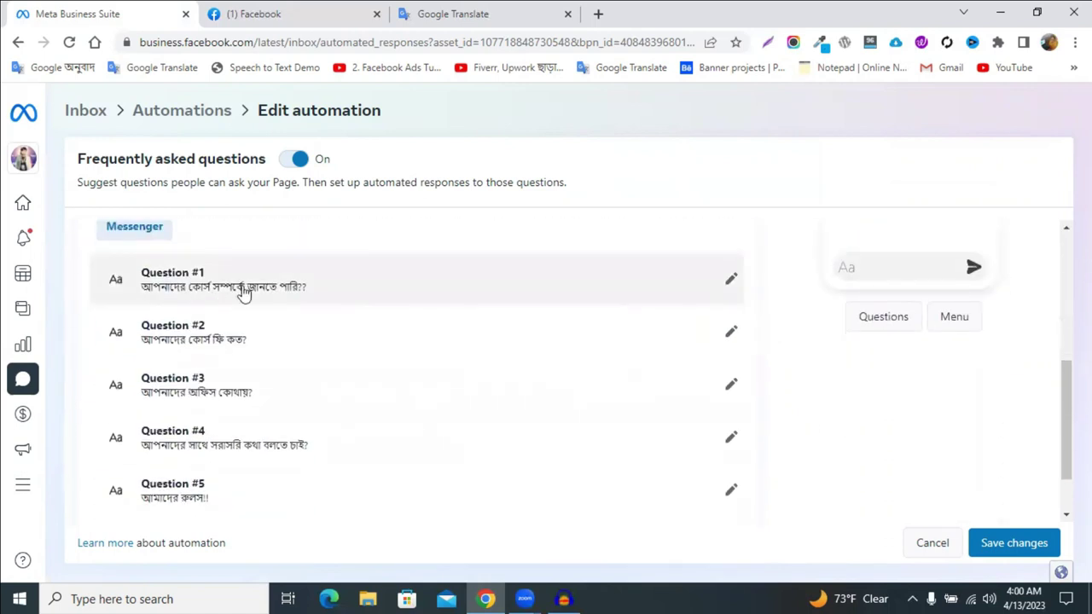
Turn on Add to Menu for Question #1, check the Messenger preview, and collapse the question
click(243, 294)
scroll(239, 336, down, 2)
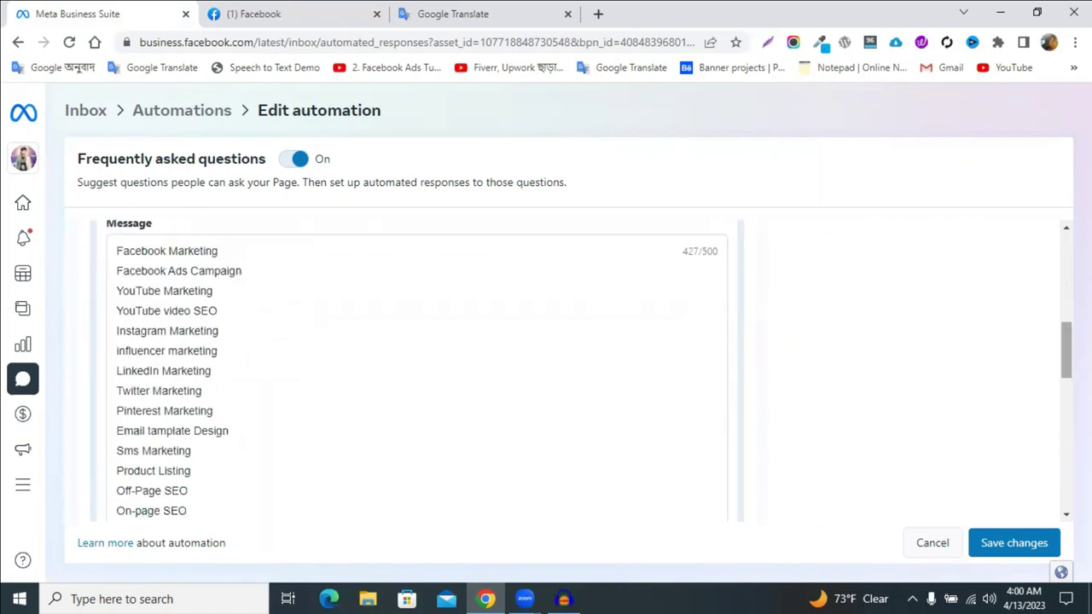
scroll(1065, 387, down, 5)
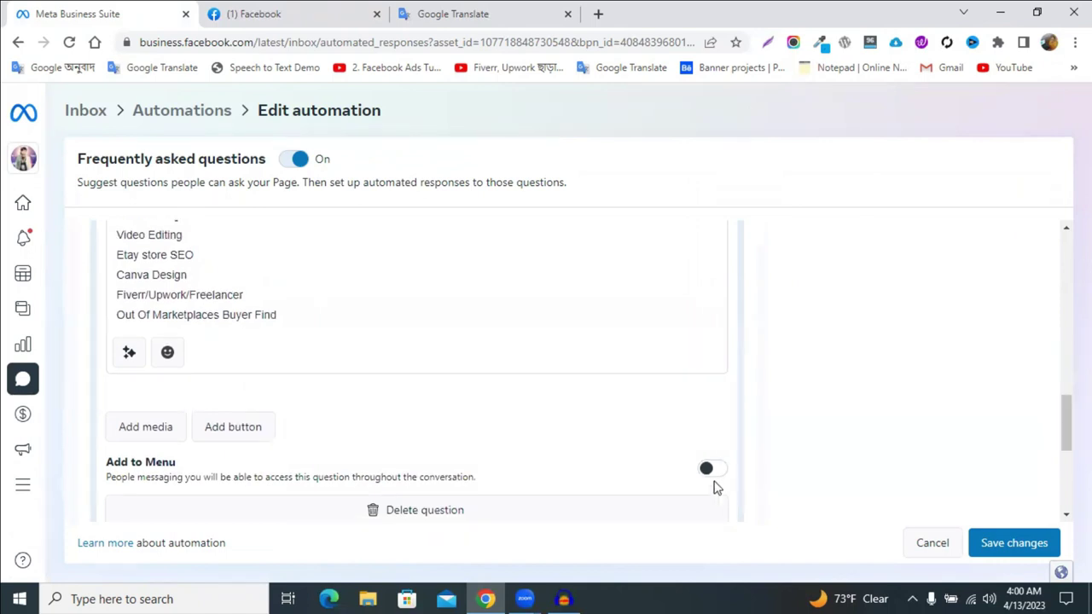
click(716, 476)
scroll(850, 395, up, 5)
scroll(861, 359, up, 4)
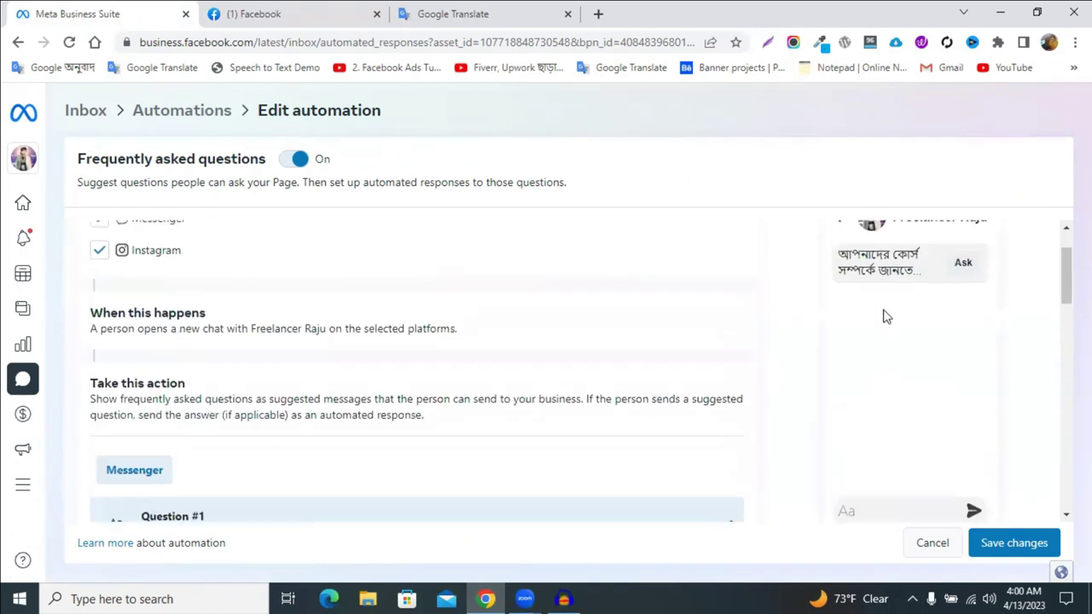
scroll(695, 397, down, 3)
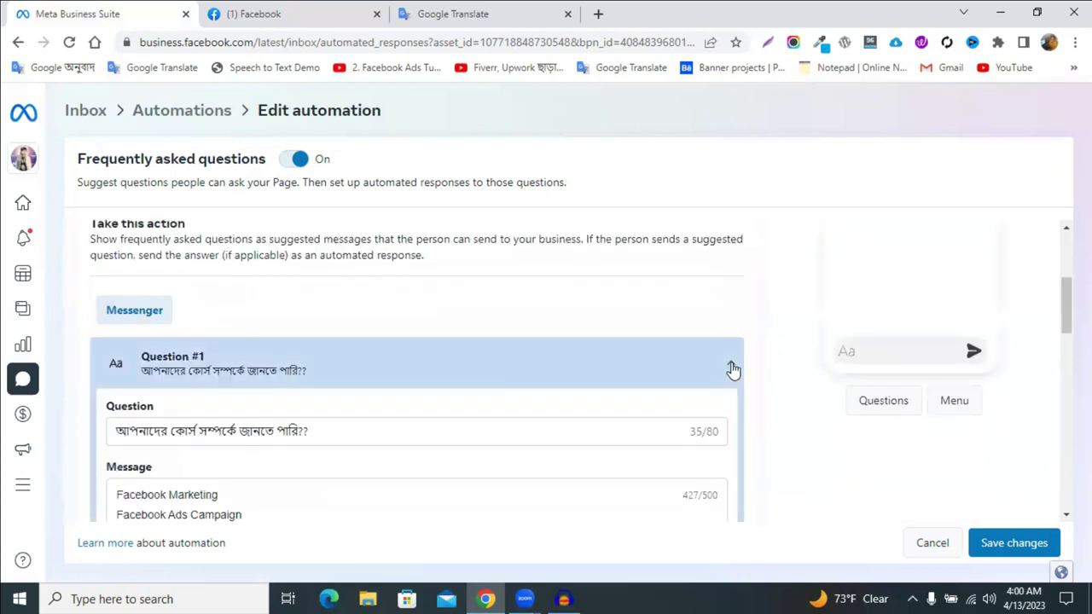
click(731, 368)
Turn on Add to Menu for Question #2, check the Messenger preview, and collapse the question
click(571, 435)
scroll(657, 429, down, 5)
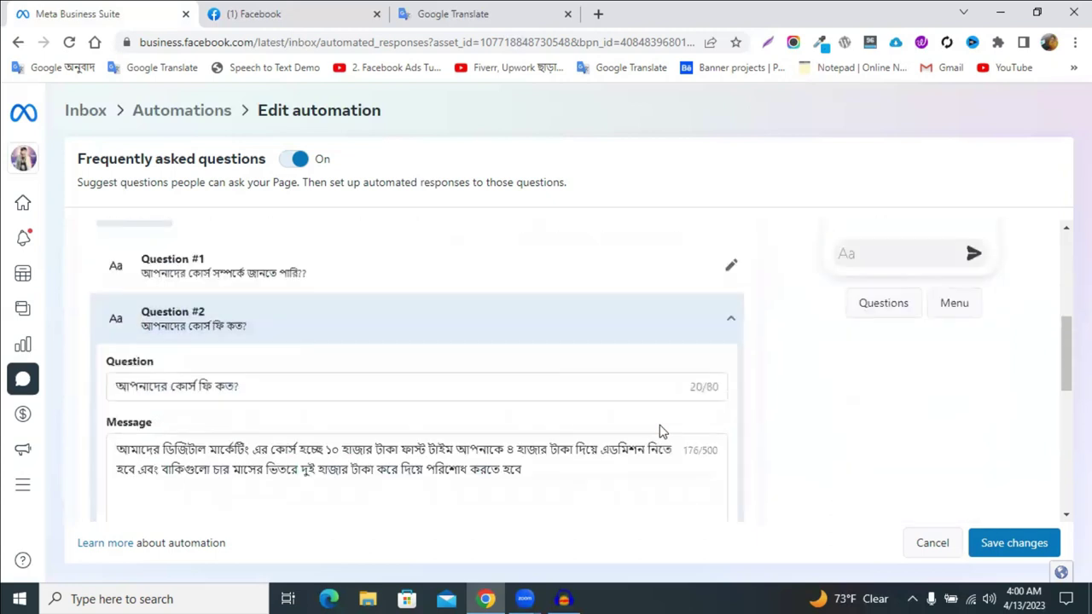
scroll(670, 434, up, 1)
click(708, 375)
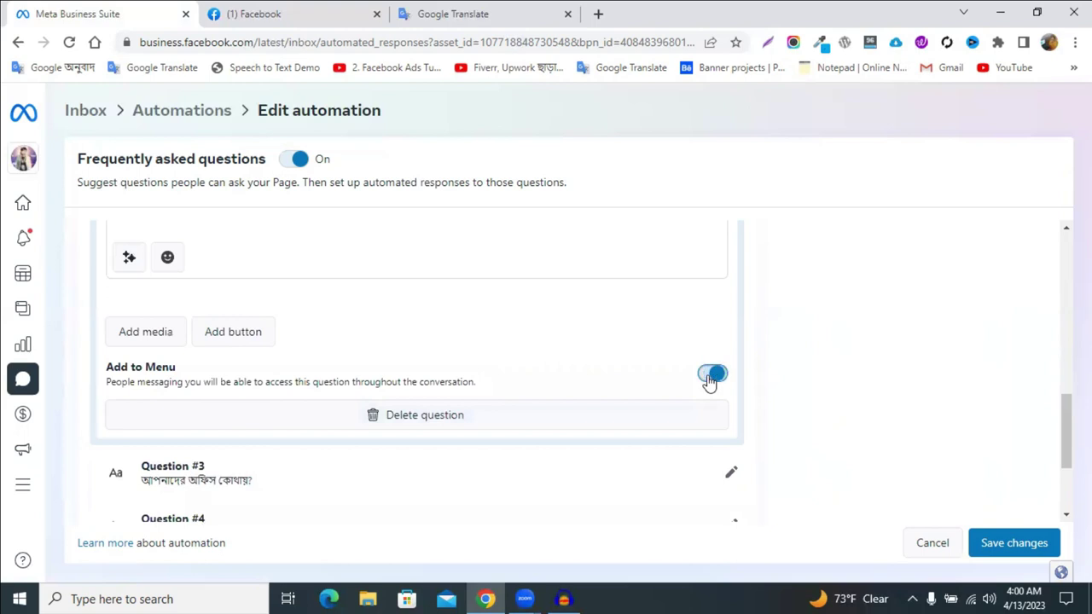
scroll(794, 370, up, 5)
scroll(922, 328, up, 2)
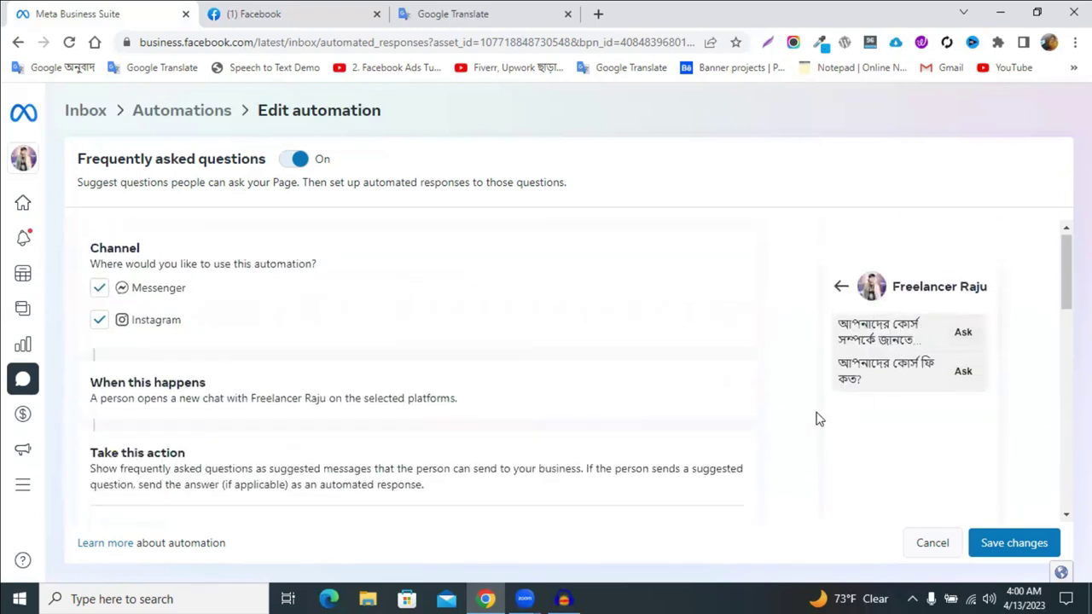
scroll(811, 418, down, 3)
click(726, 413)
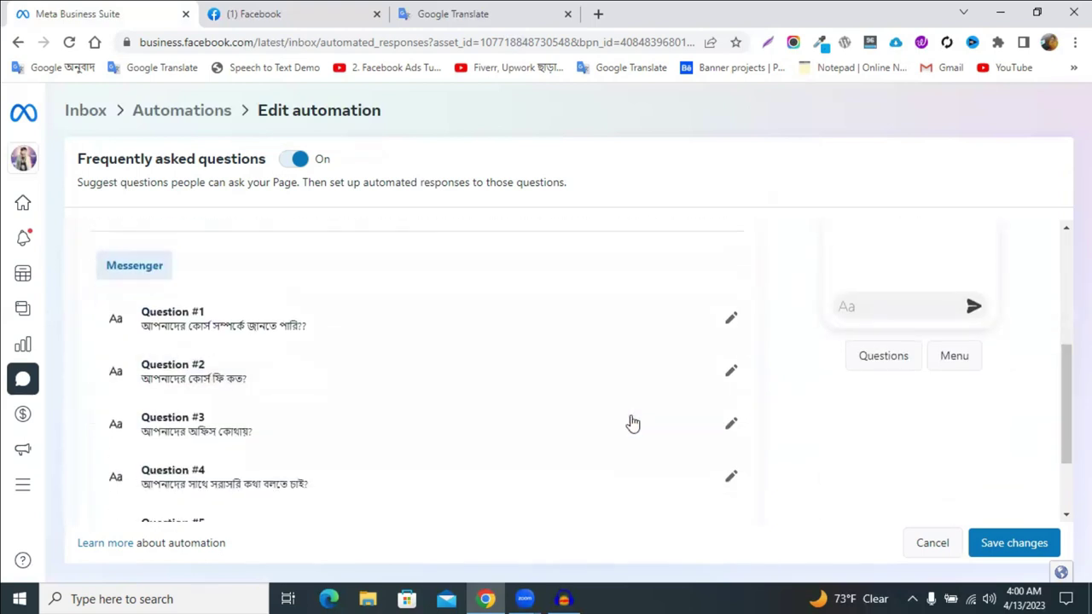
Expand Question #3 to review its question text and automated message, and collapse it
click(483, 419)
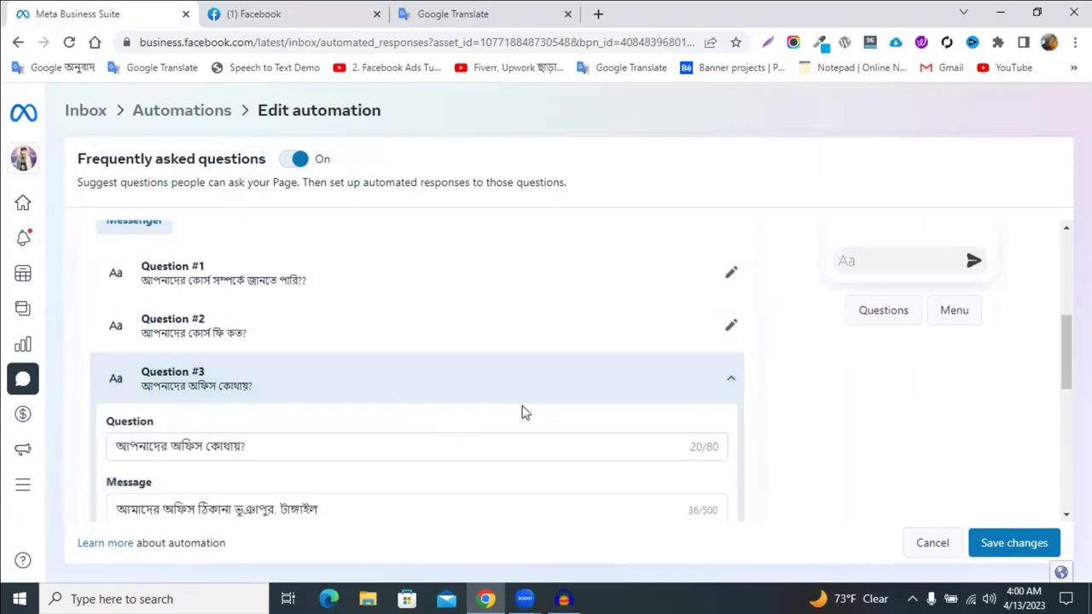
scroll(597, 412, down, 3)
scroll(695, 501, up, 10)
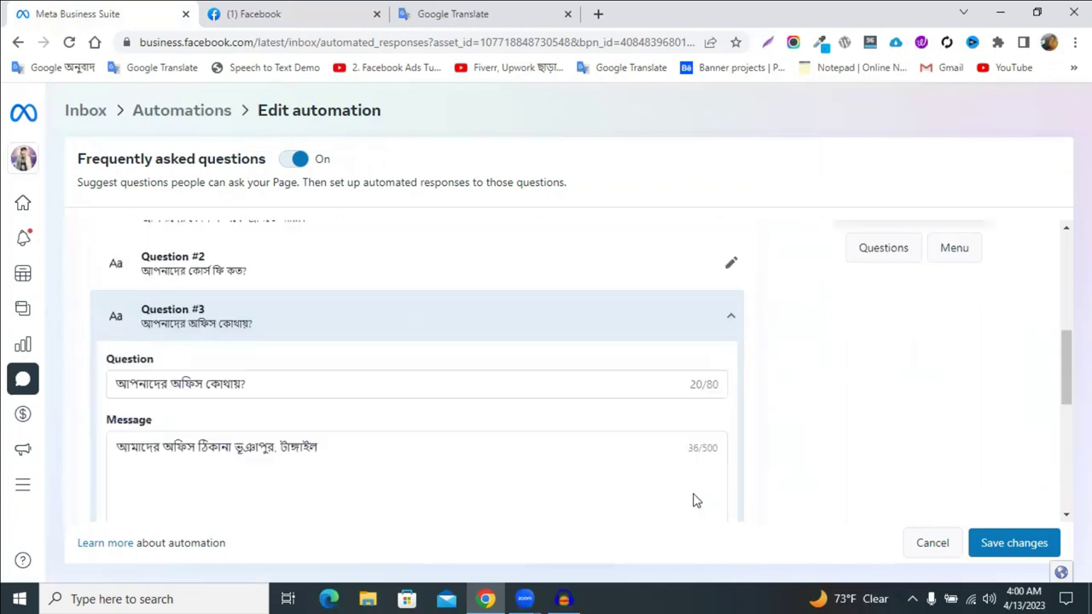
scroll(728, 455, down, 3)
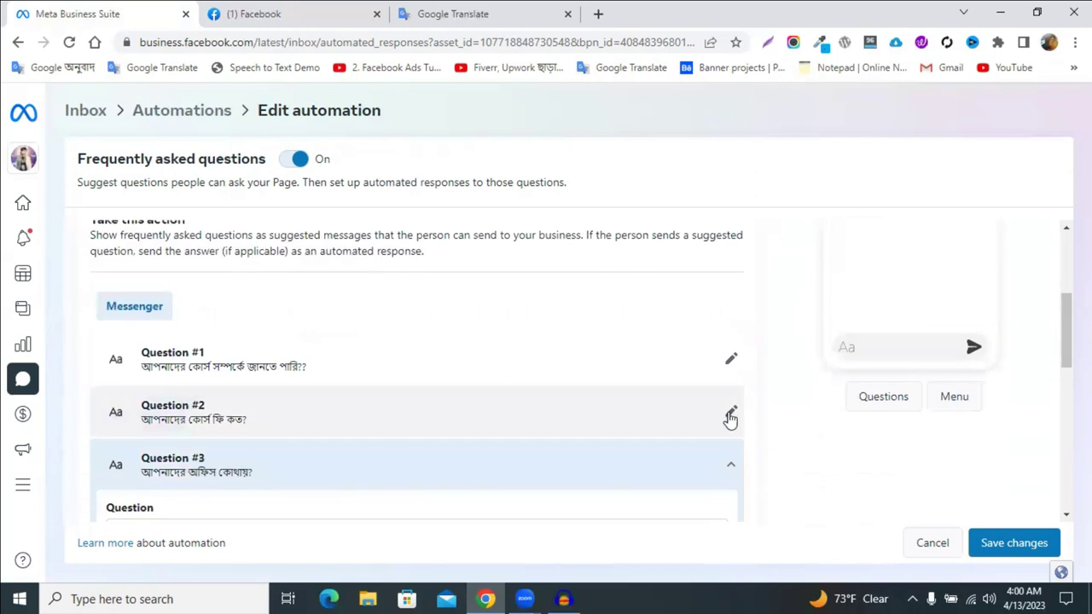
click(730, 471)
scroll(521, 438, down, 2)
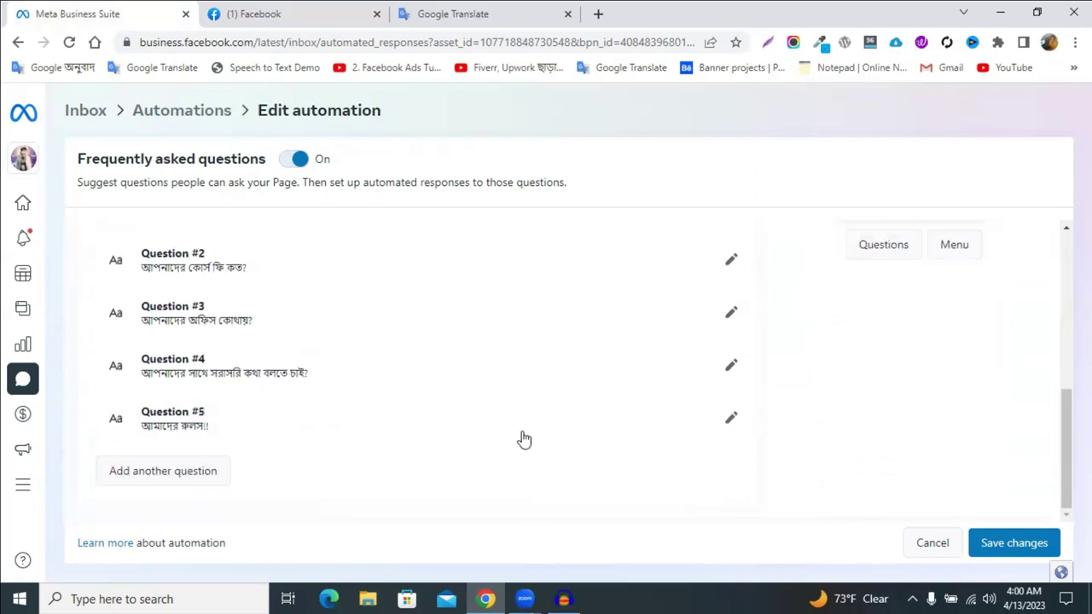
Turn on Add to Menu for Question #4 and collapse the question
click(504, 390)
scroll(714, 455, down, 4)
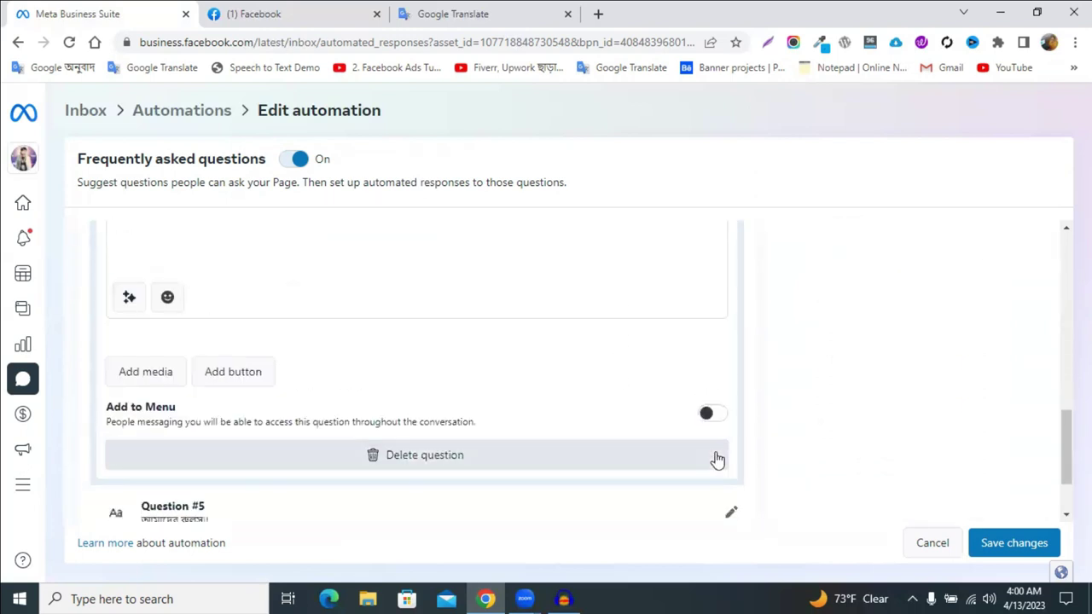
click(713, 415)
scroll(712, 419, up, 5)
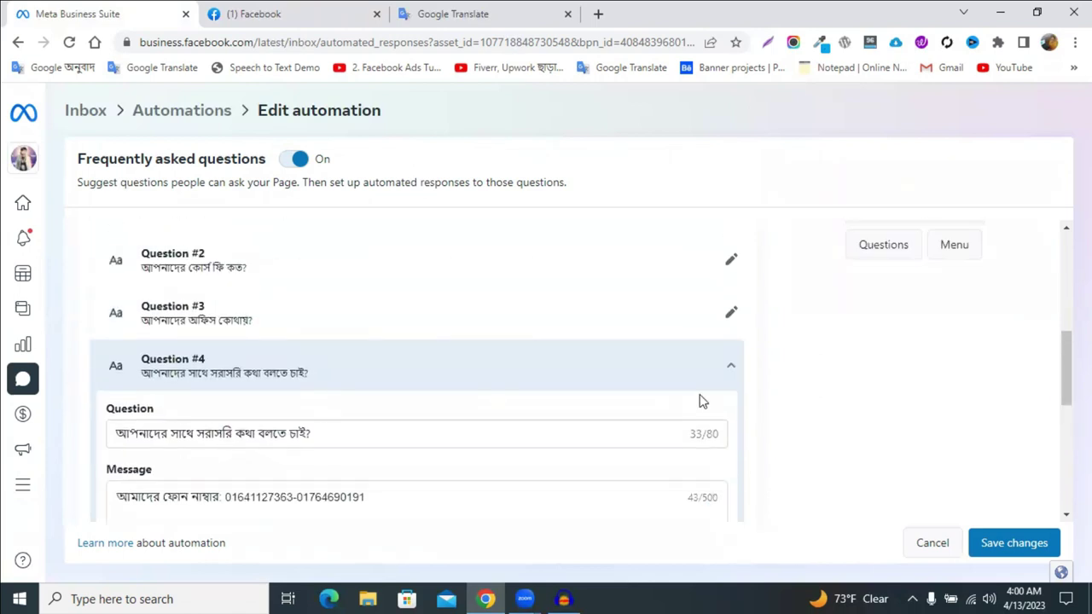
click(702, 375)
Turn on Add to Menu for Question #5 and check the list of questions in the Messenger preview
click(548, 449)
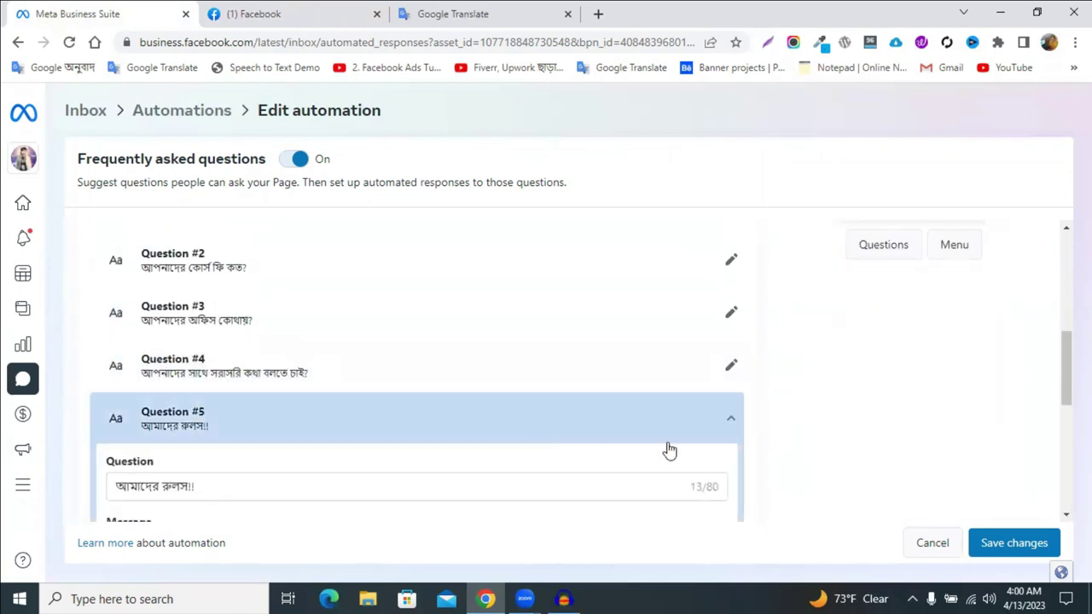
scroll(683, 443, down, 5)
click(714, 380)
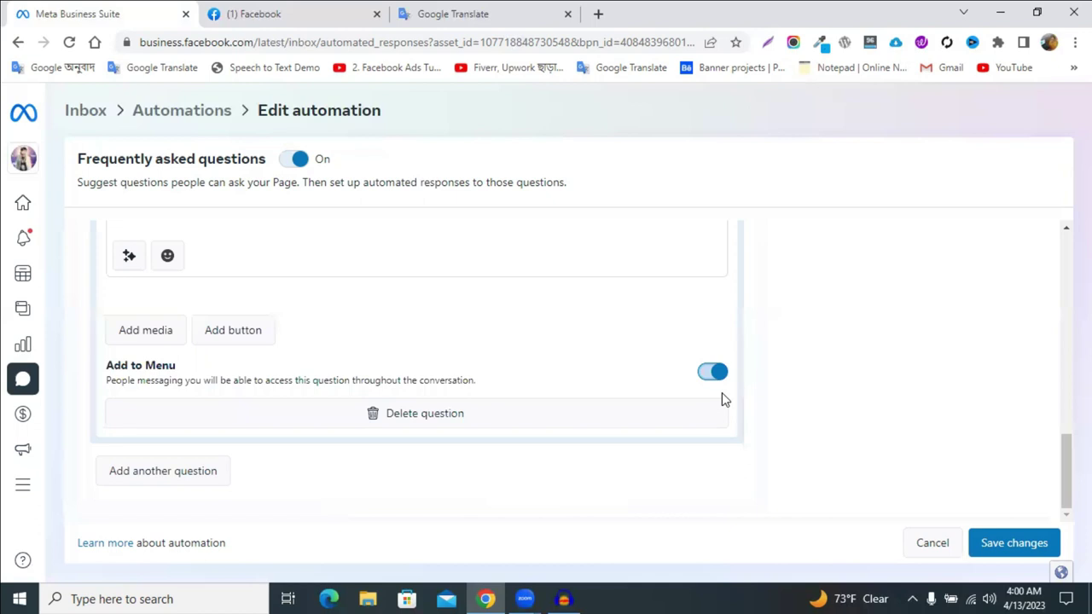
scroll(785, 395, up, 8)
scroll(867, 367, up, 3)
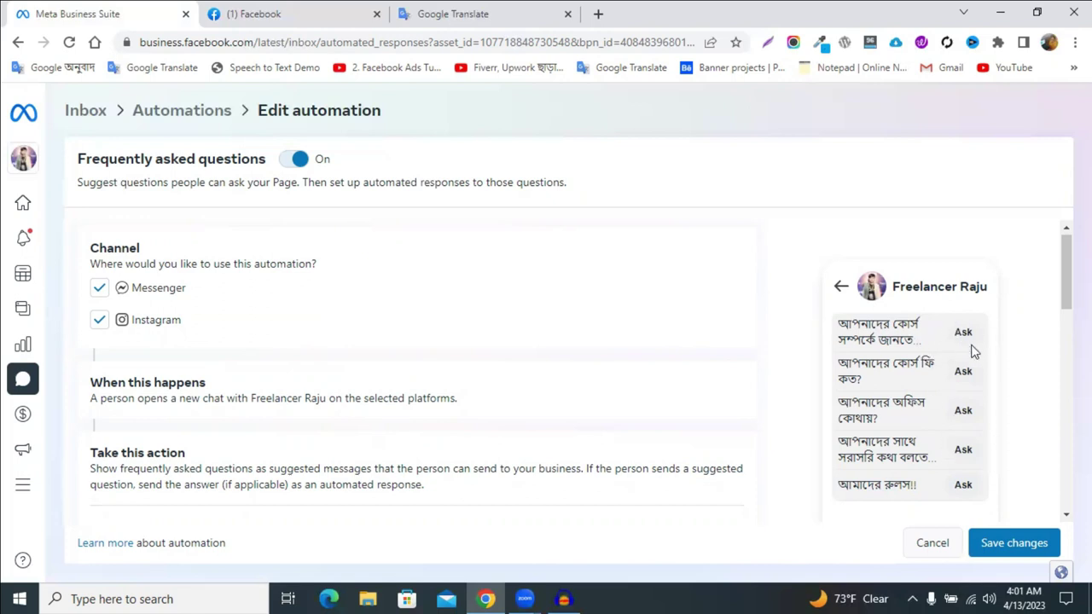
Collapse Question #5 and save the changes to the Frequently asked questions automation
scroll(426, 395, down, 10)
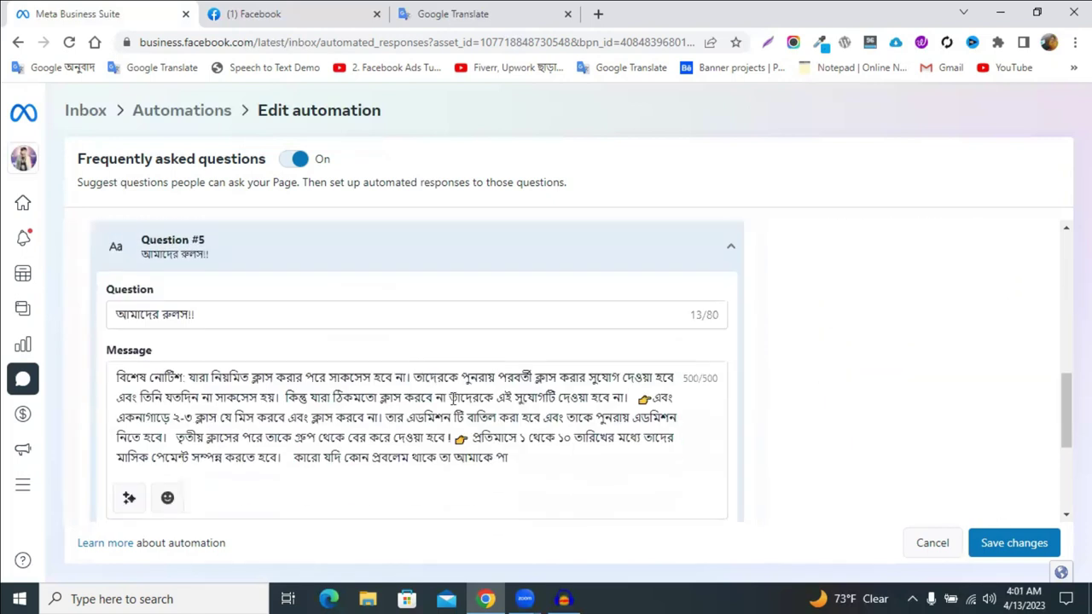
scroll(646, 404, up, 2)
scroll(647, 403, up, 3)
scroll(683, 405, down, 3)
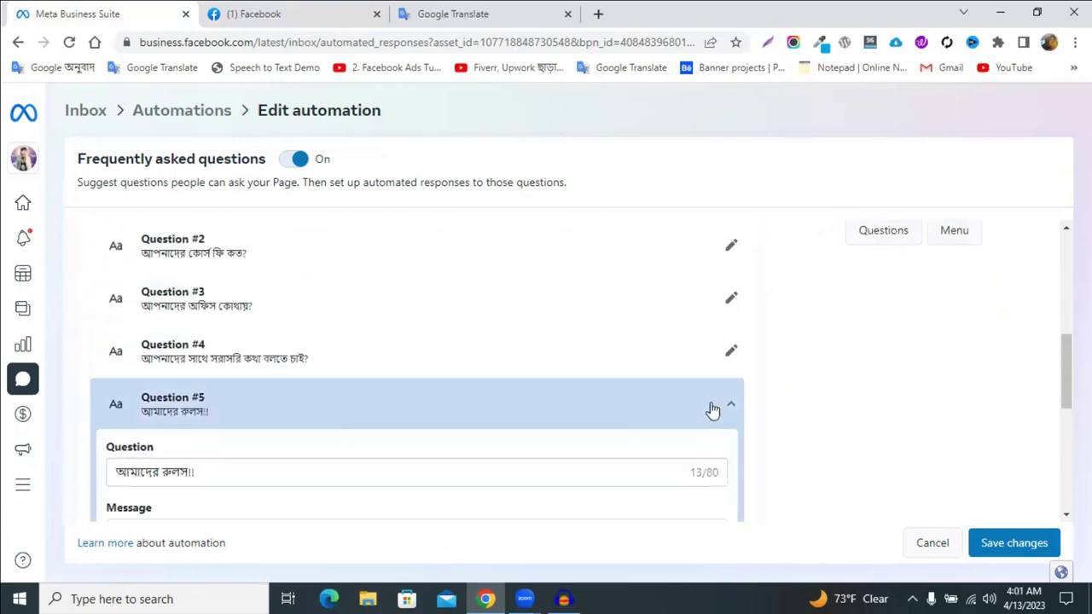
click(739, 409)
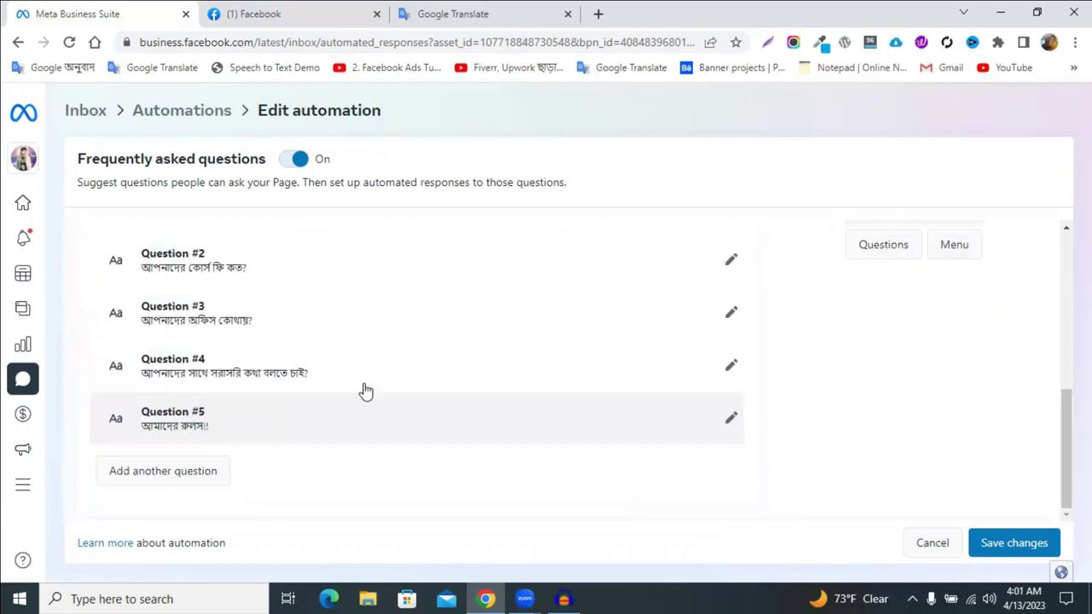
scroll(364, 390, up, 4)
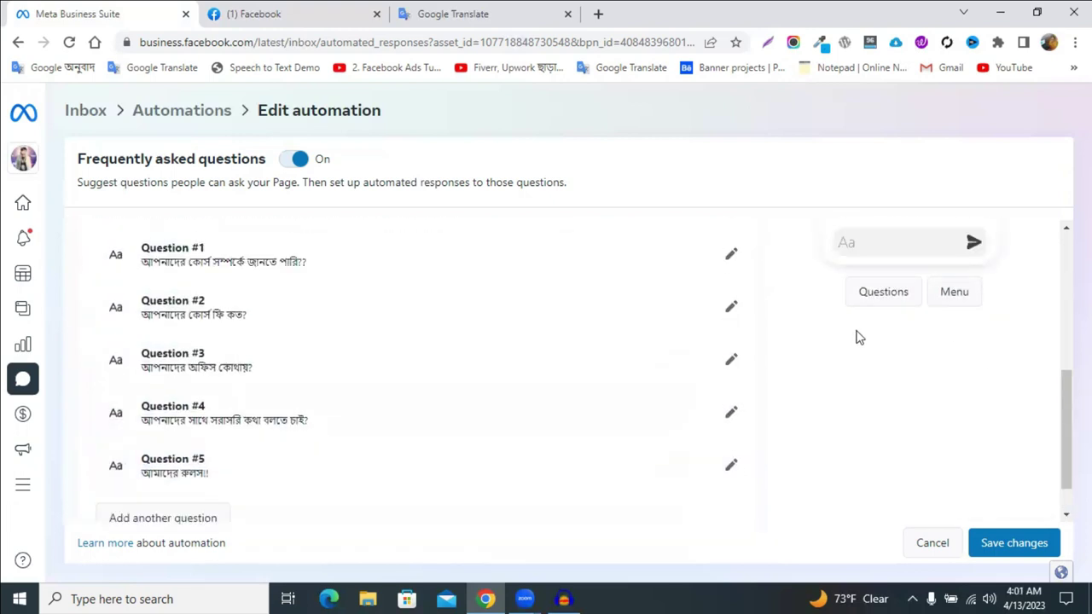
click(1017, 552)
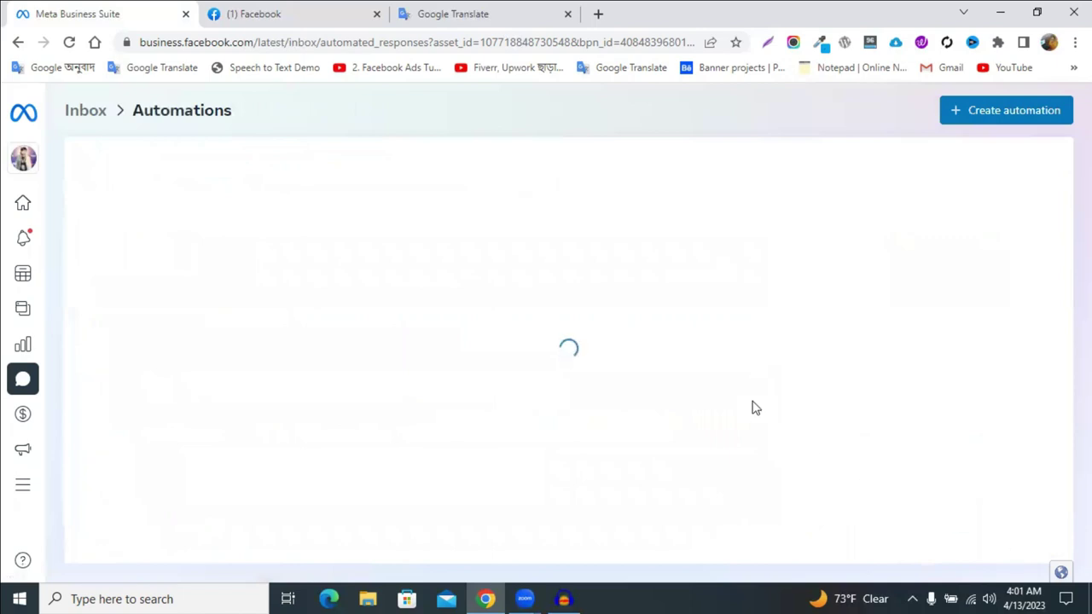
Turn the Frequently asked questions automation off and back on in the list of your automations
scroll(771, 410, down, 3)
scroll(771, 410, down, 1)
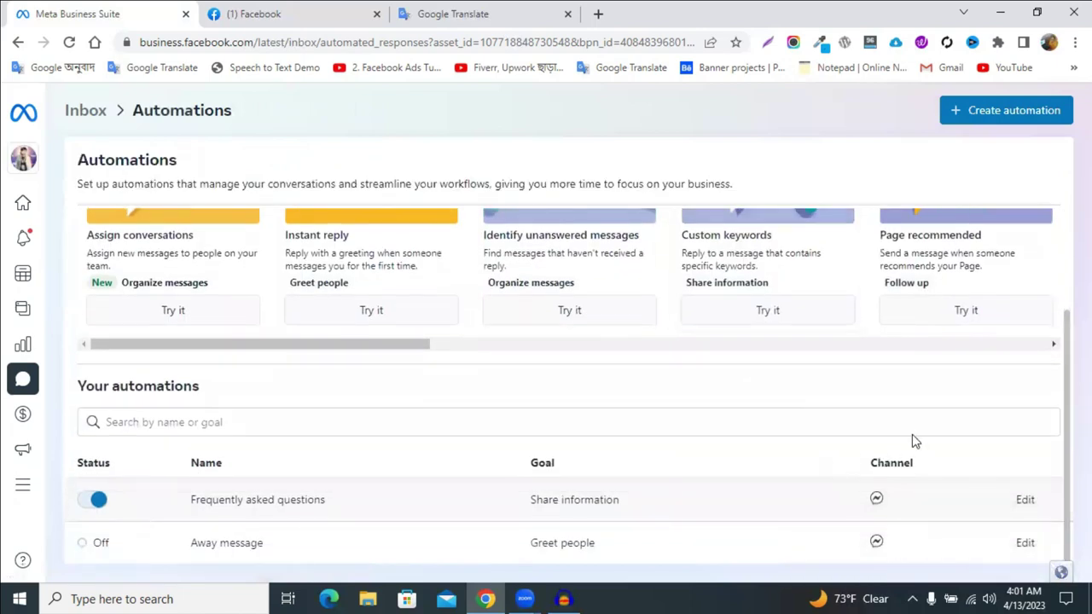
click(90, 501)
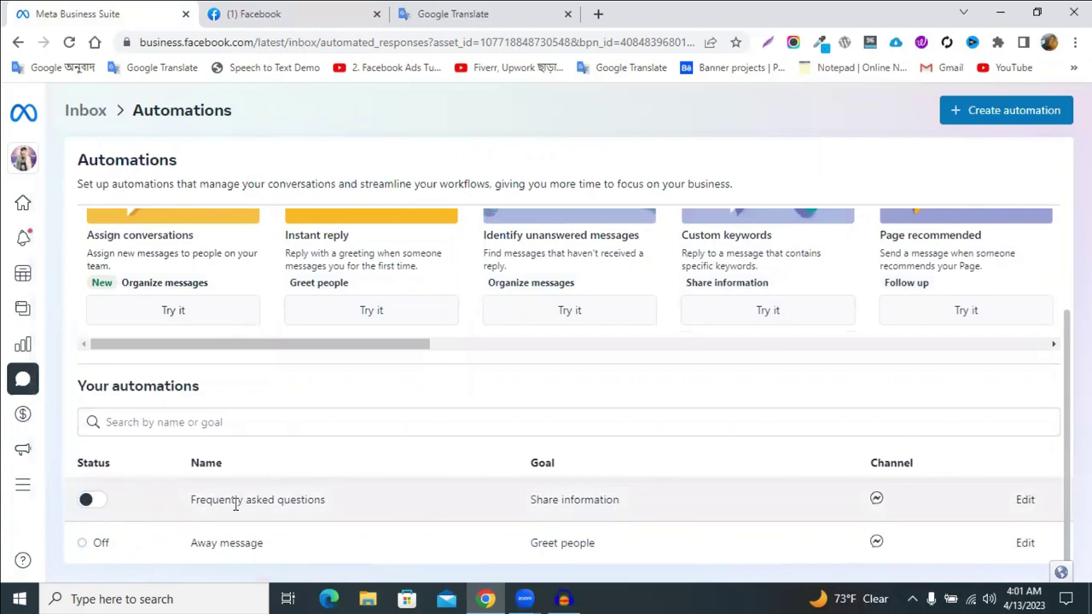
click(95, 503)
Reopen the Frequently asked questions automation for editing and review its channels, questions and Messenger preview
click(1026, 505)
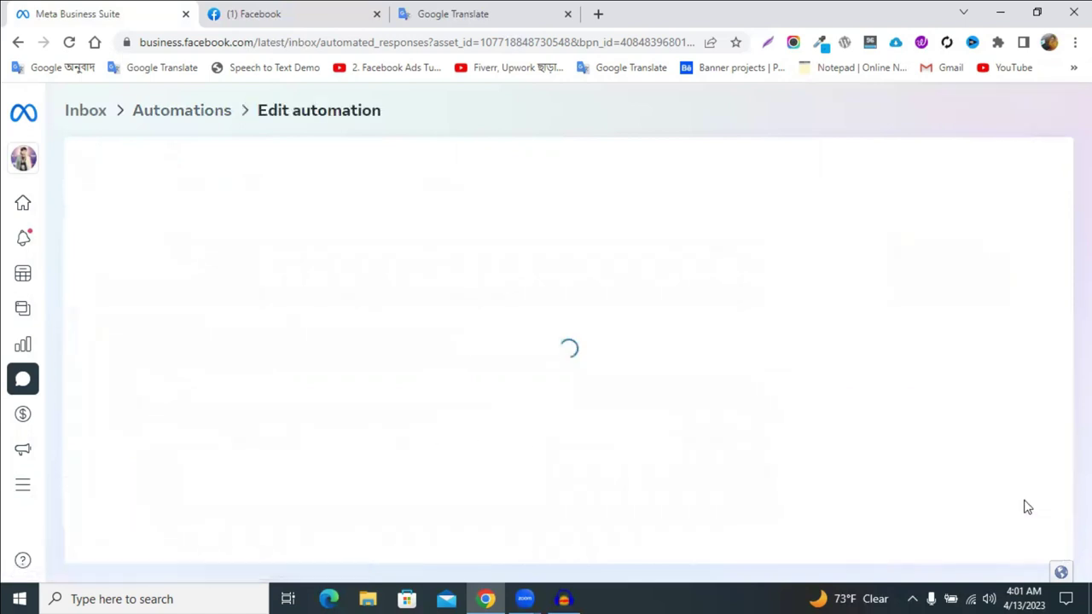
scroll(219, 424, down, 2)
scroll(239, 402, down, 2)
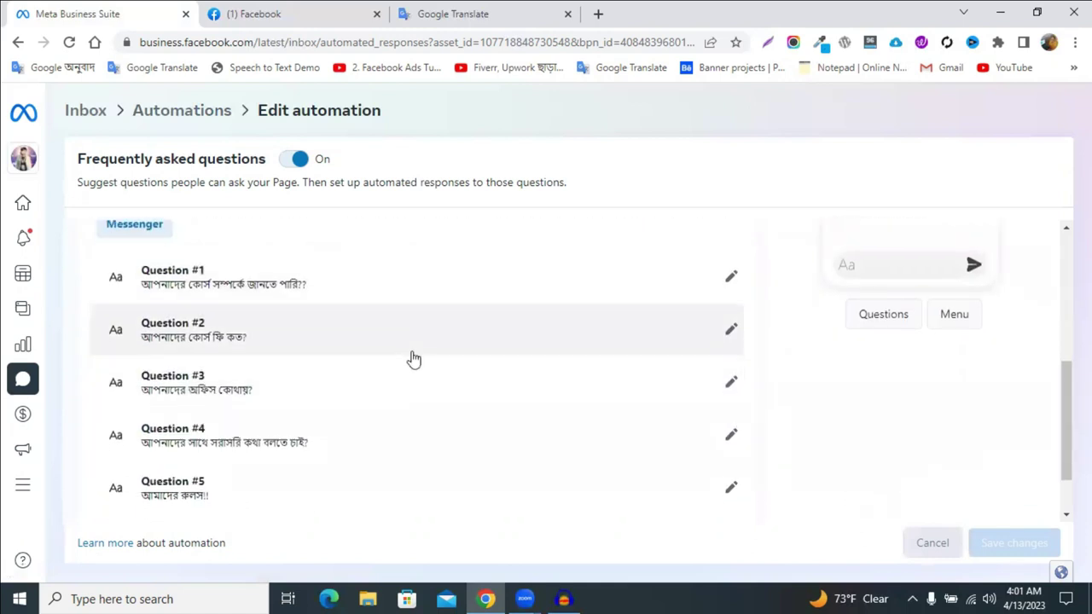
scroll(411, 358, up, 4)
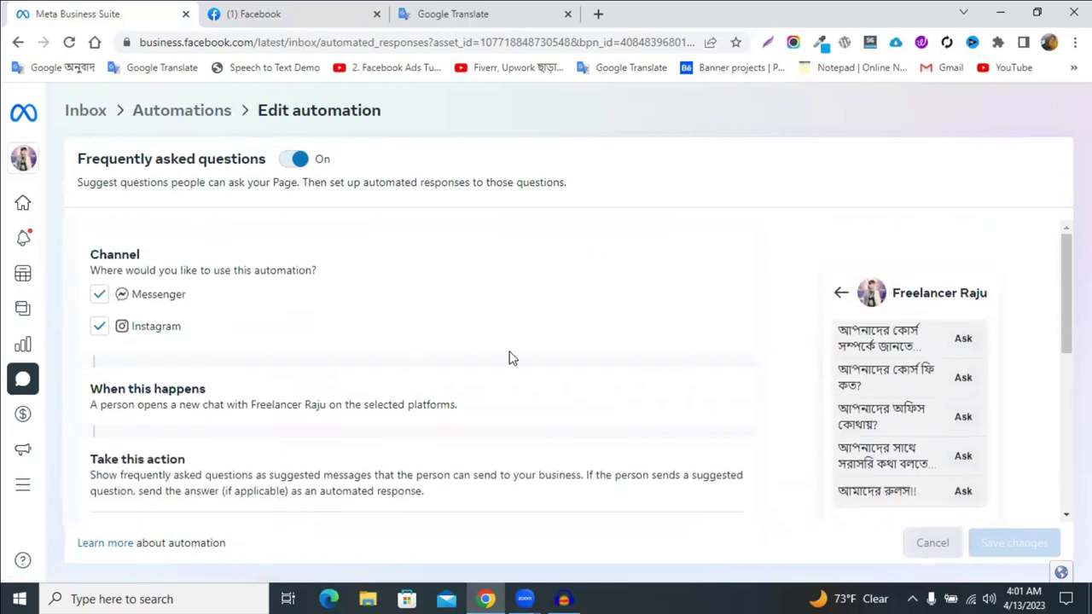
scroll(202, 356, down, 5)
scroll(422, 361, up, 5)
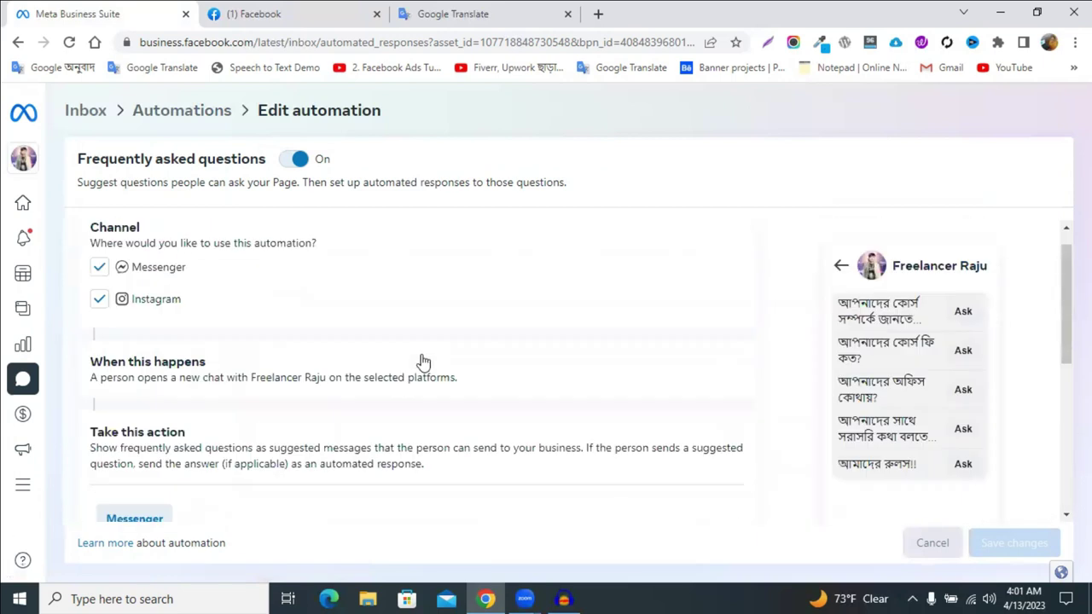
Switch to the open Facebook page in the browser and reload it
click(254, 12)
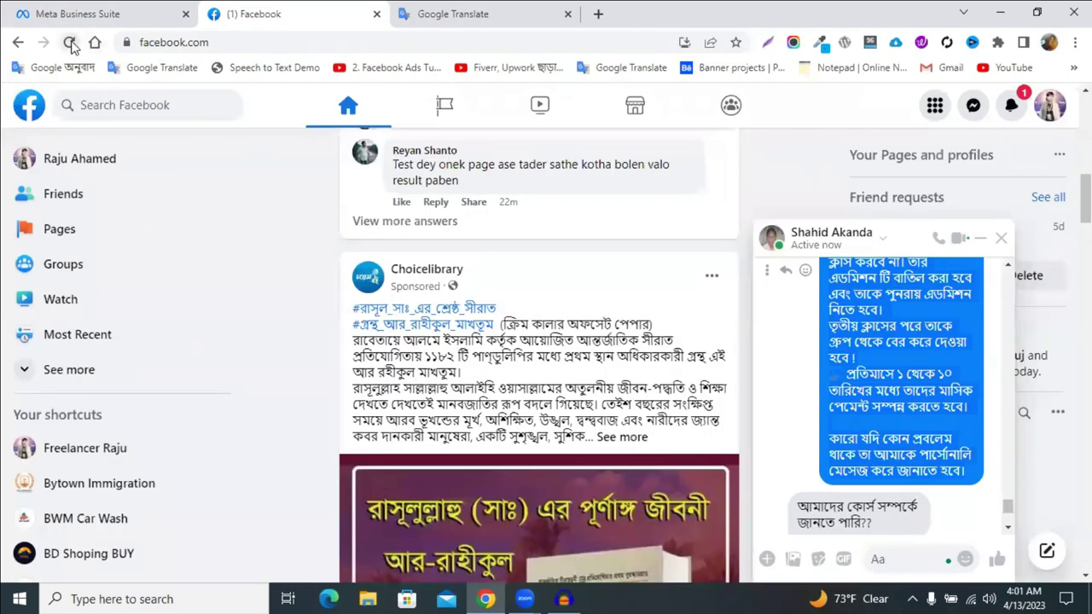
click(70, 43)
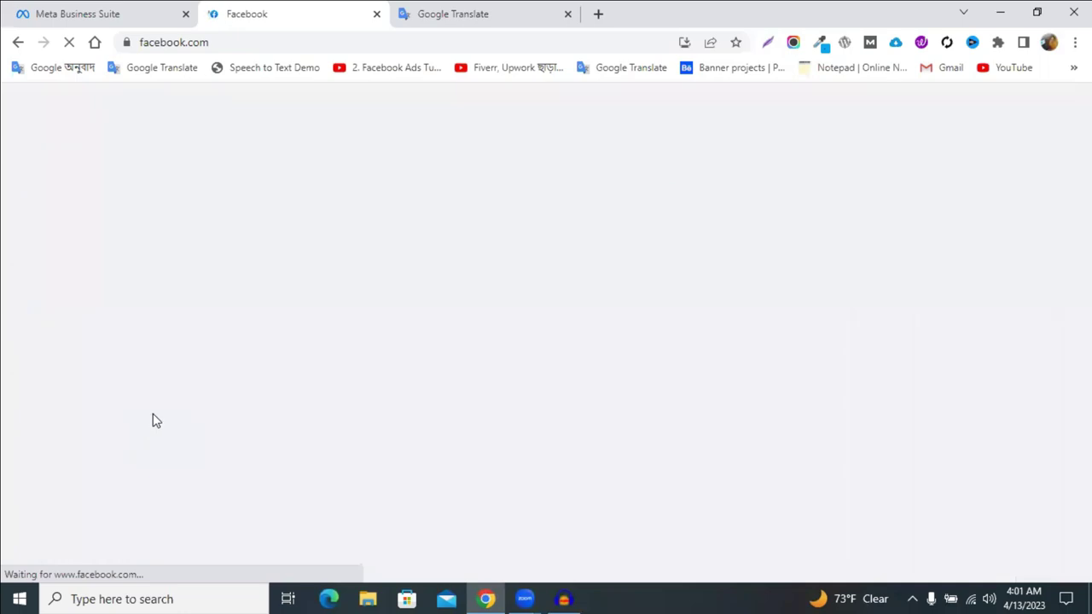
click(68, 11)
click(271, 10)
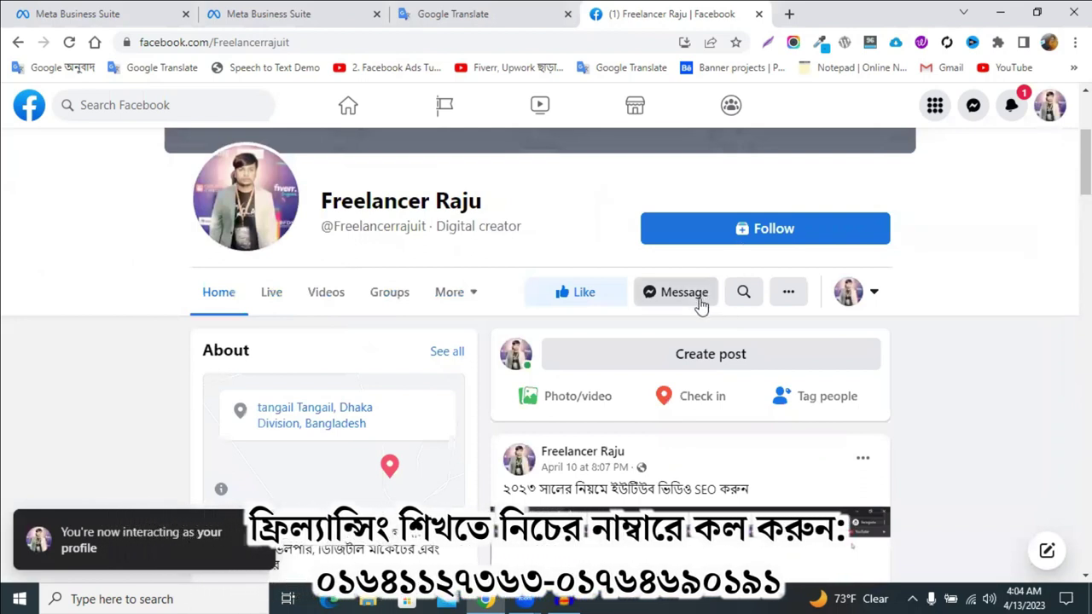
Check the profile choices for interacting with the business page and open a message chat with the page
click(869, 294)
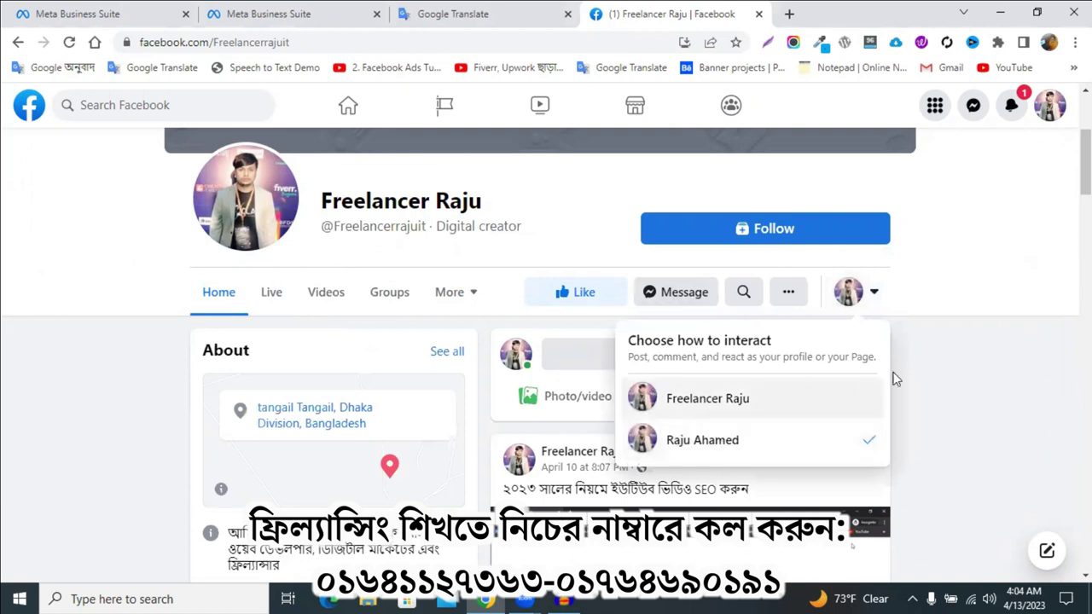
click(974, 368)
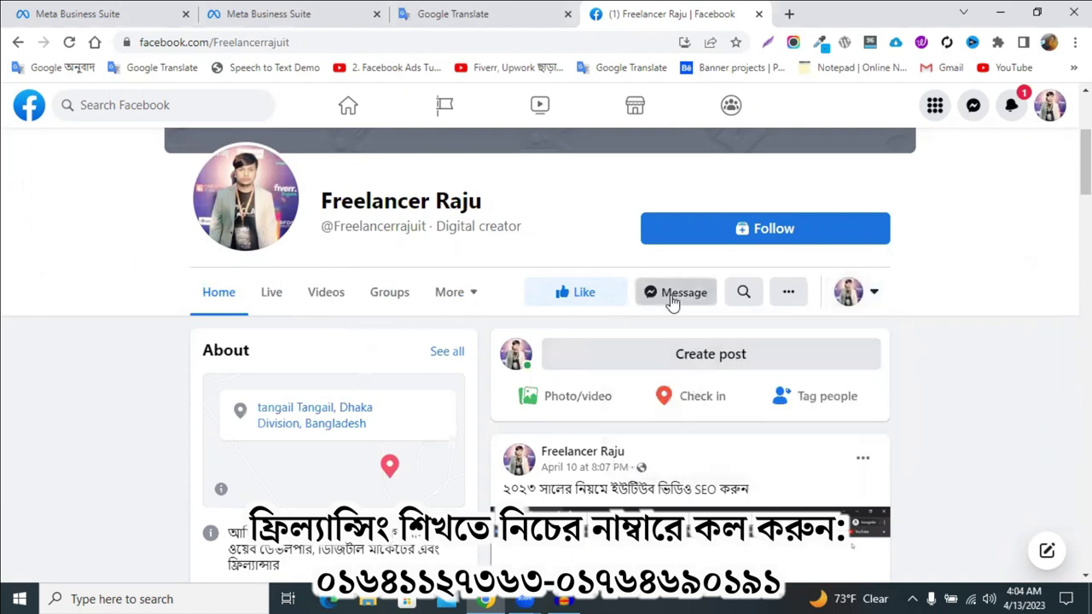
click(672, 301)
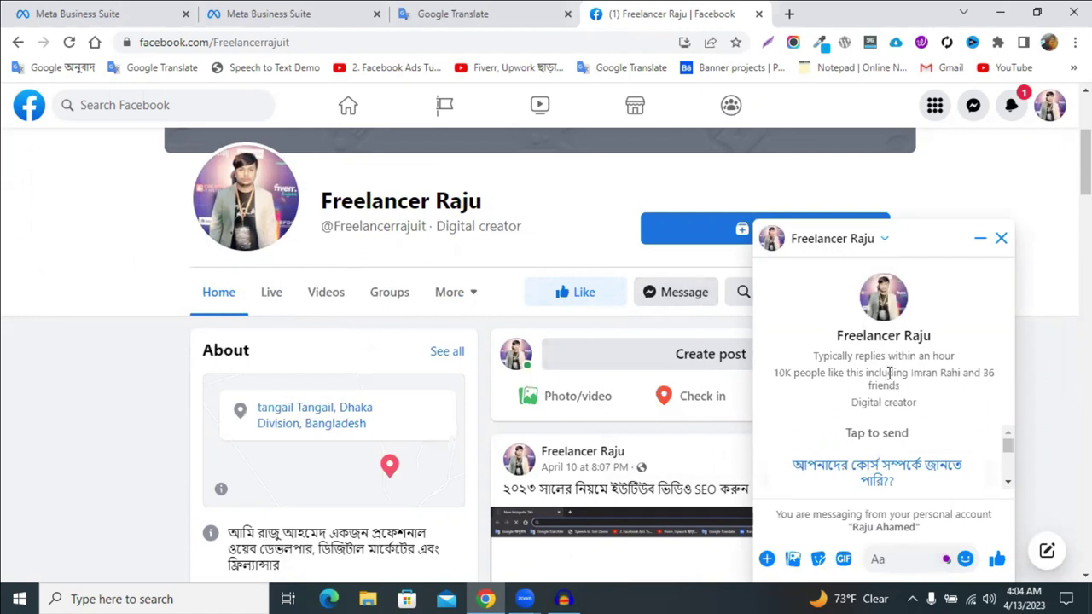
Look through the suggested questions offered in the new chat with the page
scroll(890, 373, down, 4)
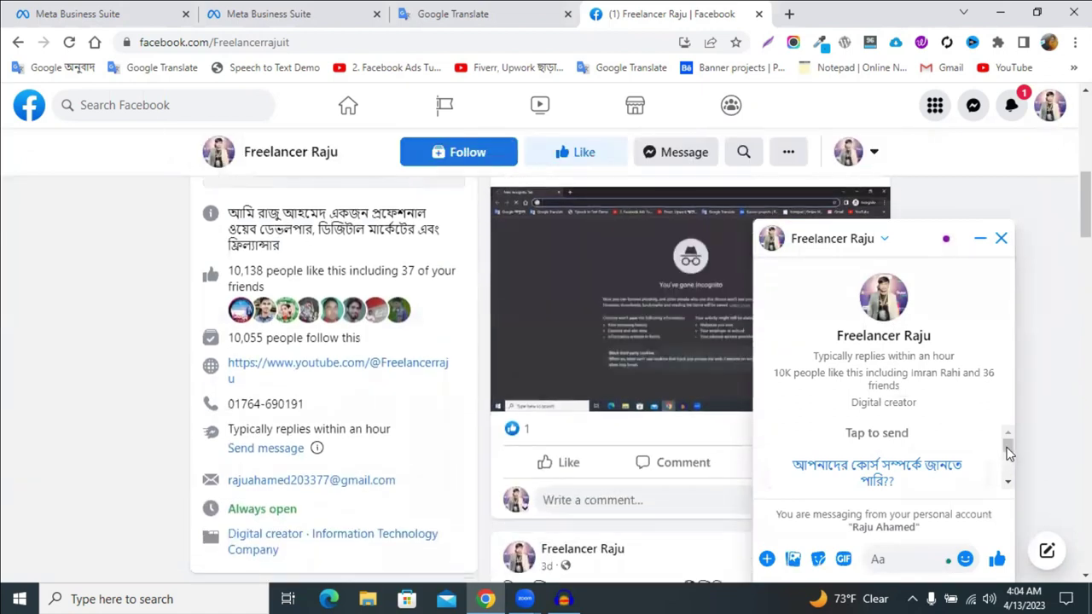
scroll(1010, 464, down, 2)
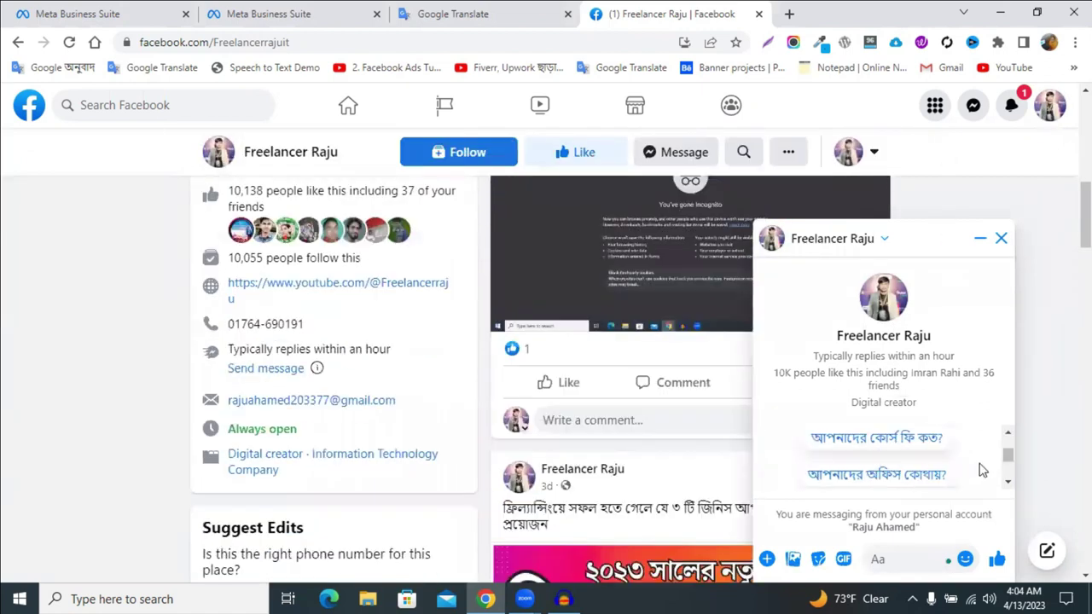
drag(1011, 453, 1013, 471)
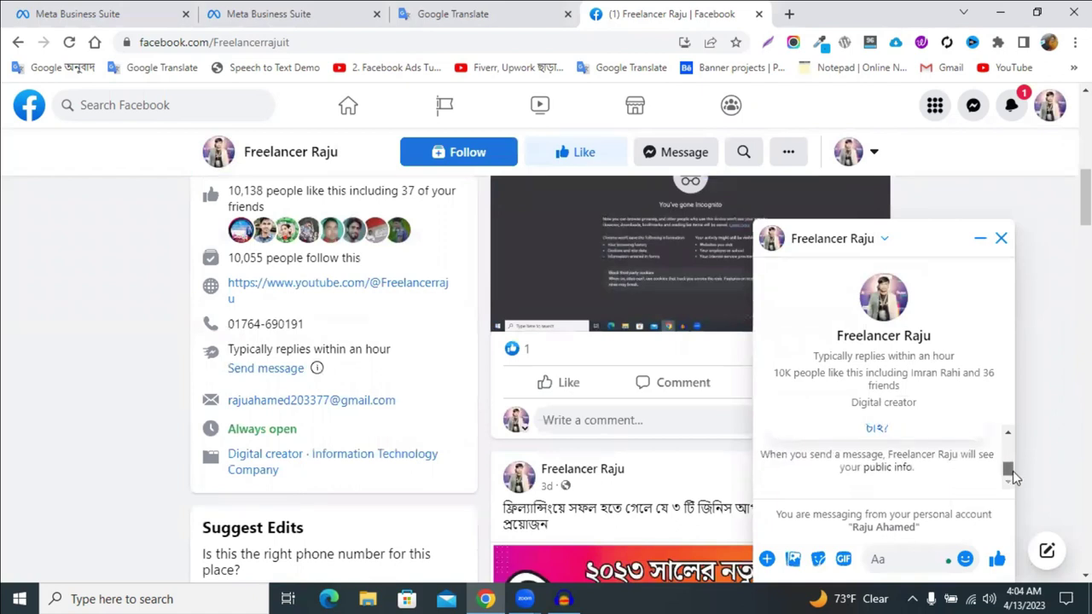
scroll(913, 470, up, 2)
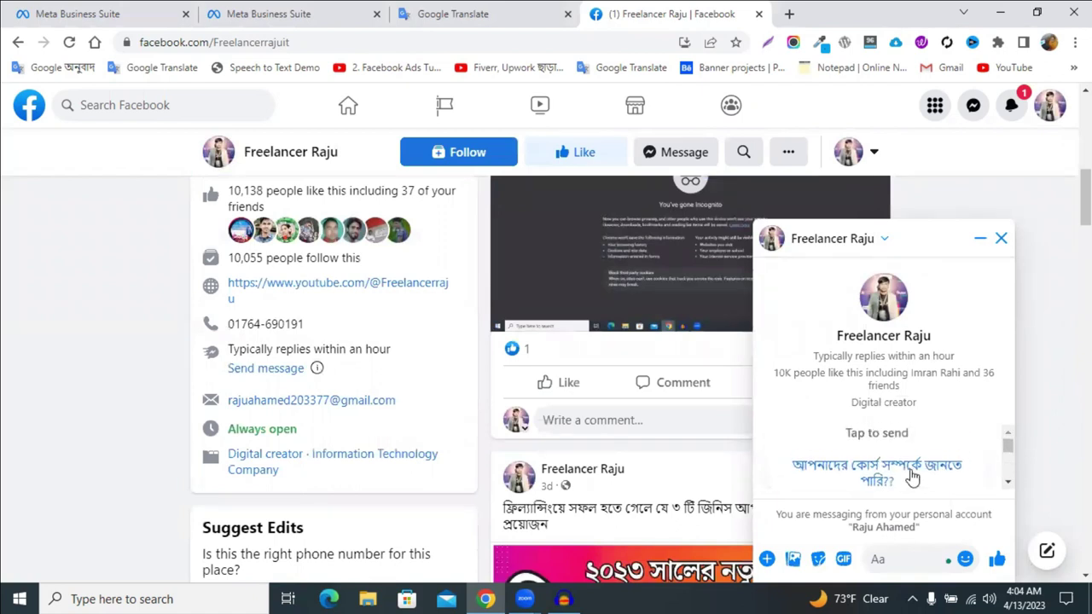
Send the suggested question "আপনাদের কোর্স সম্পর্কে জানতে পারি??" in the chat and read through the automated reply
click(864, 474)
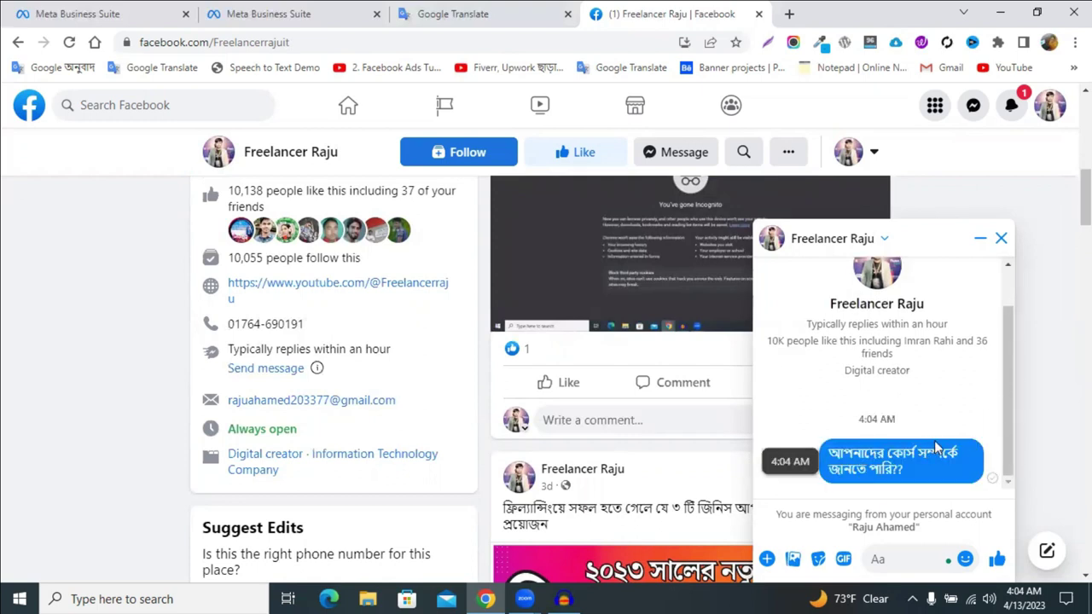
scroll(888, 424, up, 3)
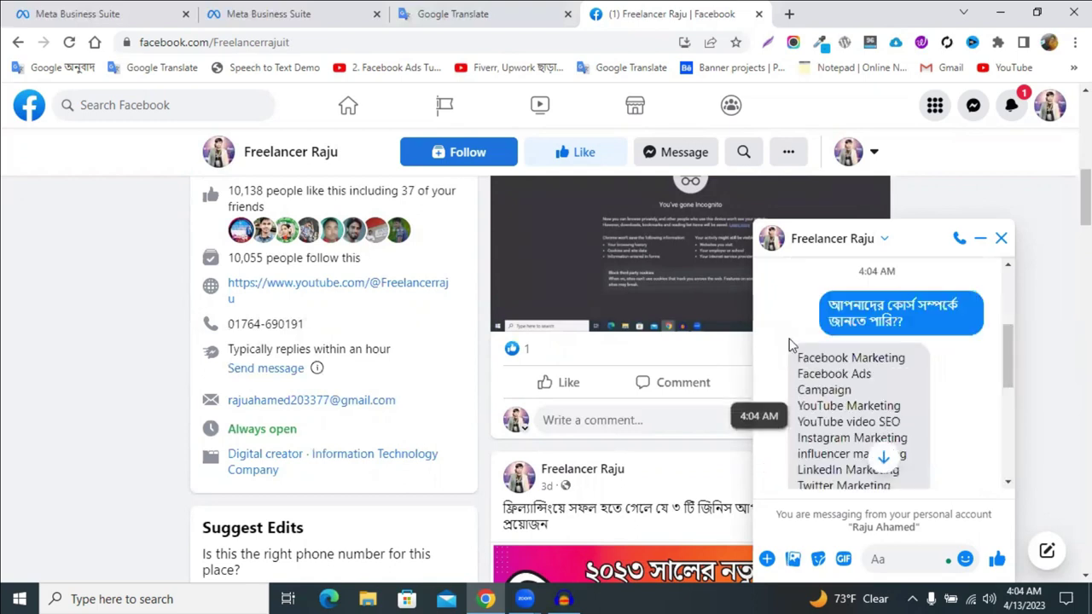
scroll(919, 413, down, 5)
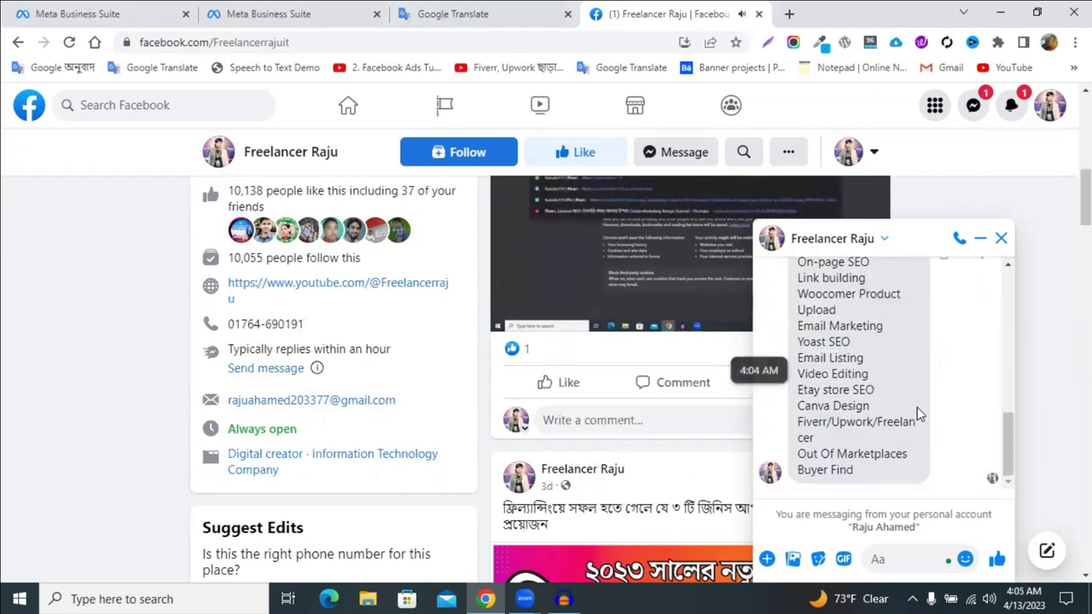
scroll(919, 414, up, 5)
scroll(402, 324, up, 2)
scroll(402, 324, up, 3)
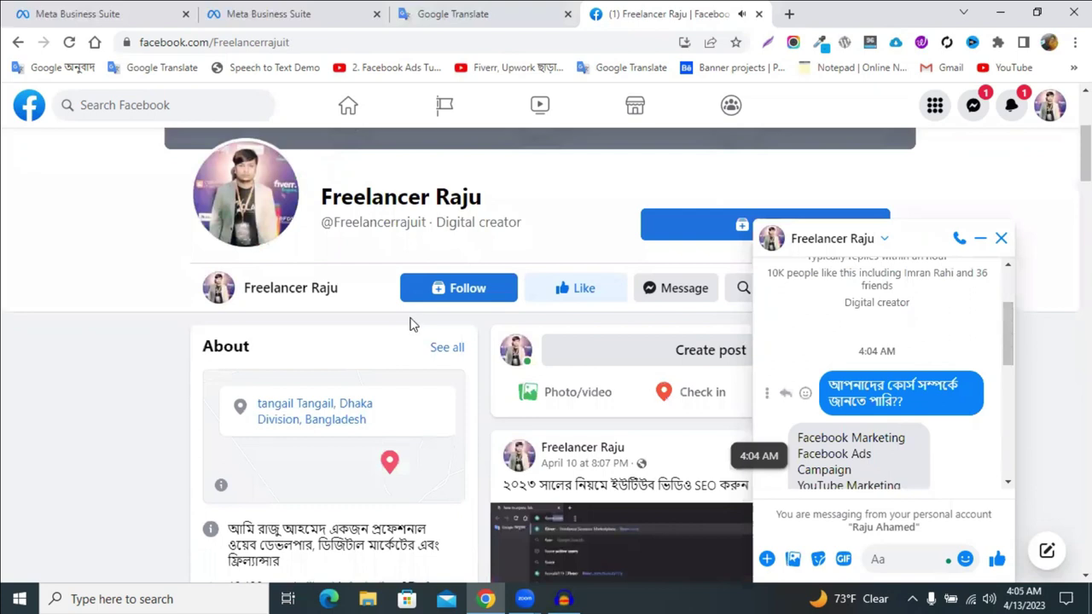
Look over the page's About details and close its chat window
scroll(324, 296, down, 3)
scroll(260, 366, up, 2)
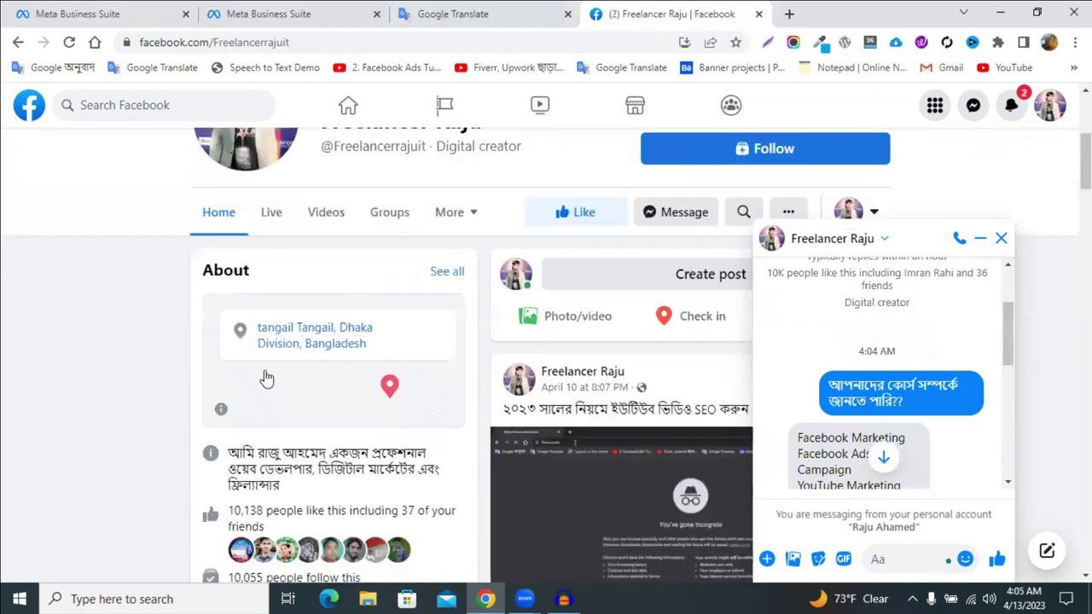
scroll(402, 325, down, 1)
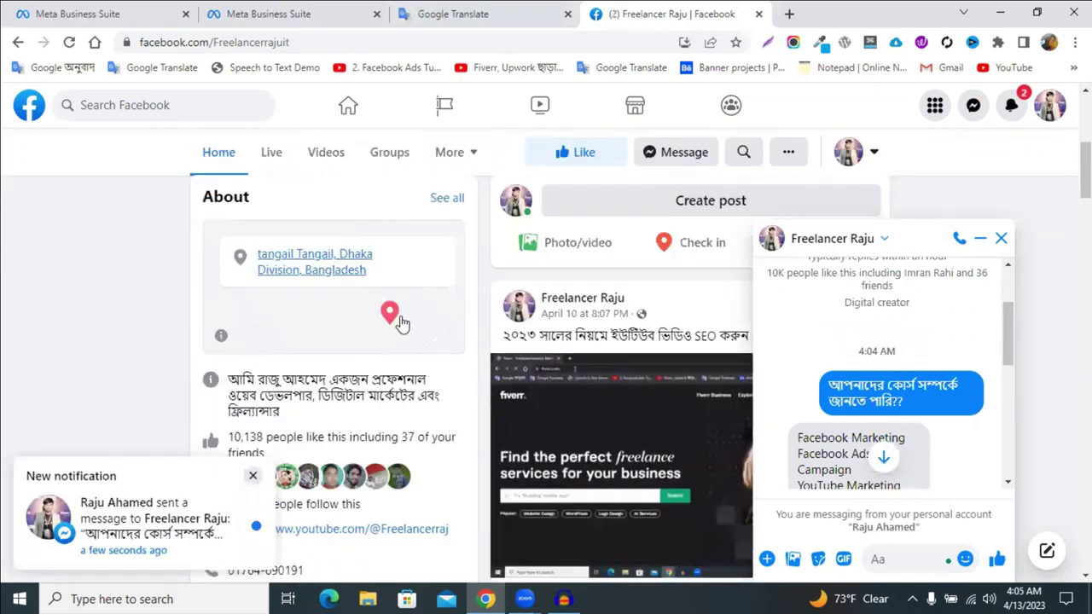
scroll(403, 325, down, 3)
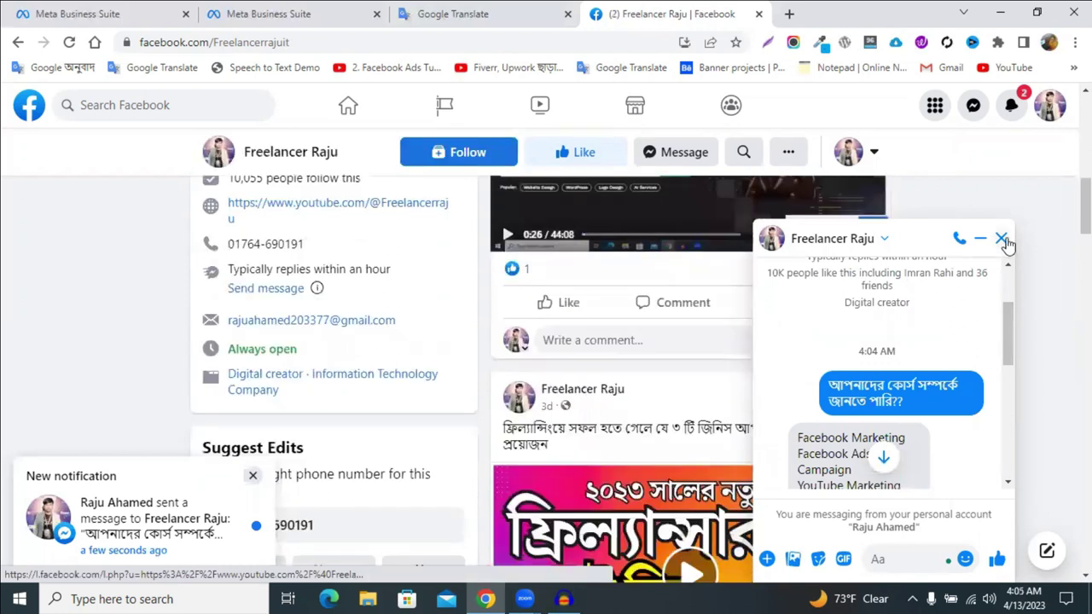
click(1002, 239)
scroll(1010, 112, up, 4)
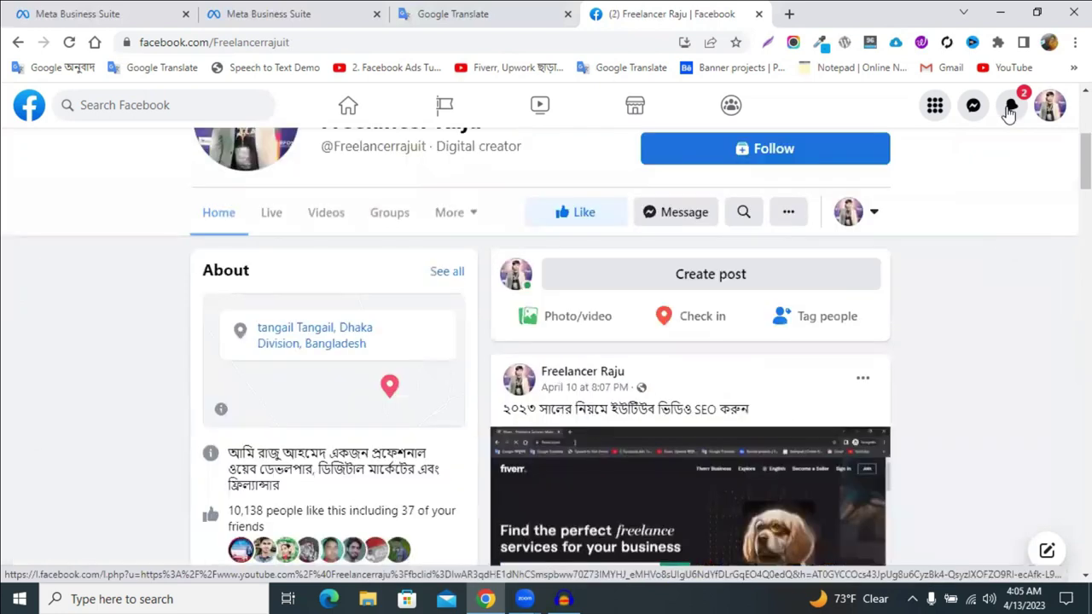